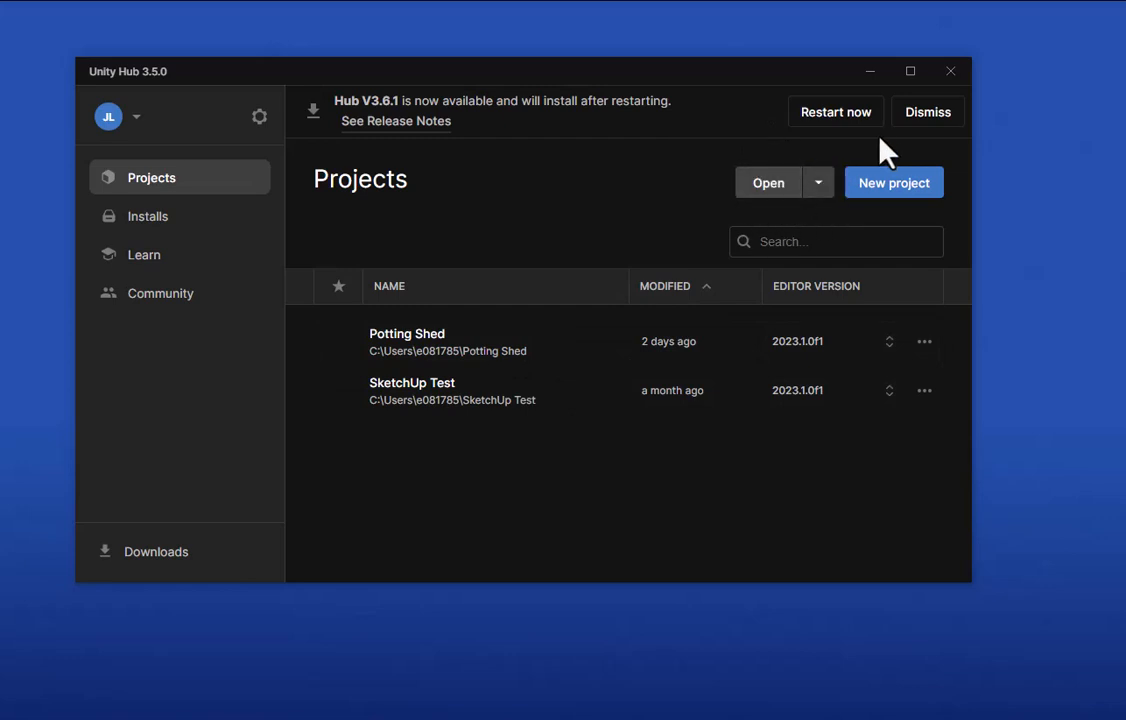
# Dismiss the Hub update notice and check which editor versions are installed before returning to the project list
pyautogui.click(928, 112)
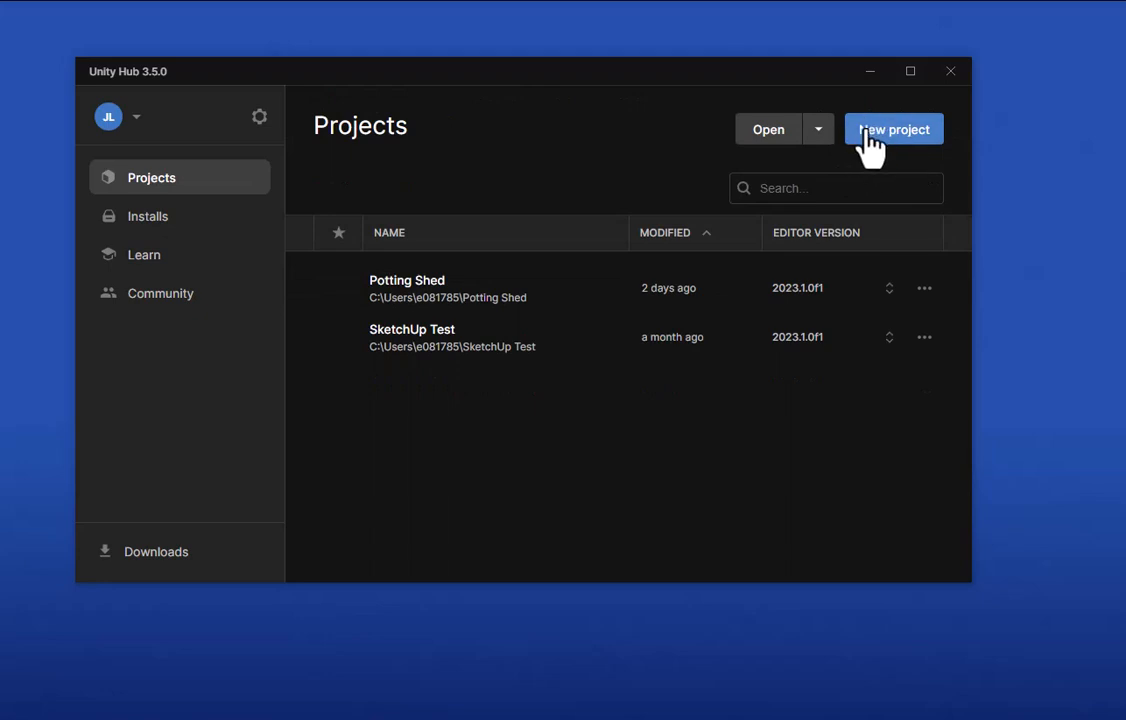
pyautogui.click(165, 230)
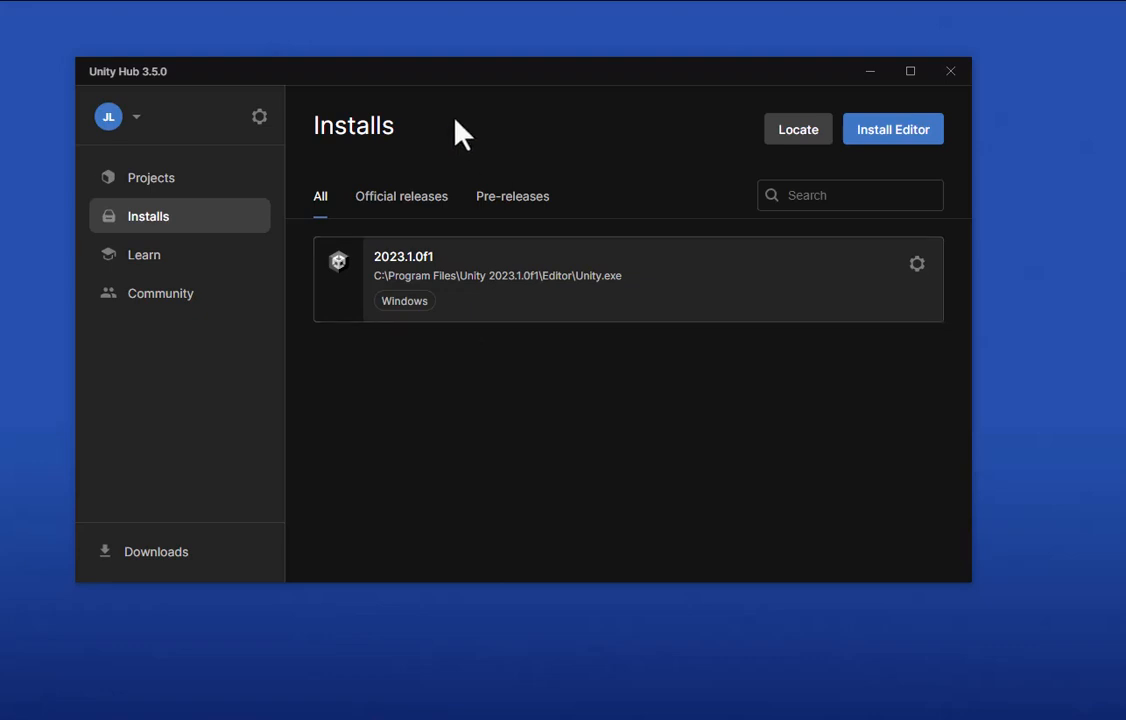
pyautogui.click(140, 180)
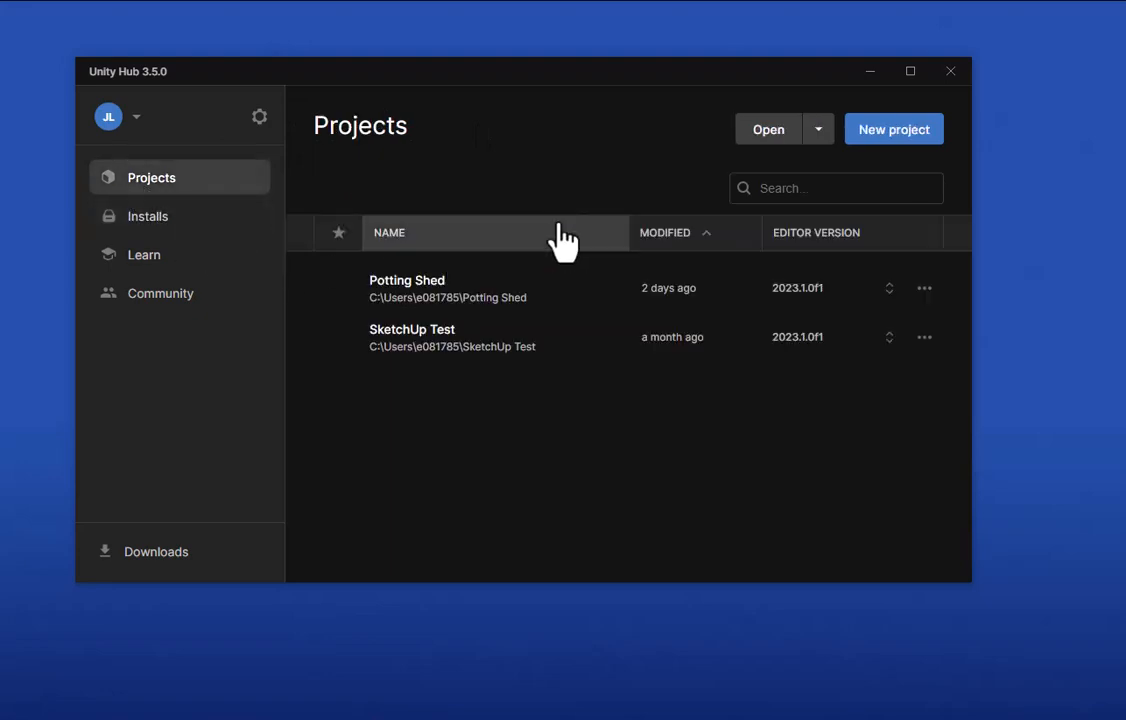
# Start a new project based on the 3D (HDRP) core template, comparing it with the 3D Mobile template
pyautogui.click(884, 132)
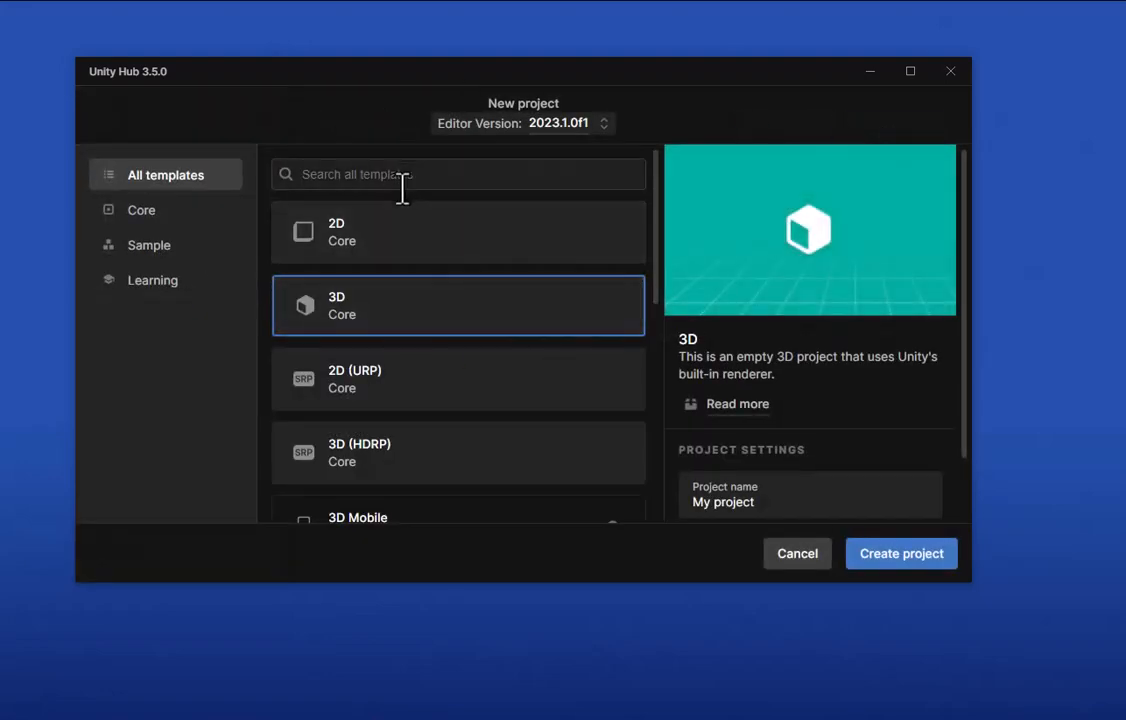
pyautogui.scroll(-2, 465, 338)
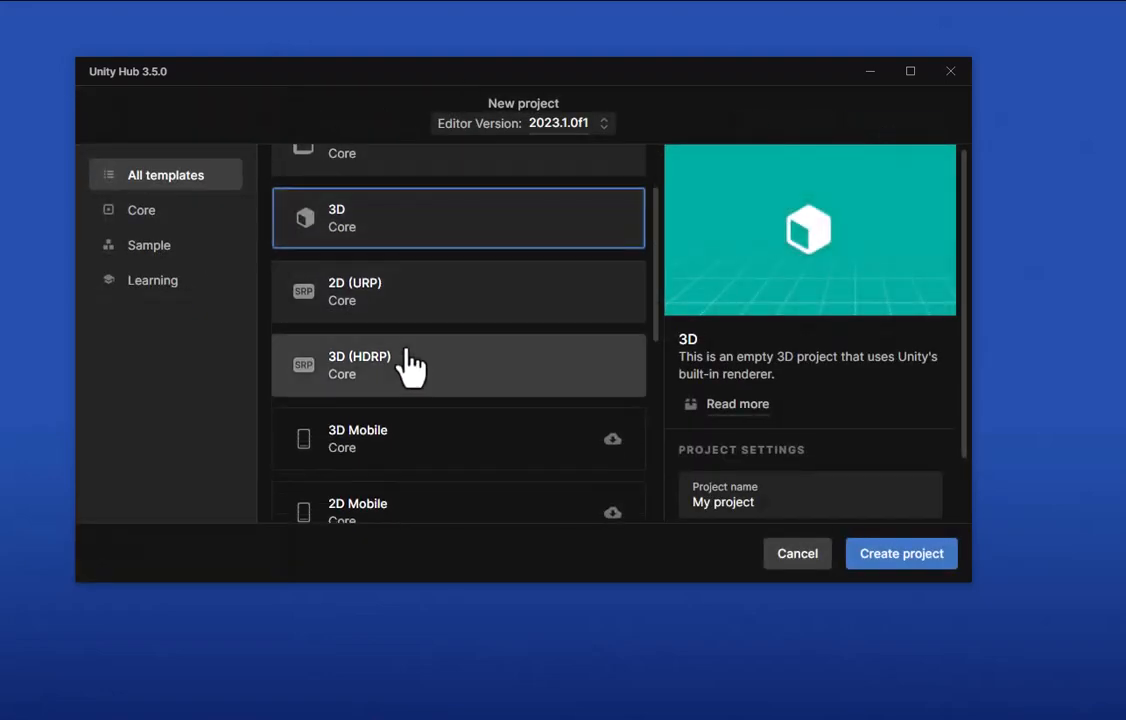
pyautogui.click(408, 366)
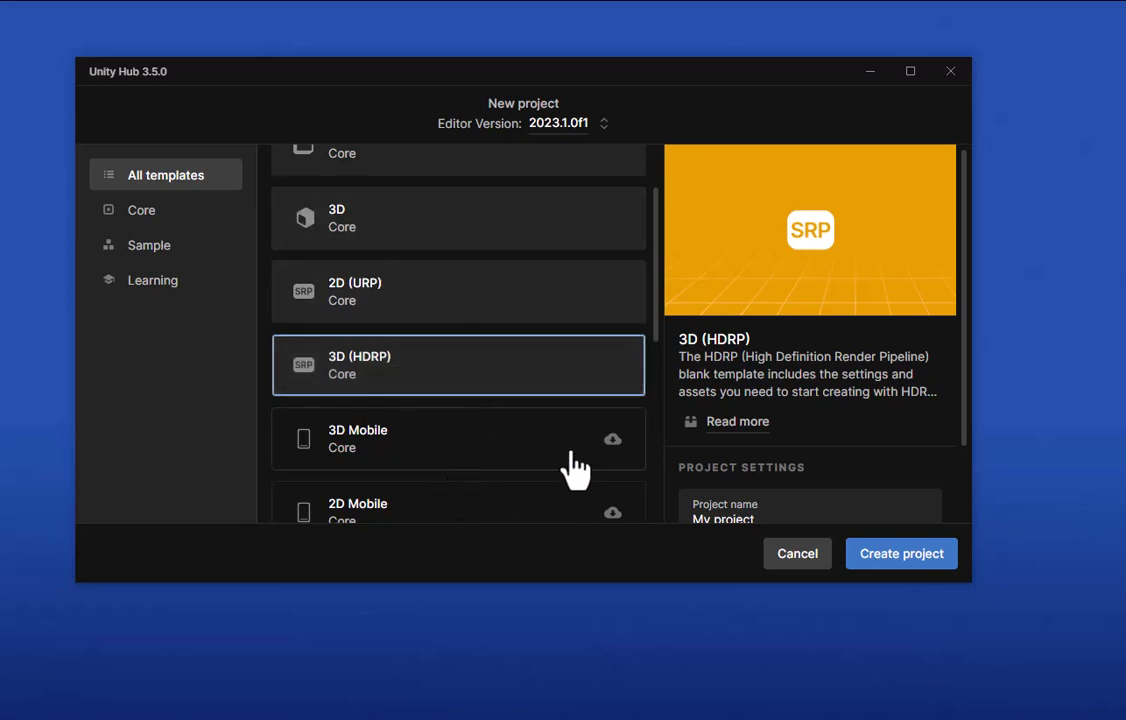
pyautogui.scroll(-1, 382, 382)
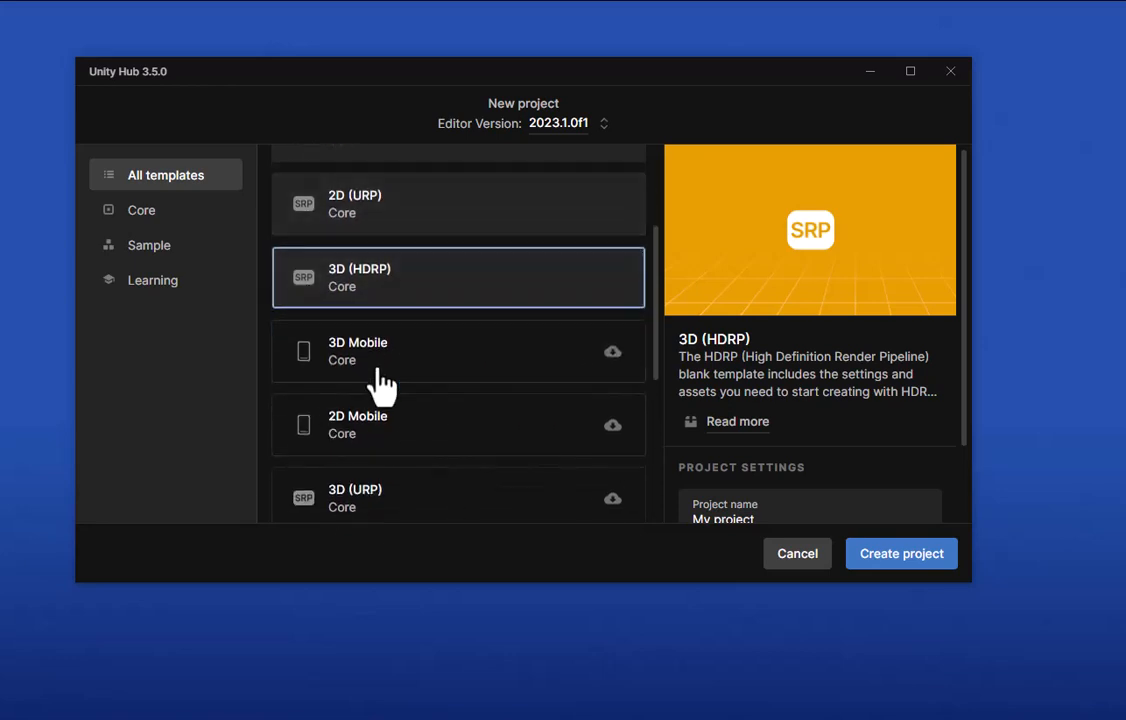
pyautogui.click(388, 370)
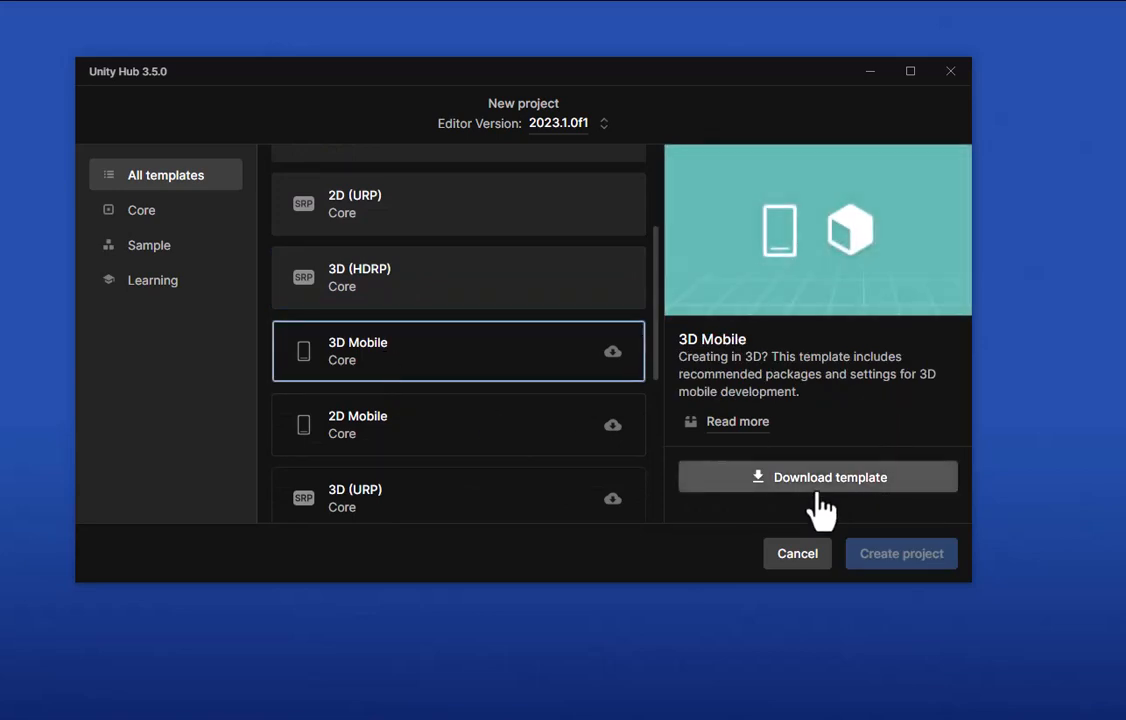
pyautogui.click(450, 310)
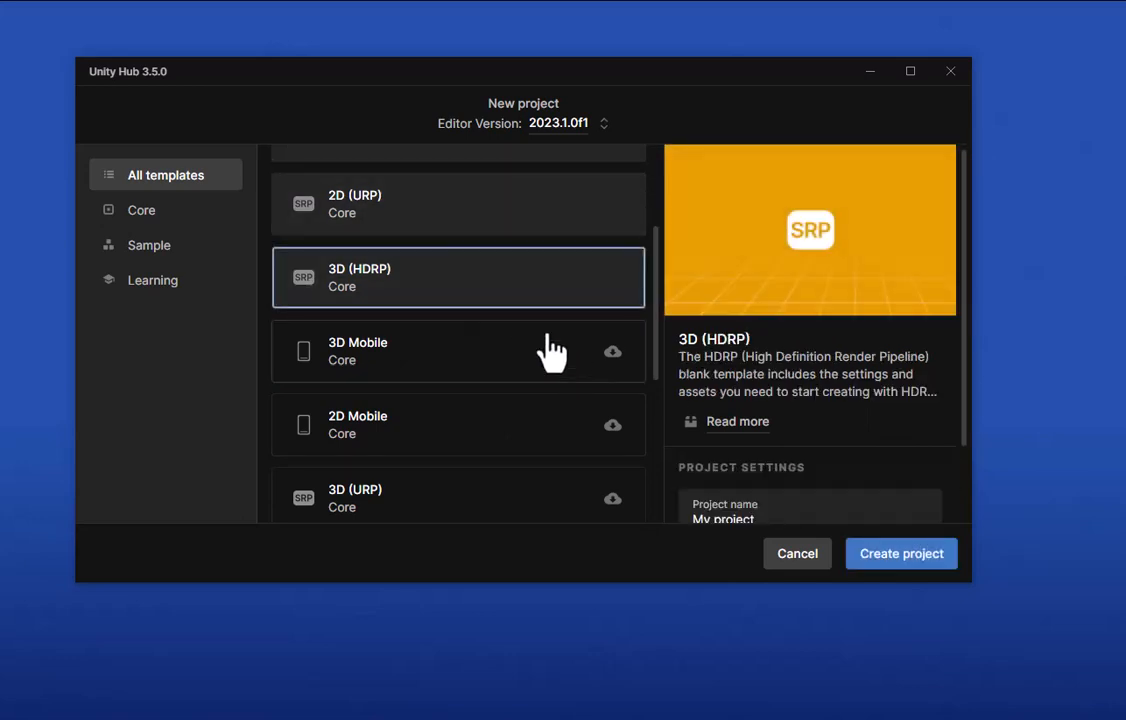
# Name the new project "Maze Project" and create it in the default location
pyautogui.scroll(-3, 822, 390)
pyautogui.moveTo(756, 431); pyautogui.dragTo(736, 441)
pyautogui.tripleClick(736, 441)
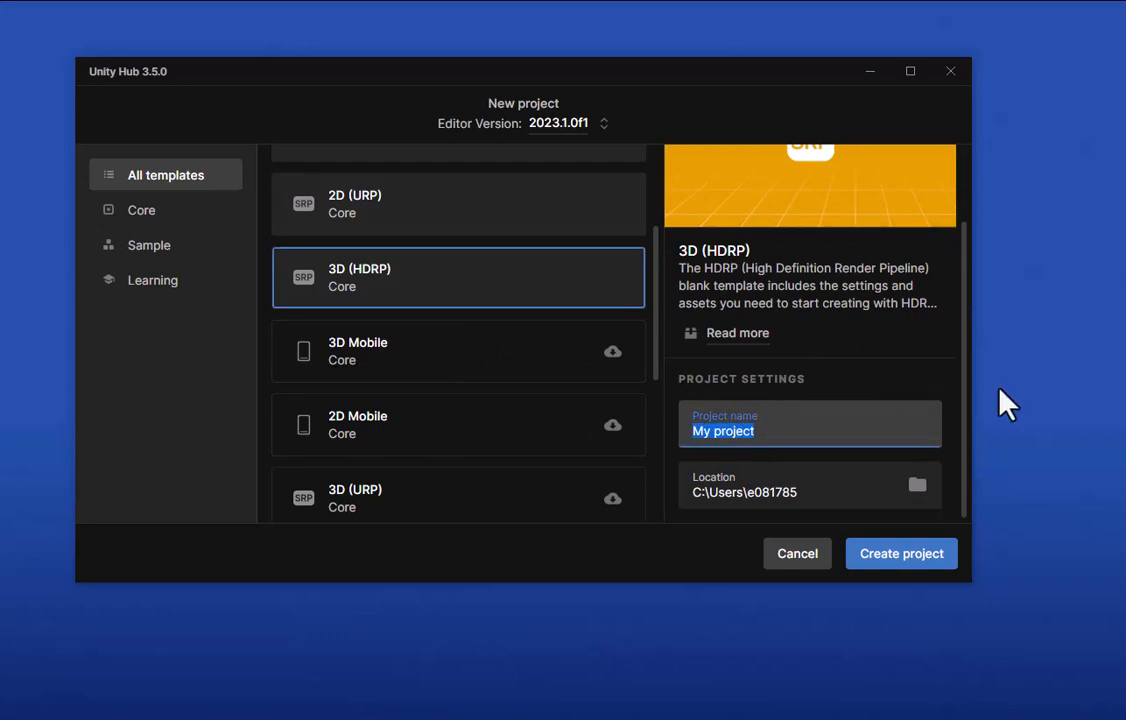
pyautogui.write('Maze ')
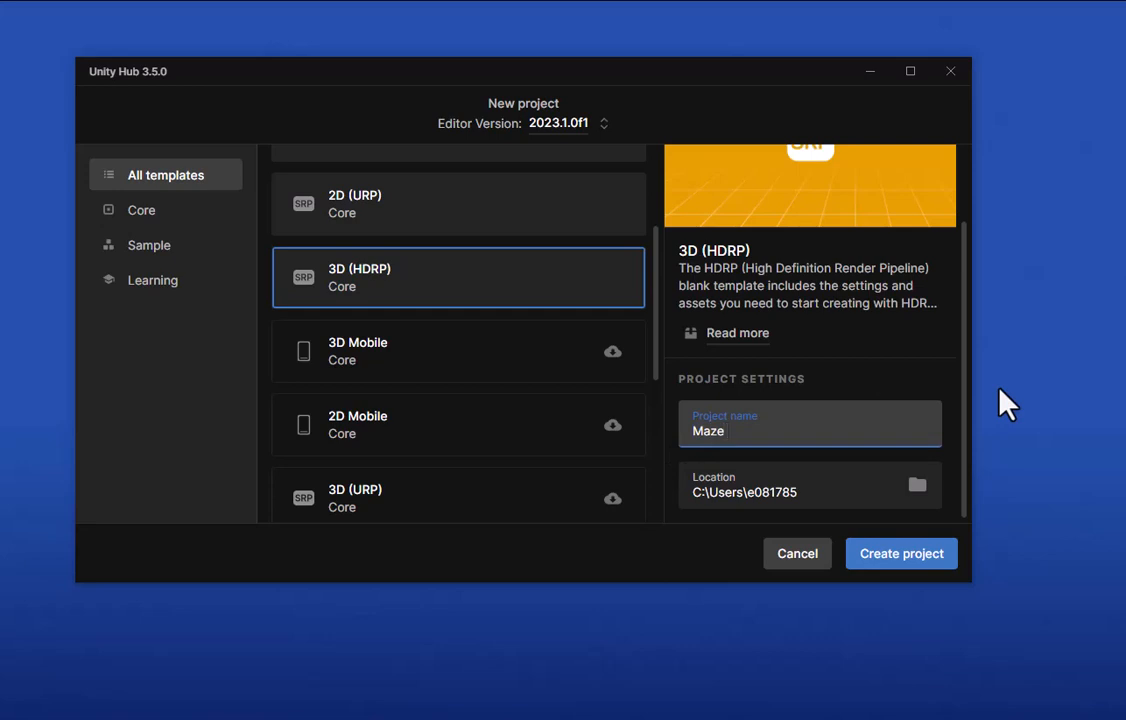
pyautogui.write('Project')
pyautogui.scroll(2, 759, 362)
pyautogui.scroll(-2, 740, 364)
pyautogui.click(882, 553)
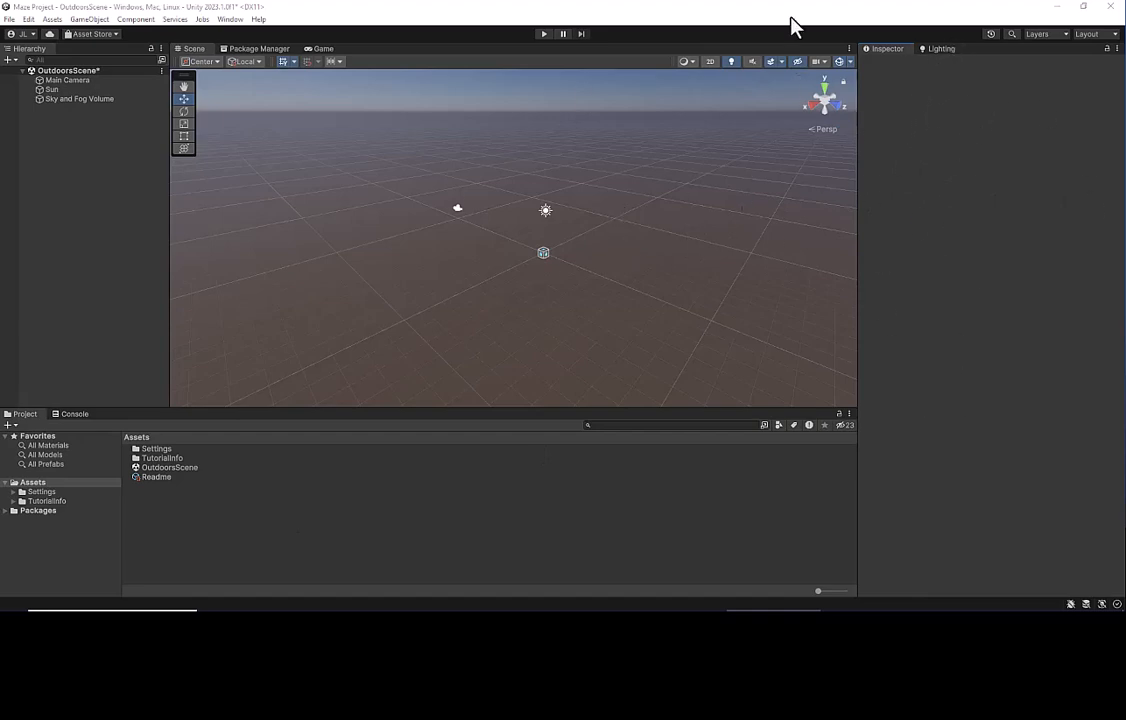
# Examine the editor's Lighting settings, Package Manager and Game view, ending back on the Scene view
pyautogui.click(940, 49)
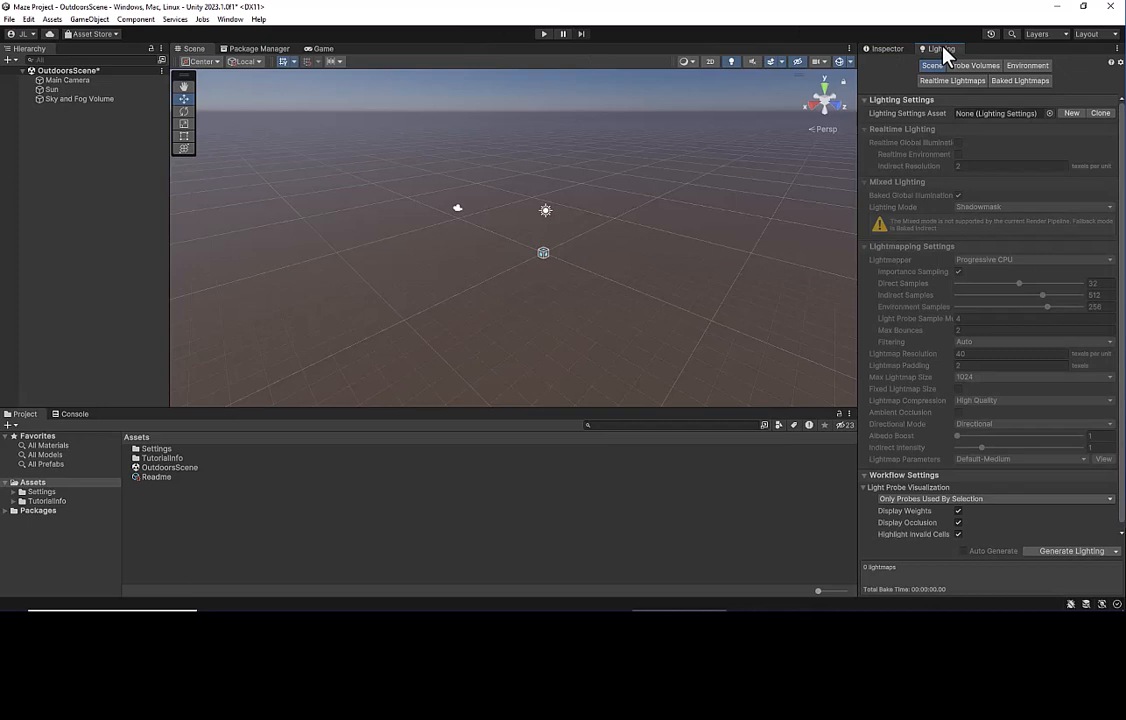
pyautogui.click(883, 52)
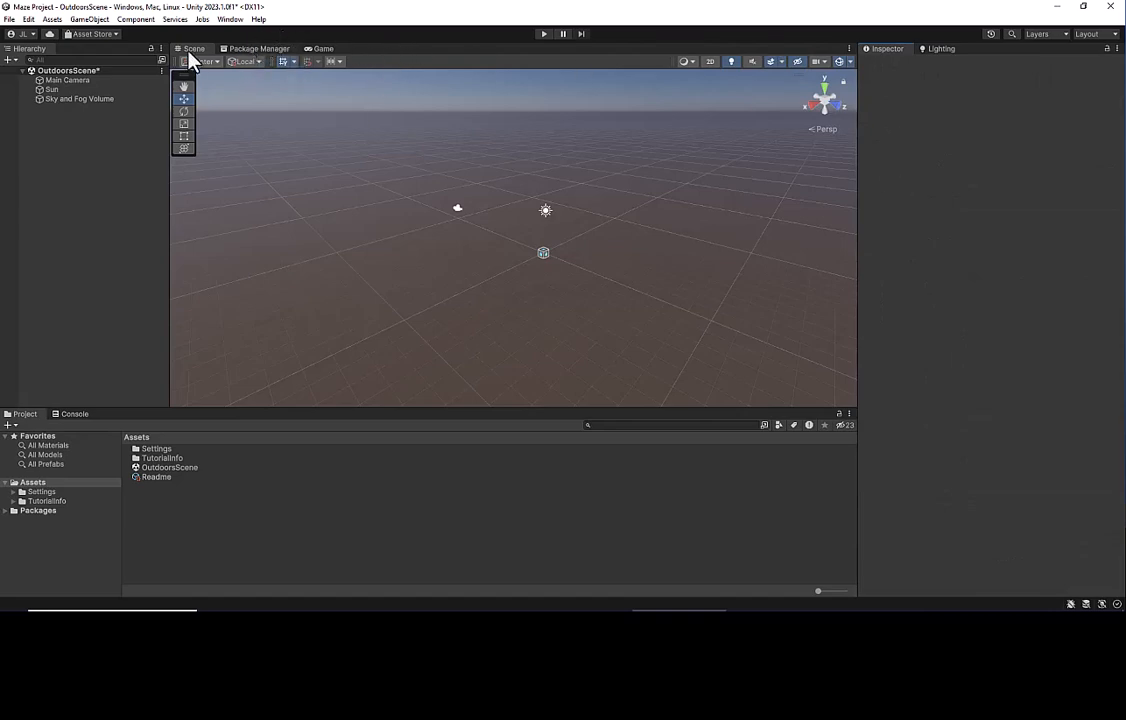
pyautogui.click(256, 49)
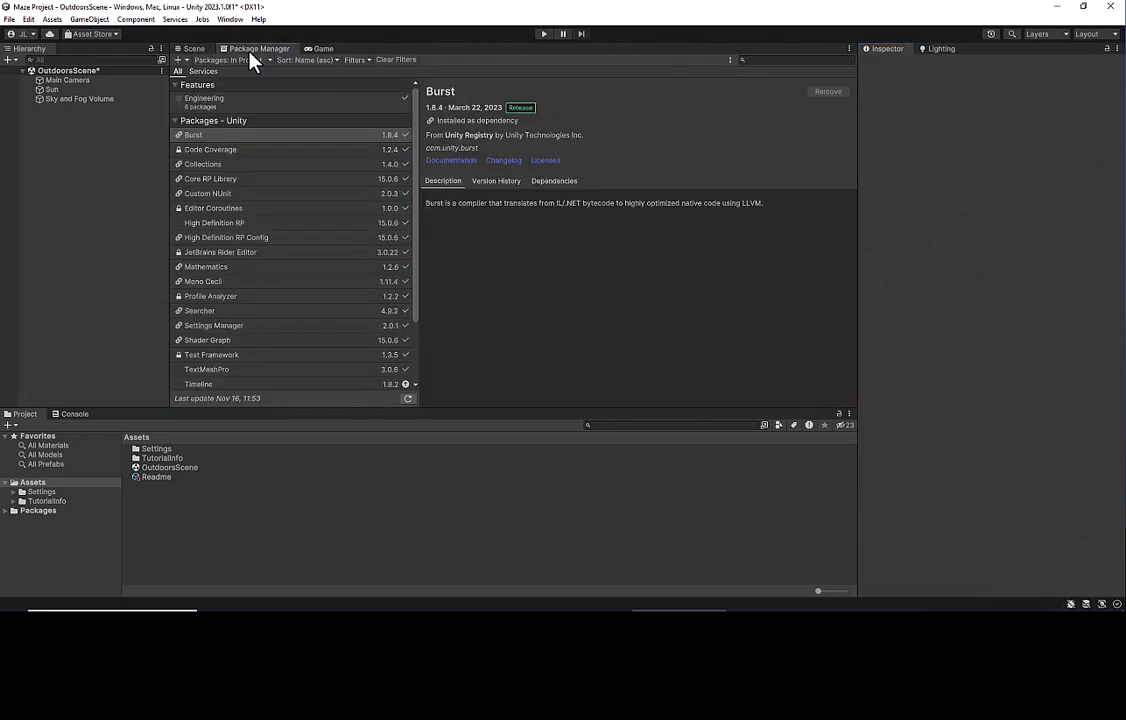
pyautogui.click(195, 49)
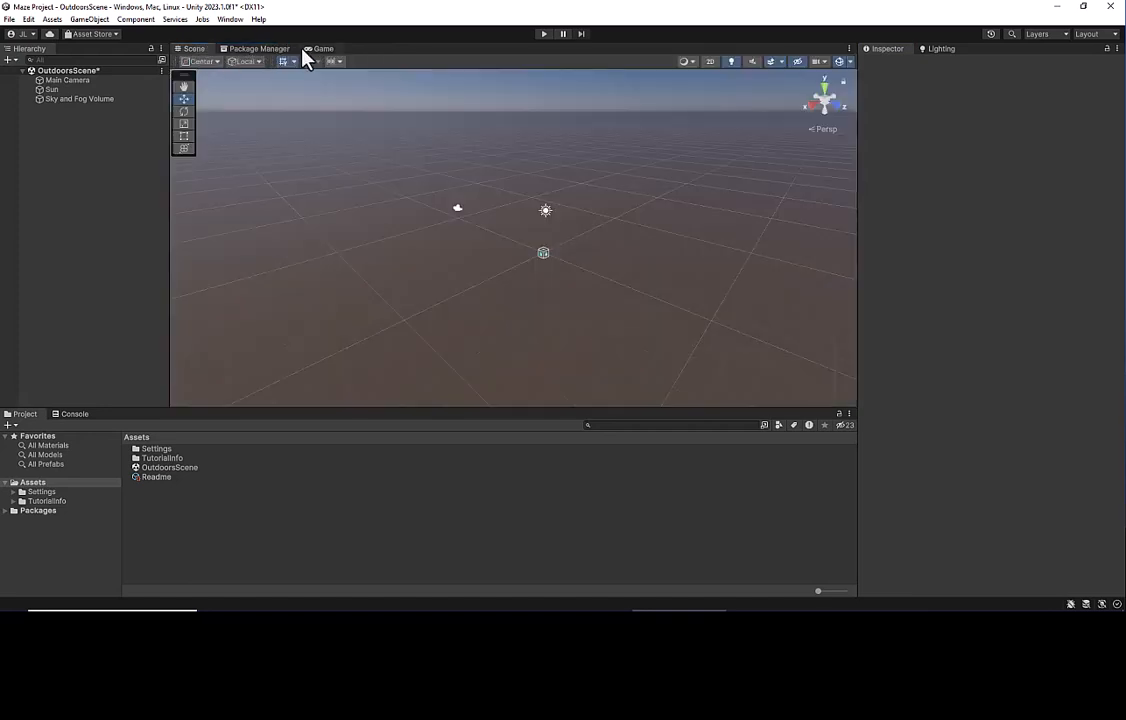
pyautogui.click(320, 49)
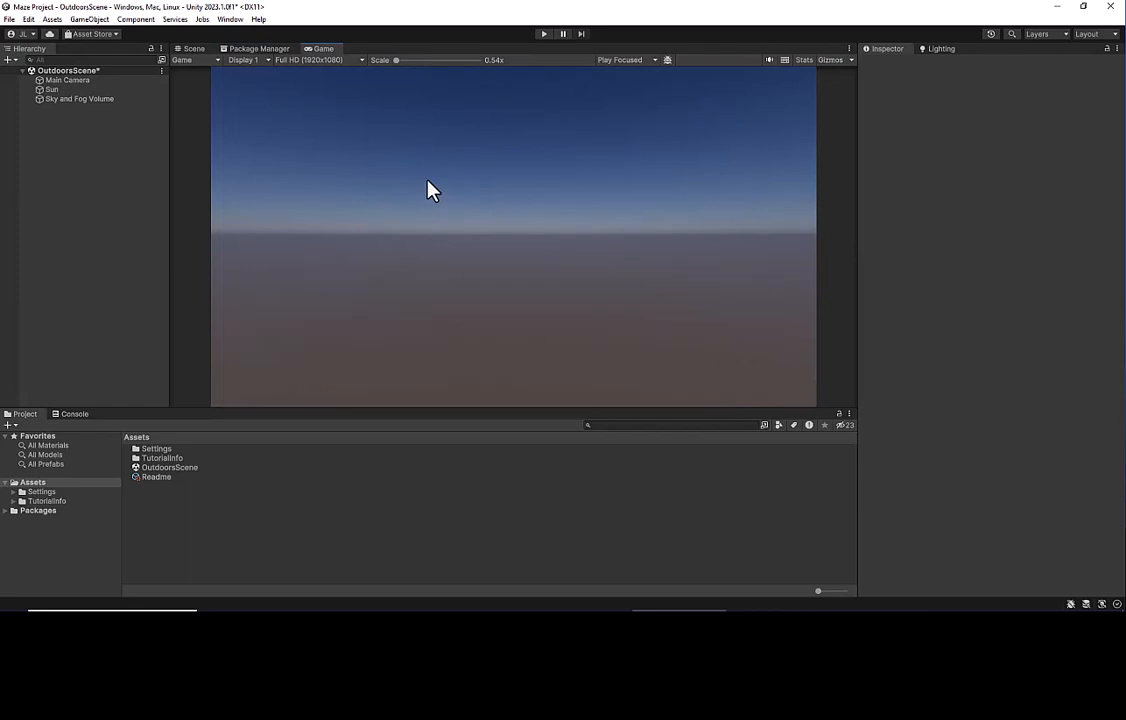
pyautogui.click(193, 49)
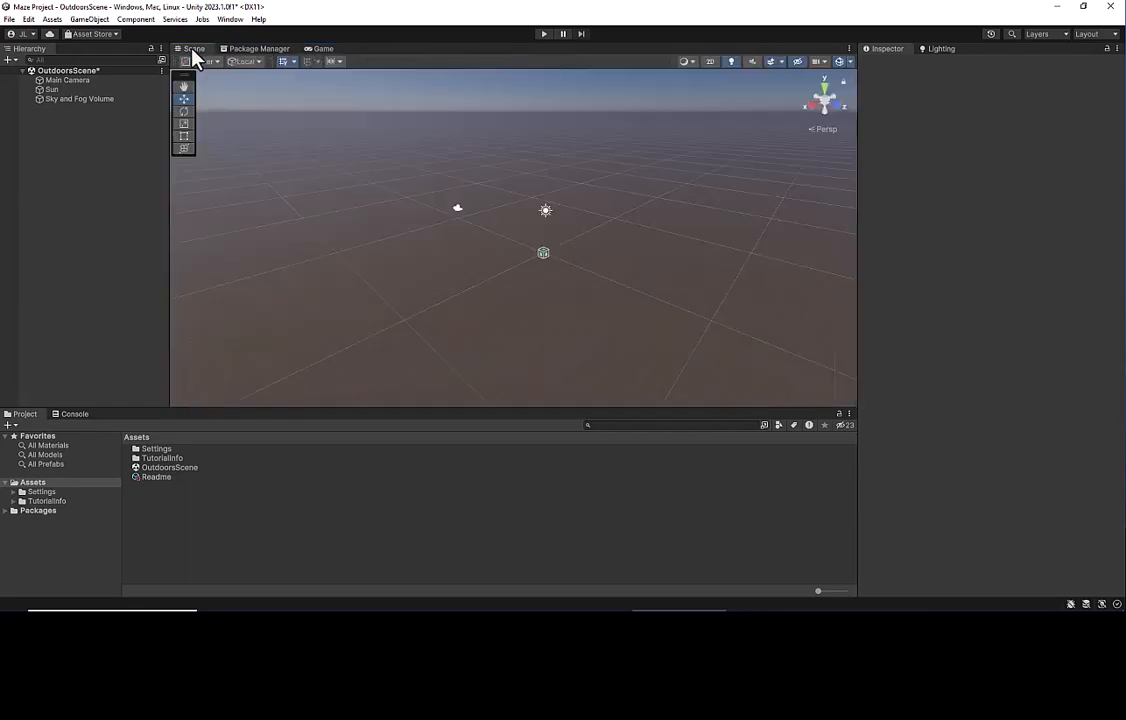
pyautogui.click(320, 49)
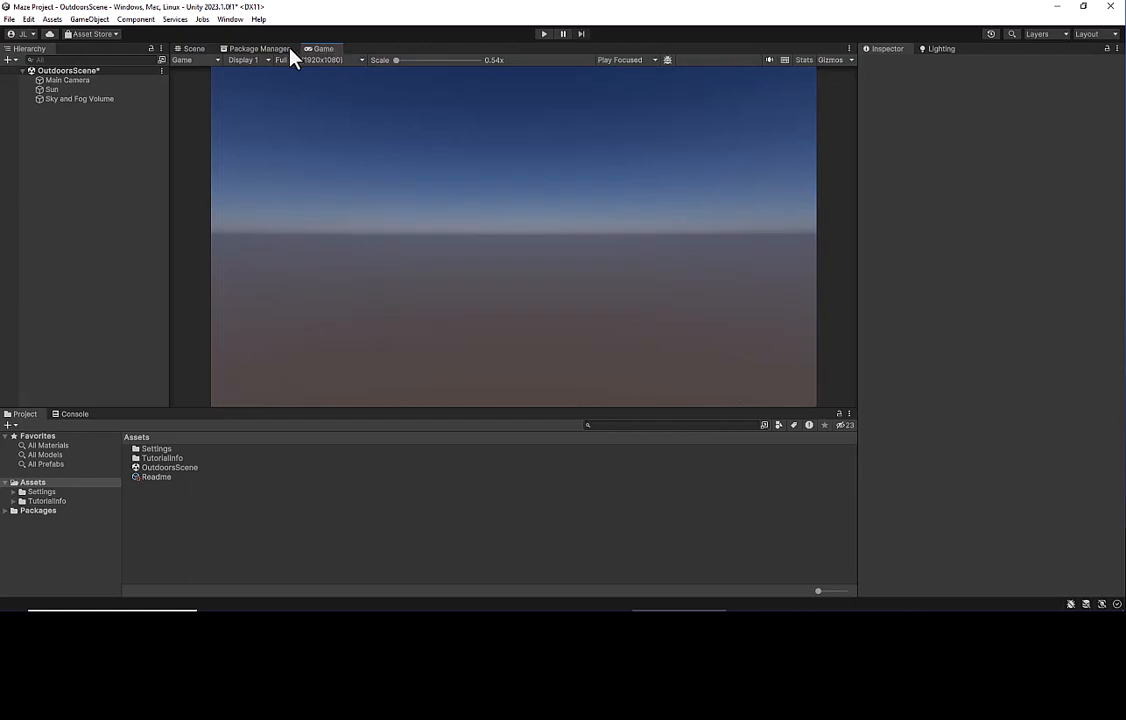
pyautogui.click(188, 50)
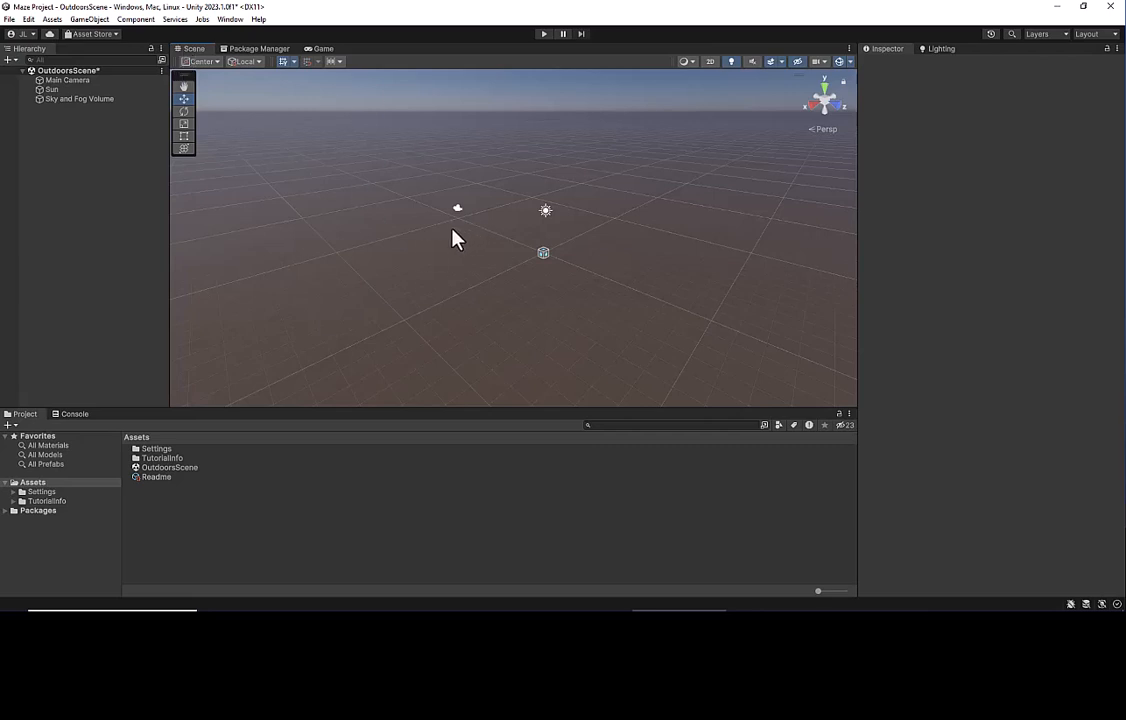
pyautogui.rightClick(71, 136)
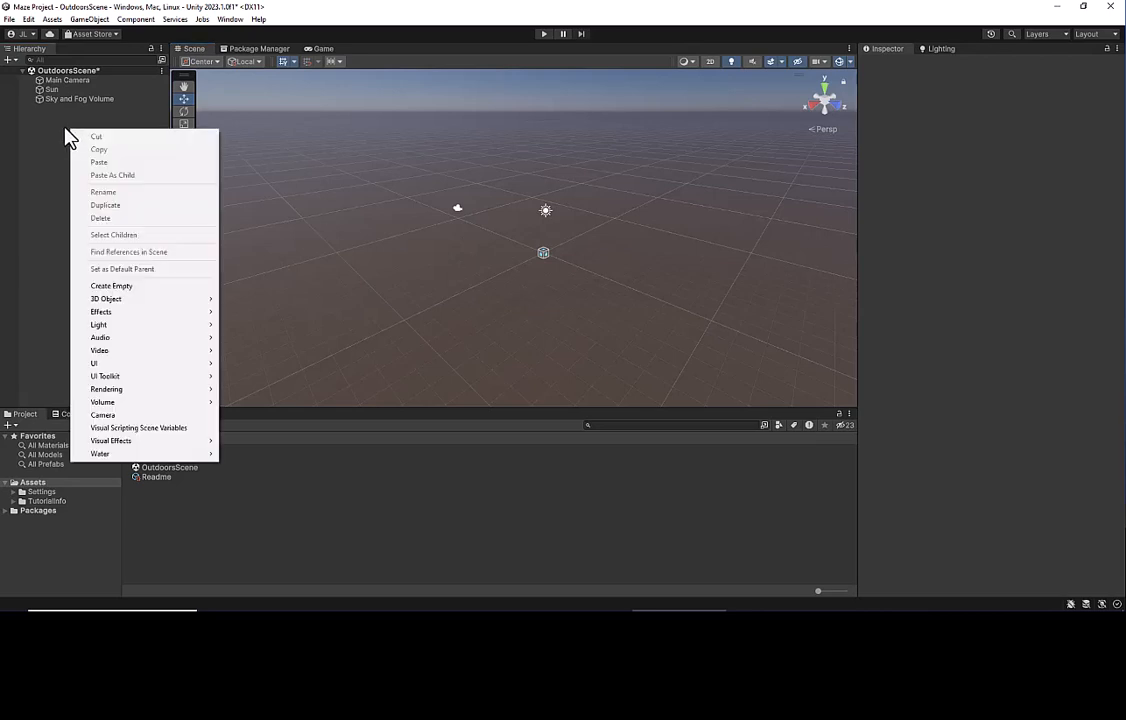
pyautogui.click(88, 20)
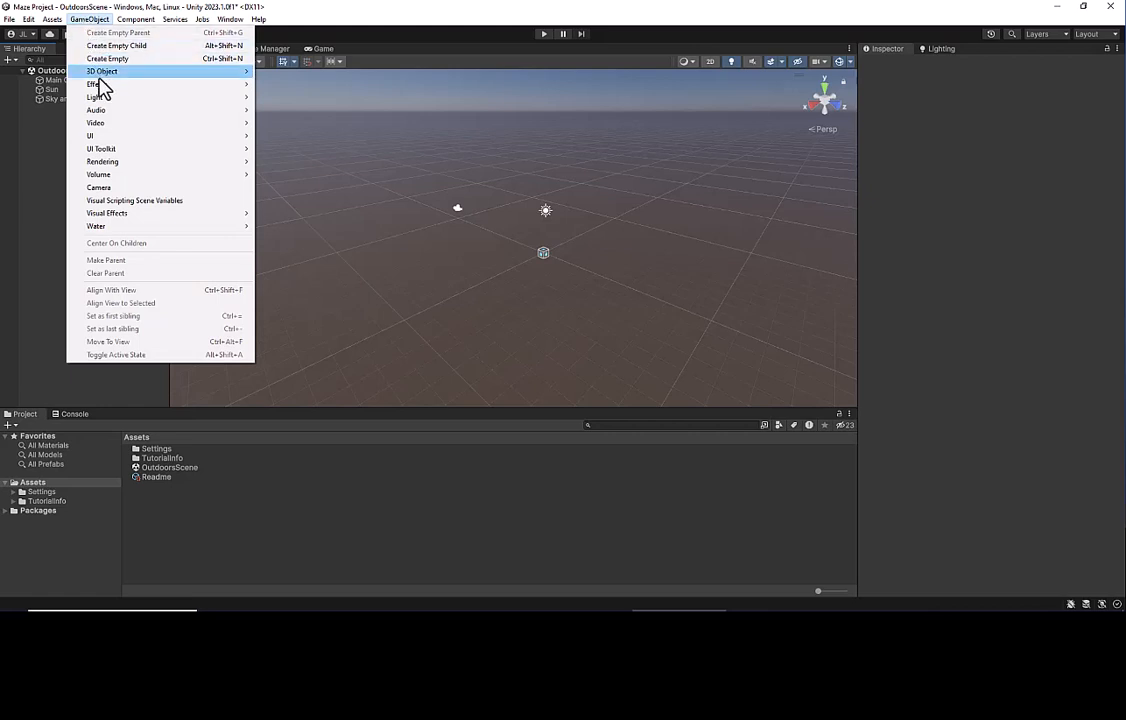
pyautogui.moveTo(100, 100)
pyautogui.moveTo(101, 74)
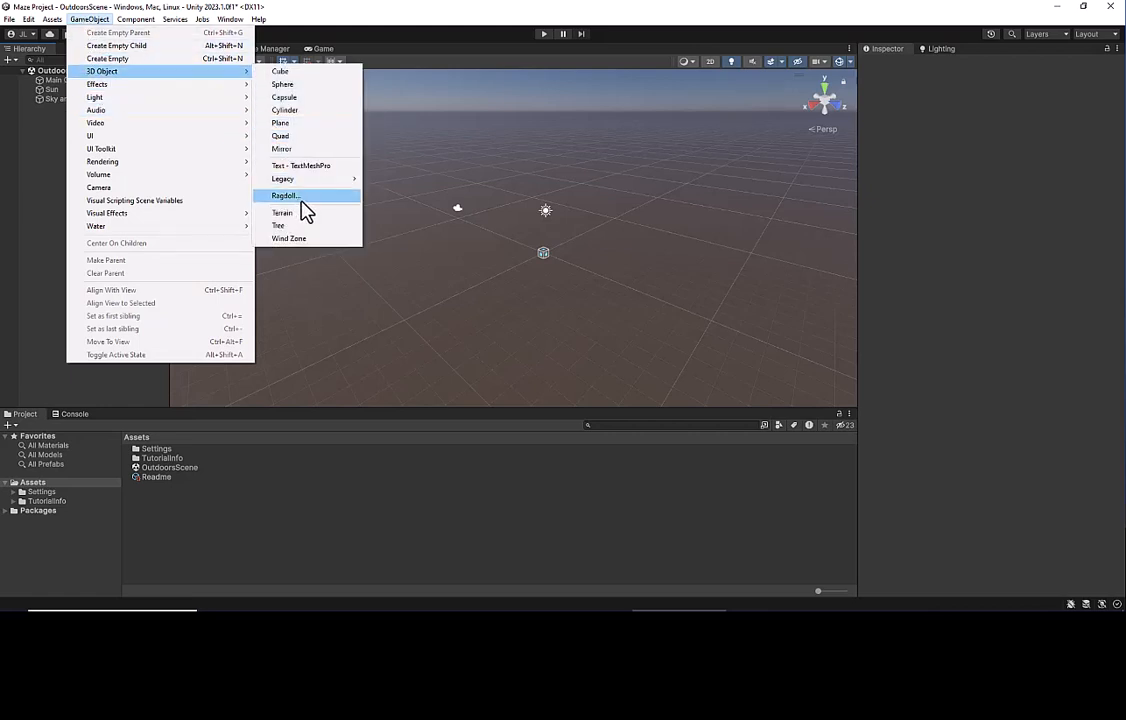
pyautogui.click(57, 172)
# Add a Terrain 3D object to the outdoor scene and keep its default name
pyautogui.rightClick(57, 172)
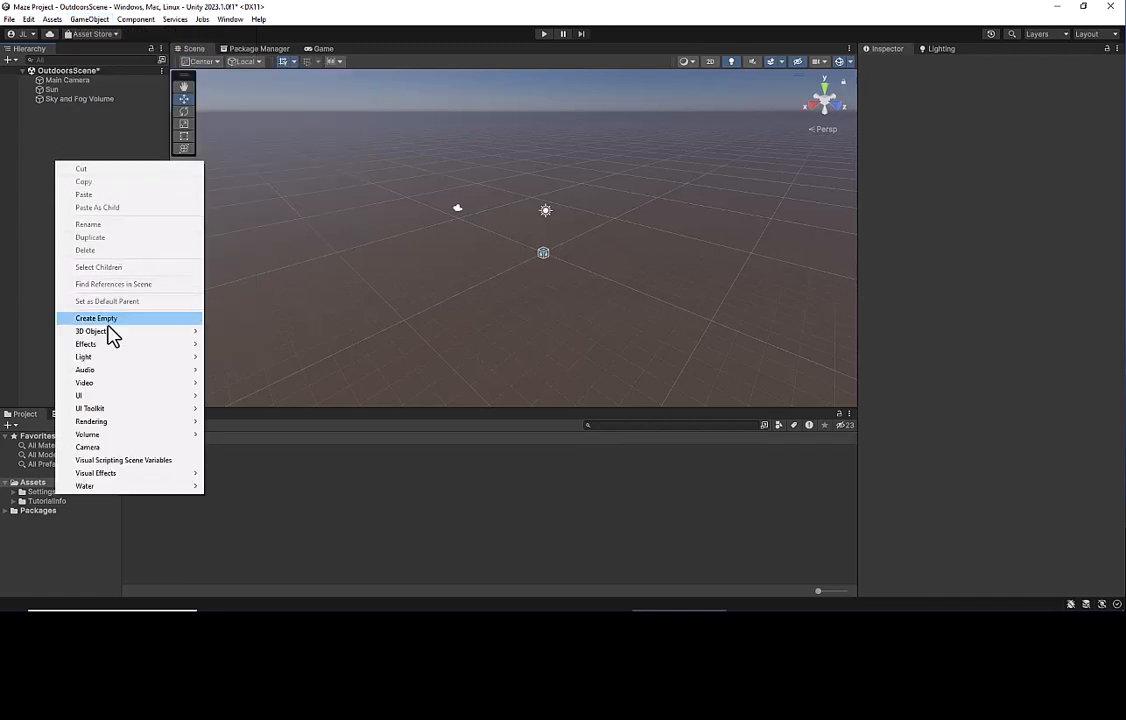
pyautogui.moveTo(110, 339)
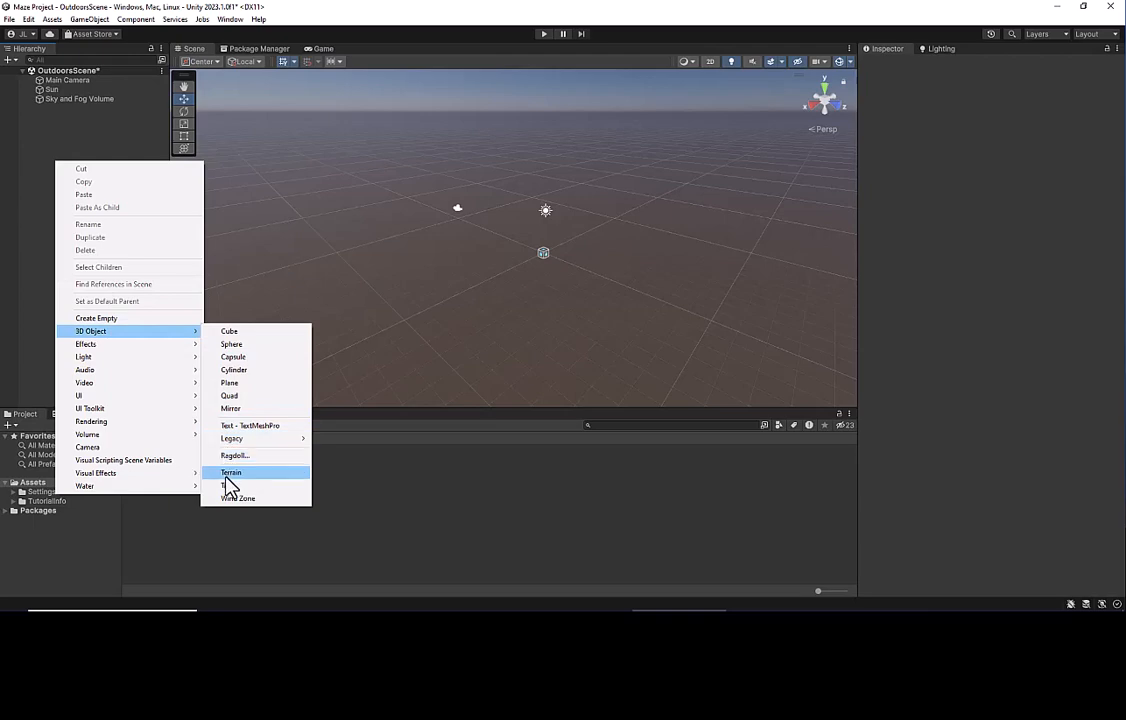
pyautogui.click(228, 473)
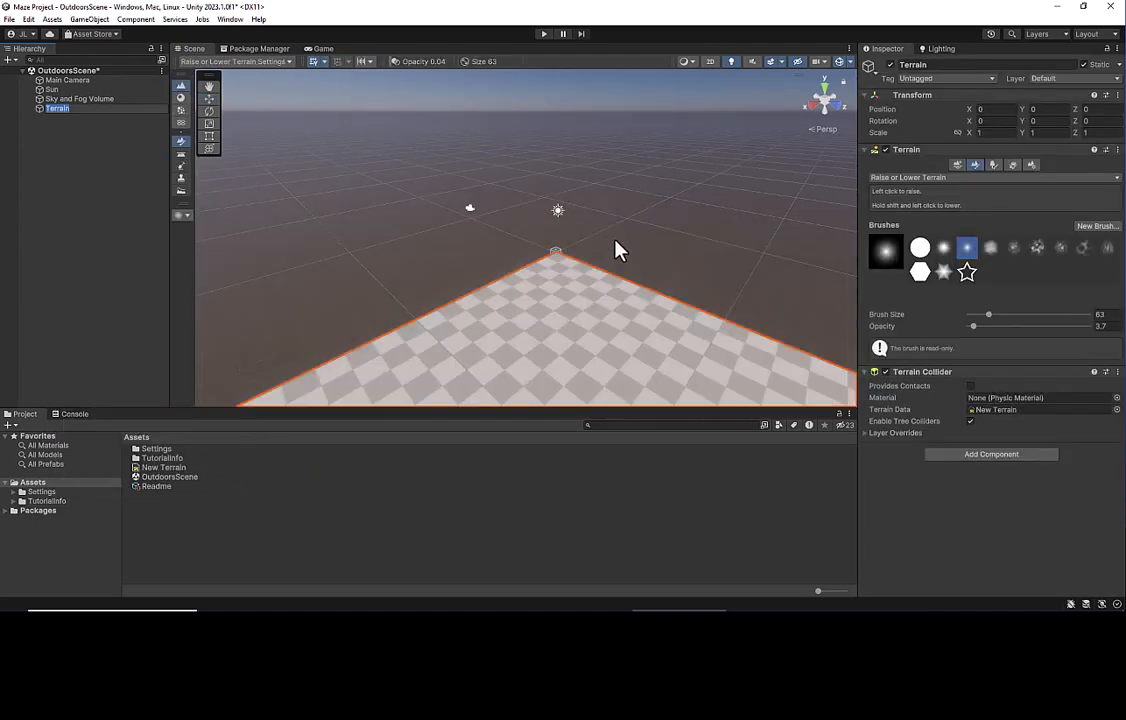
pyautogui.press('Return')
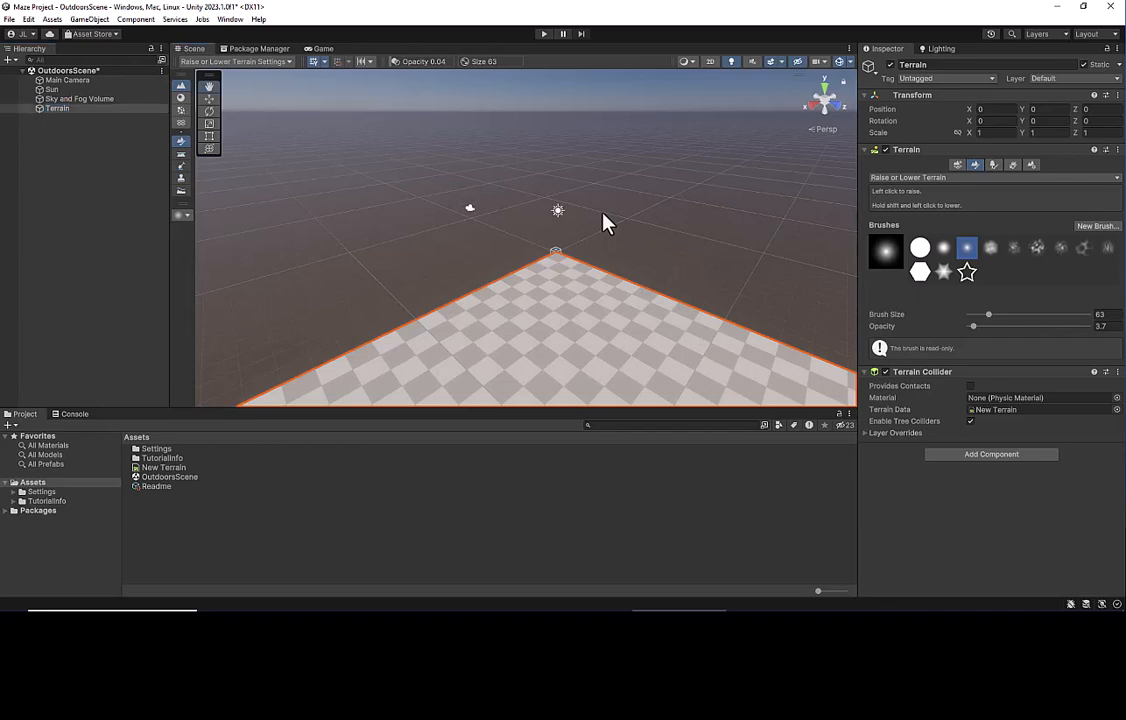
# Reframe the scene to inspect the full extent of the terrain from a raised angle beyond one corner
pyautogui.moveTo(603, 222); pyautogui.dragTo(590, 186, button='middle')
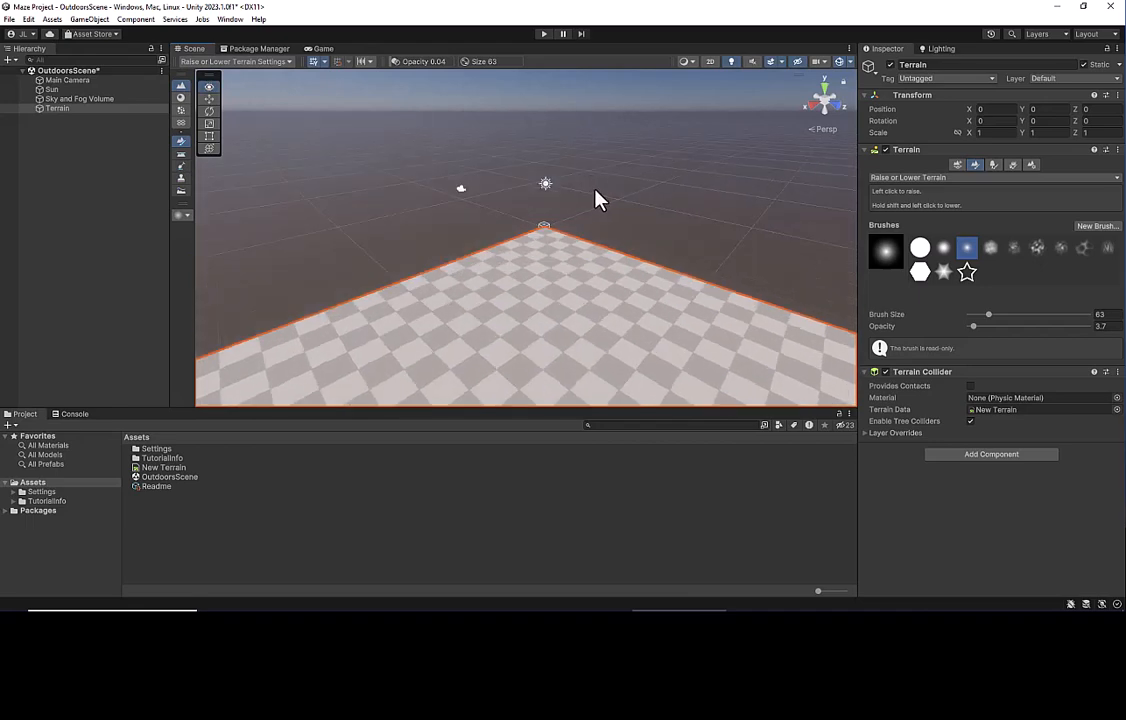
pyautogui.keyDown('alt'); pyautogui.moveTo(596, 199); pyautogui.dragTo(97, 190); pyautogui.keyUp('alt')
pyautogui.moveTo(95, 182); pyautogui.dragTo(1075, 338, button='right')
pyautogui.scroll(-10, 603, 219)
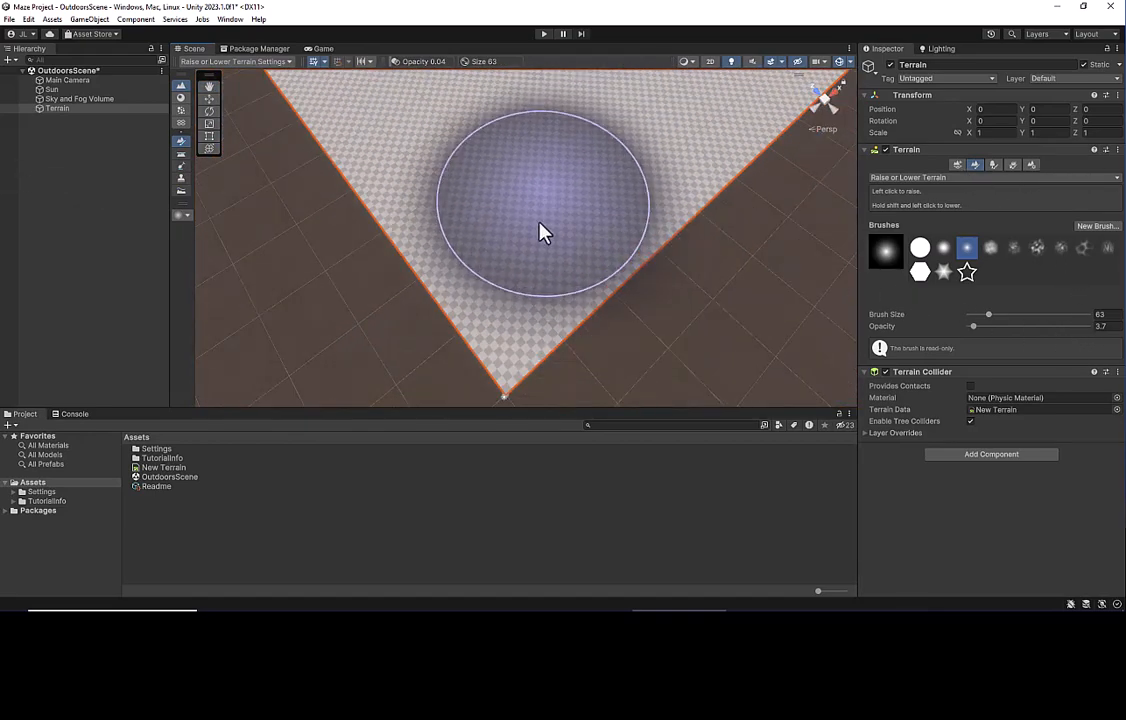
pyautogui.moveTo(540, 232); pyautogui.dragTo(548, 131, button='right')
pyautogui.scroll(-5, 567, 160)
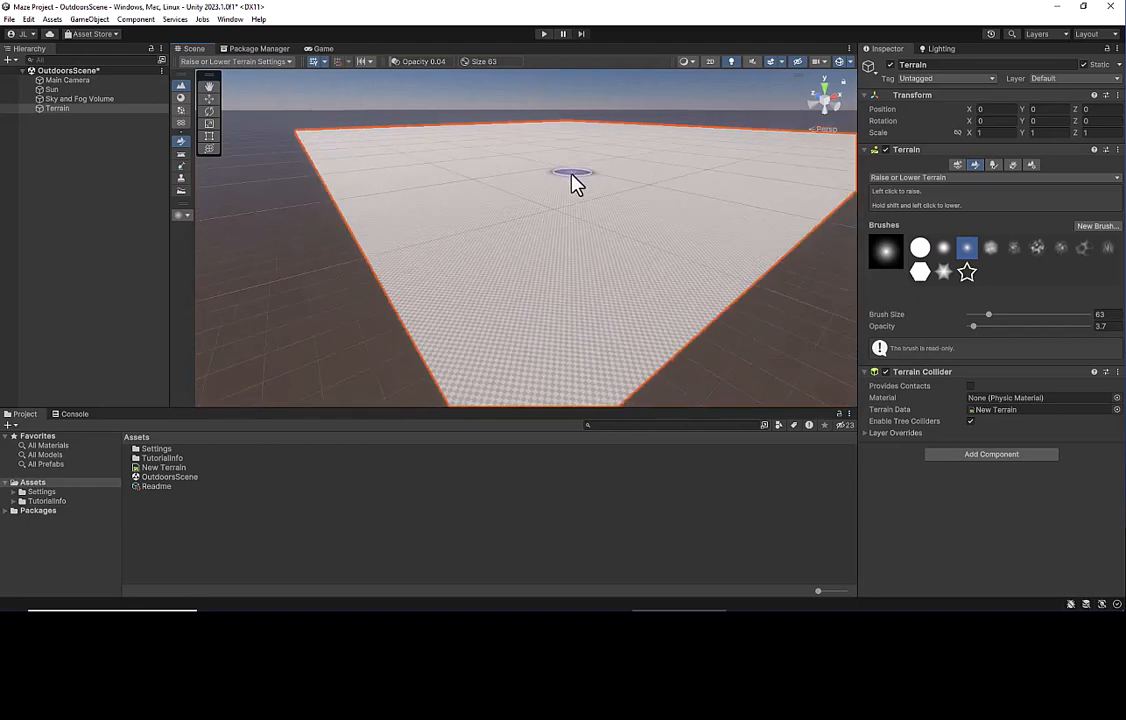
pyautogui.moveTo(568, 177); pyautogui.dragTo(568, 175, button='middle')
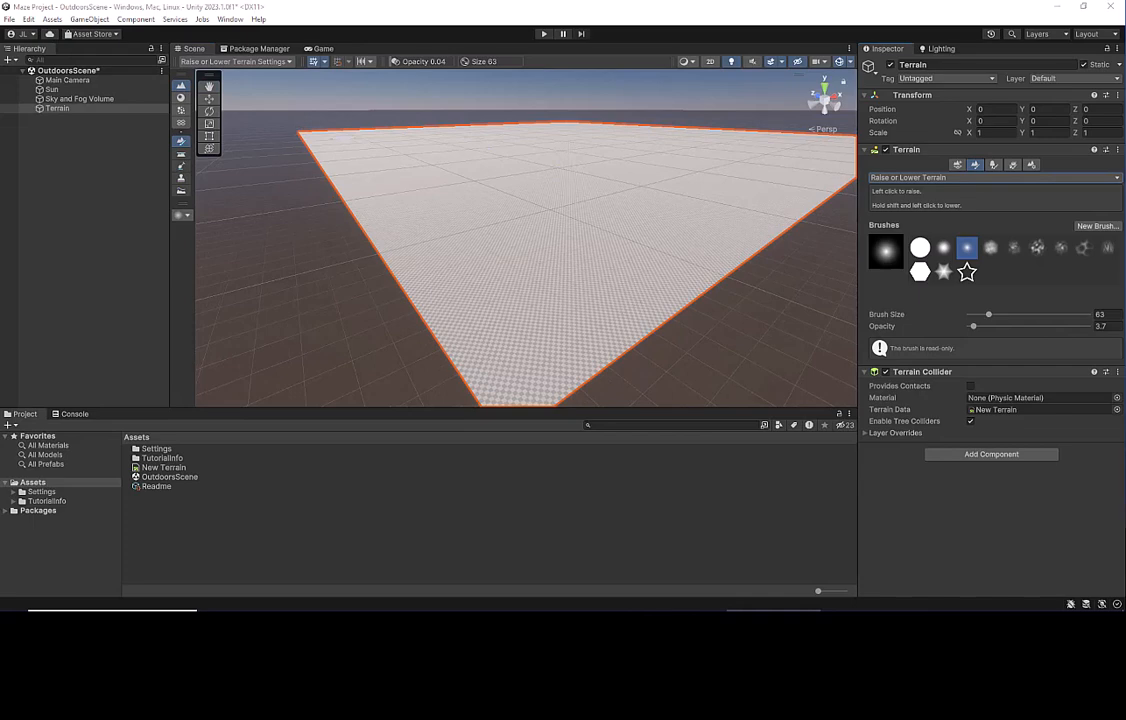
# Set the terrain's width and length to 250 each in its mesh resolution settings
pyautogui.click(1031, 166)
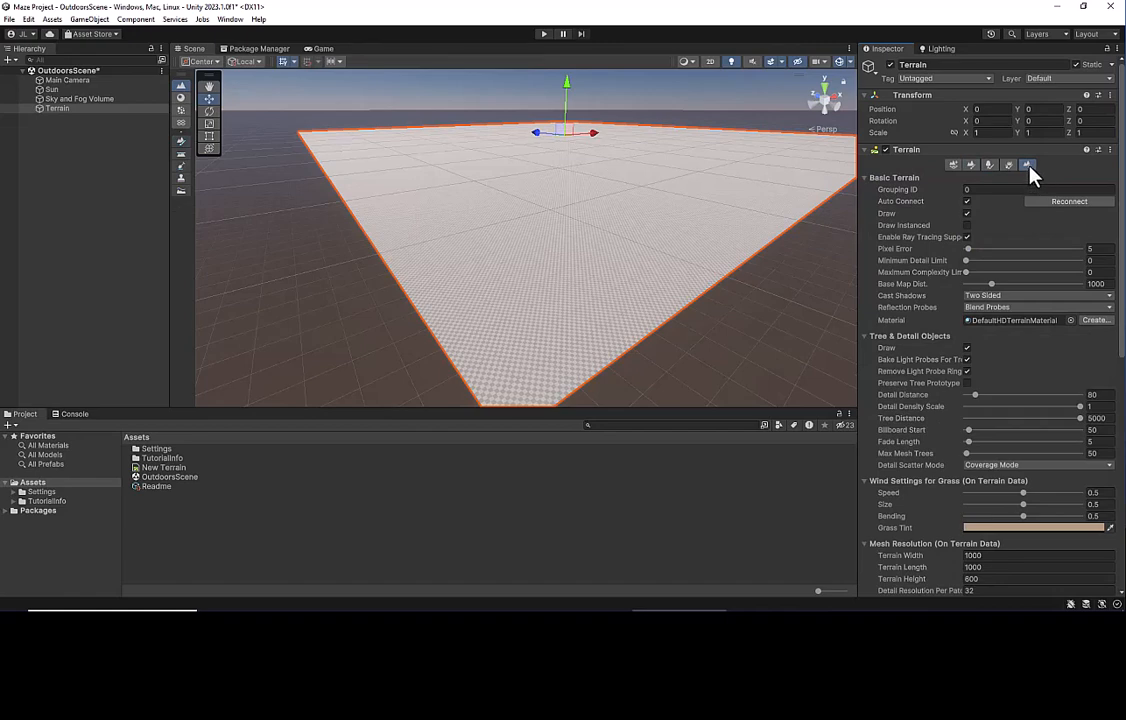
pyautogui.scroll(-2, 1055, 235)
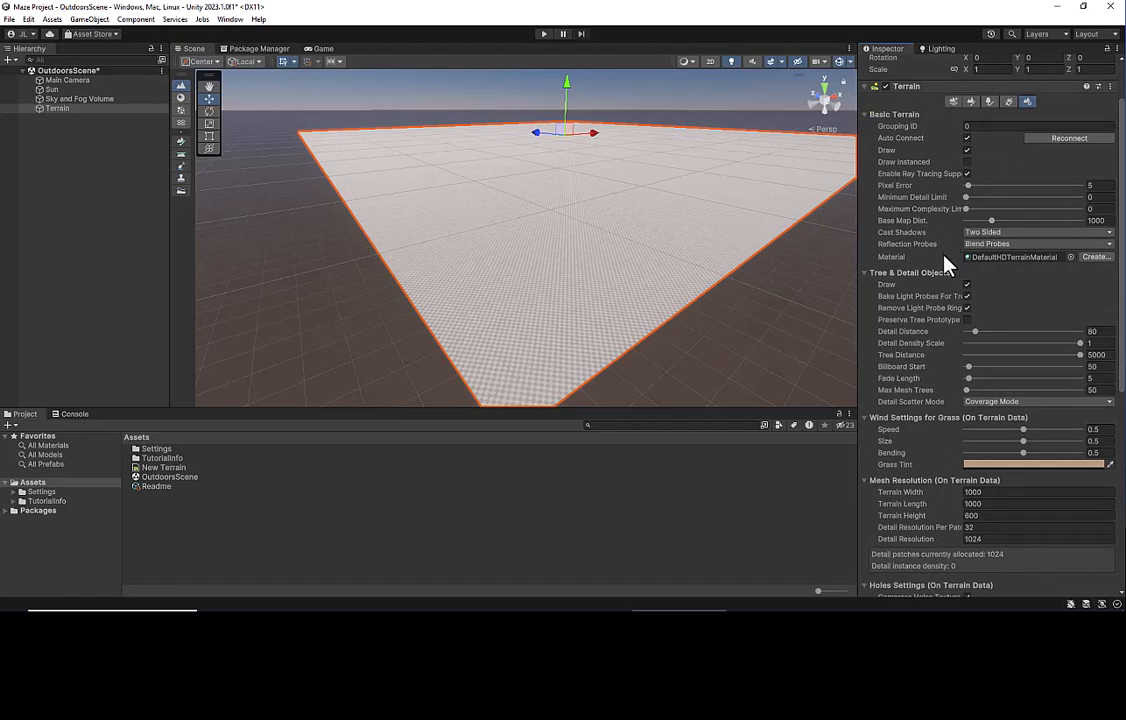
pyautogui.scroll(-1, 945, 264)
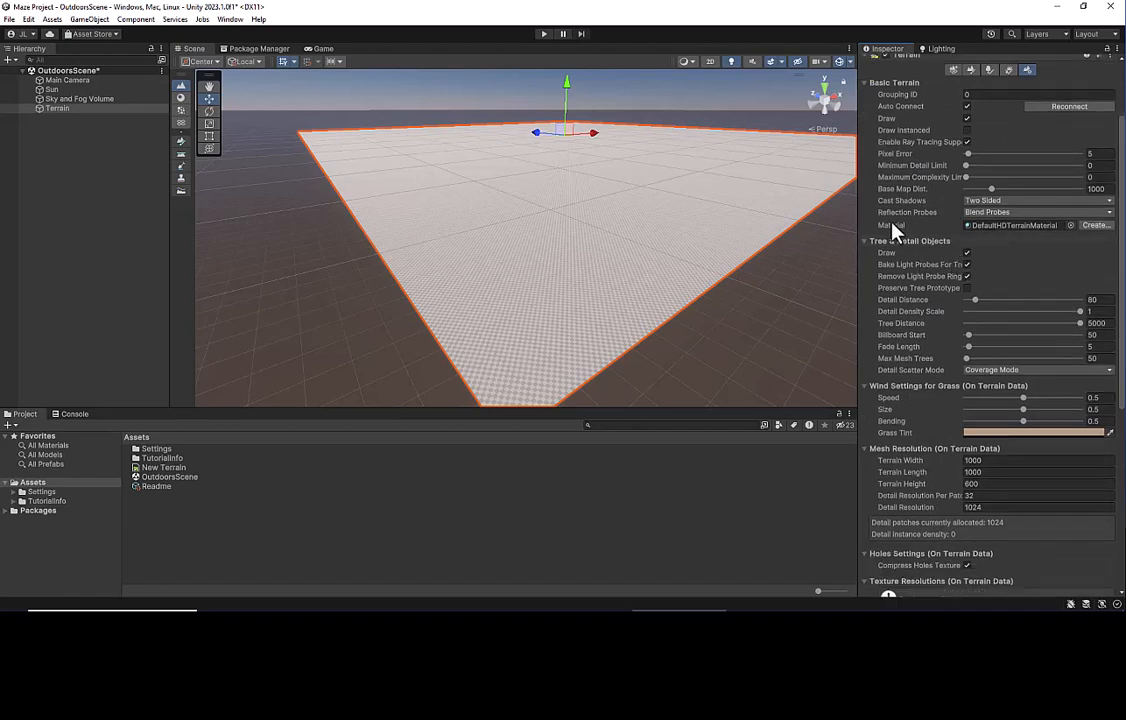
pyautogui.scroll(-2, 945, 284)
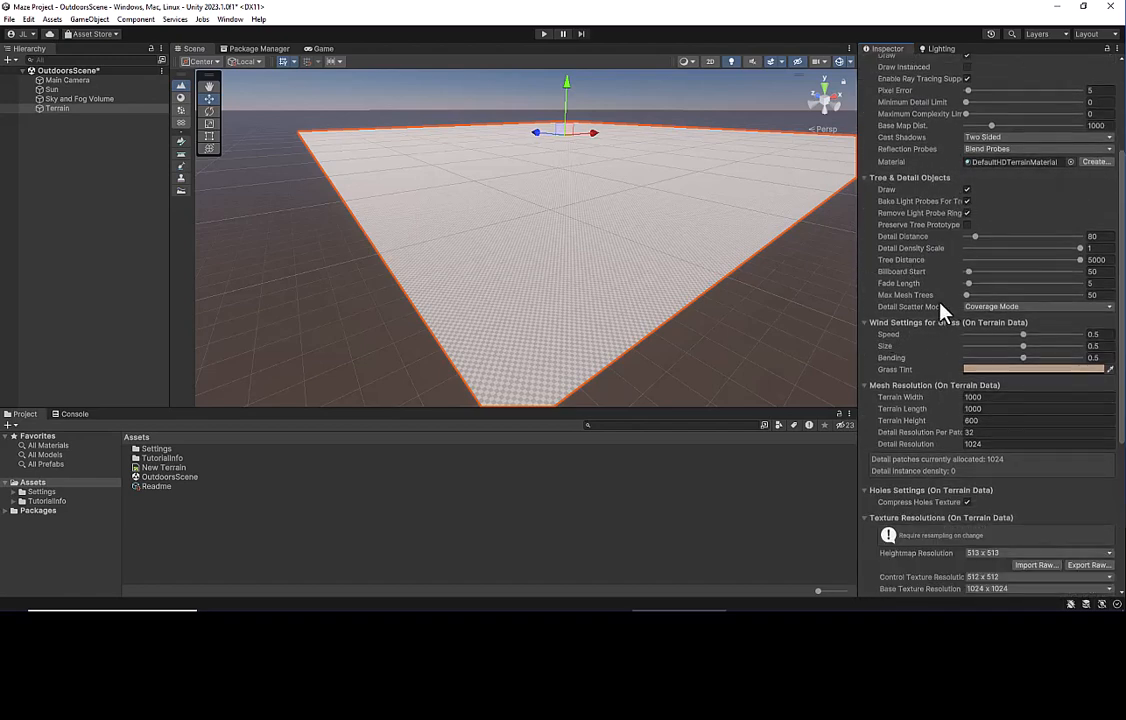
pyautogui.scroll(-4, 940, 313)
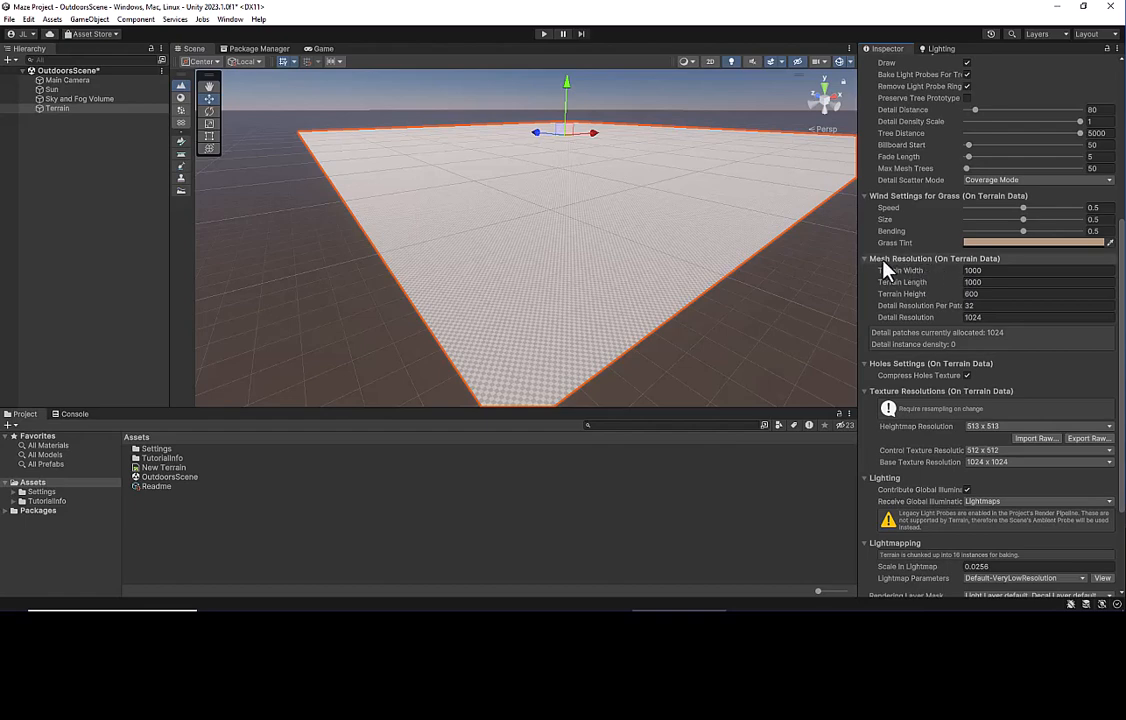
pyautogui.click(925, 272)
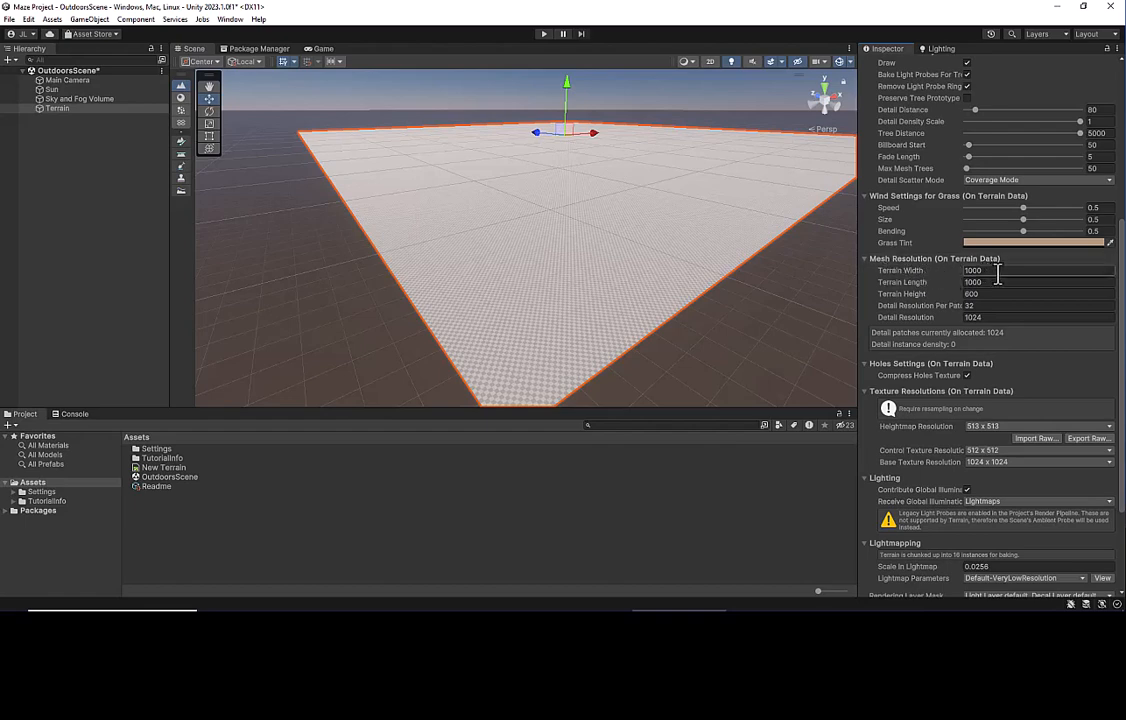
pyautogui.click(948, 274)
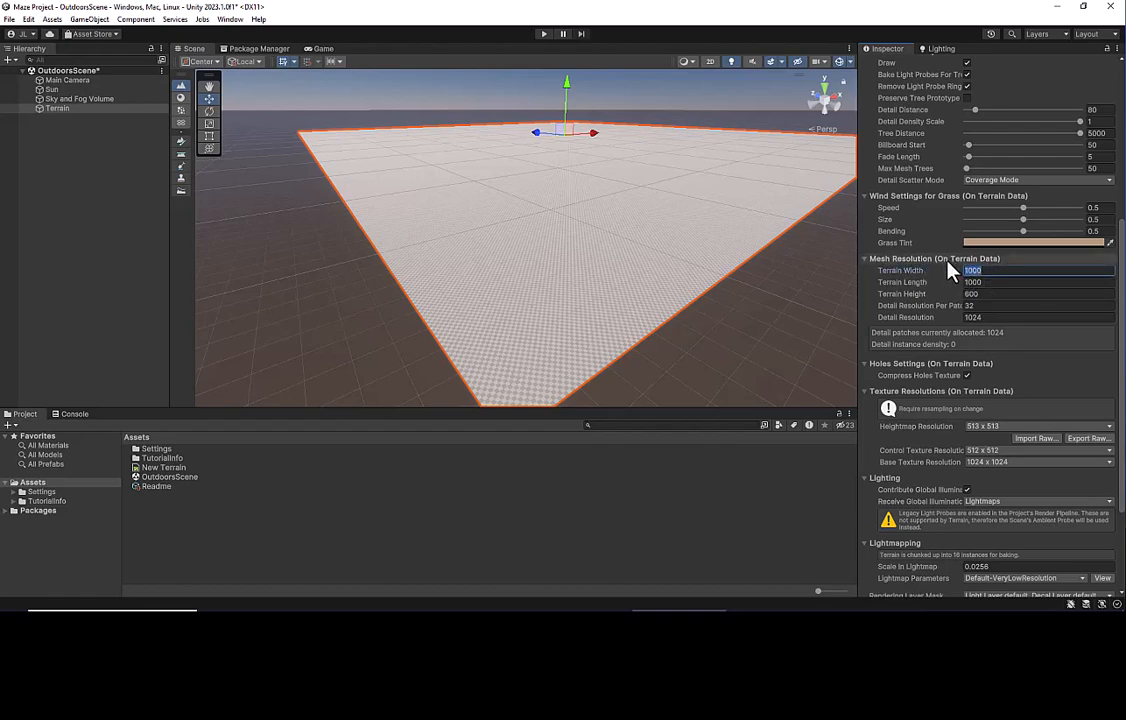
pyautogui.write('250')
pyautogui.click(940, 284)
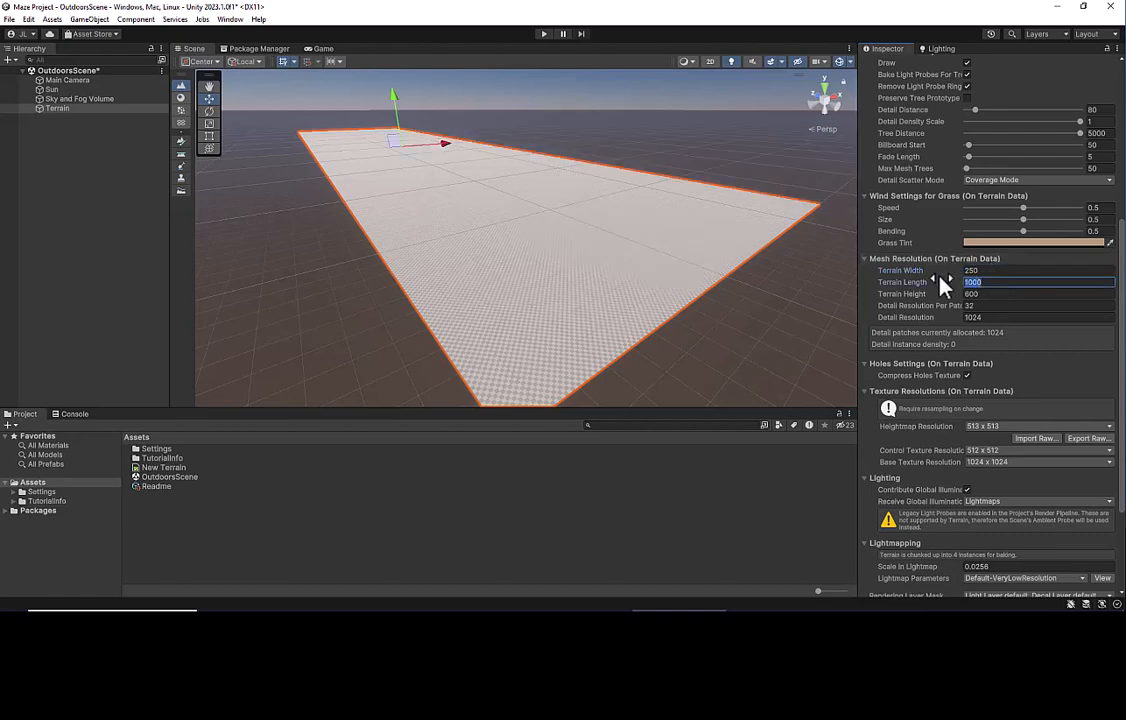
pyautogui.write('250')
pyautogui.click(841, 300)
pyautogui.click(713, 248)
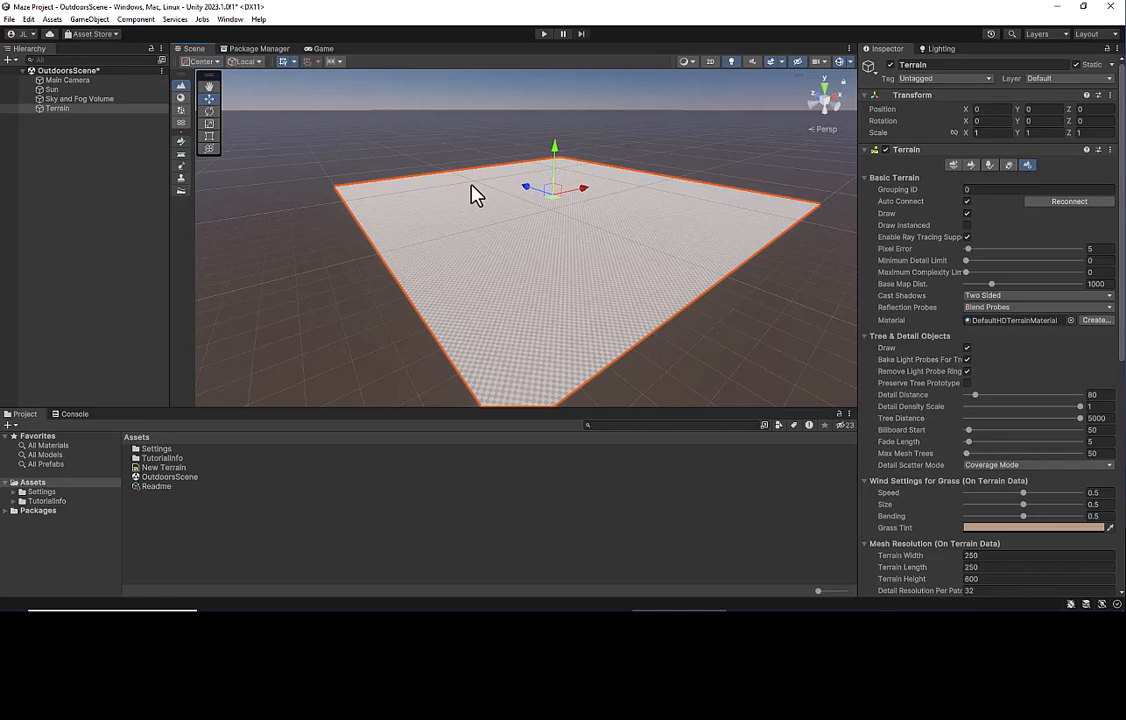
# Reframe the scene to inspect the whole resized terrain from a higher angle
pyautogui.scroll(5, 543, 219)
pyautogui.moveTo(543, 219); pyautogui.dragTo(745, 385, button='middle')
pyautogui.moveTo(508, 194); pyautogui.dragTo(620, 212, button='right')
pyautogui.moveTo(516, 208); pyautogui.dragTo(578, 226, button='middle')
pyautogui.moveTo(578, 226); pyautogui.dragTo(432, 201, button='right')
pyautogui.scroll(-3, 420, 214)
pyautogui.scroll(-5, 435, 196)
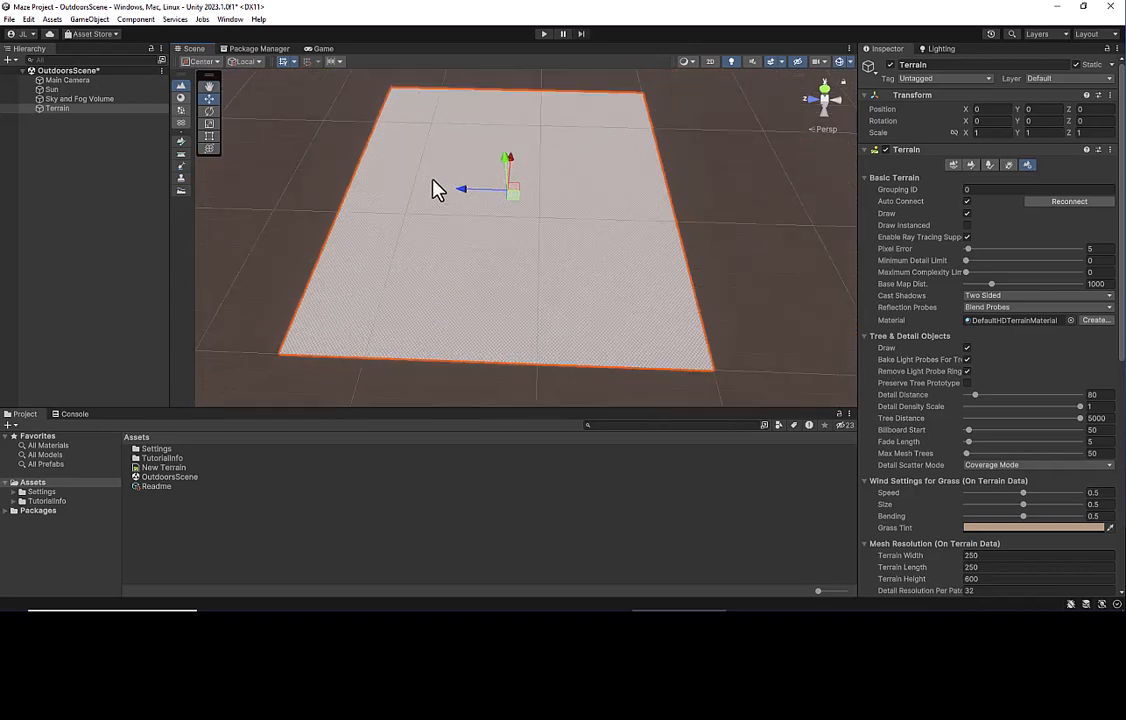
pyautogui.scroll(-1, 477, 168)
pyautogui.scroll(-1, 505, 175)
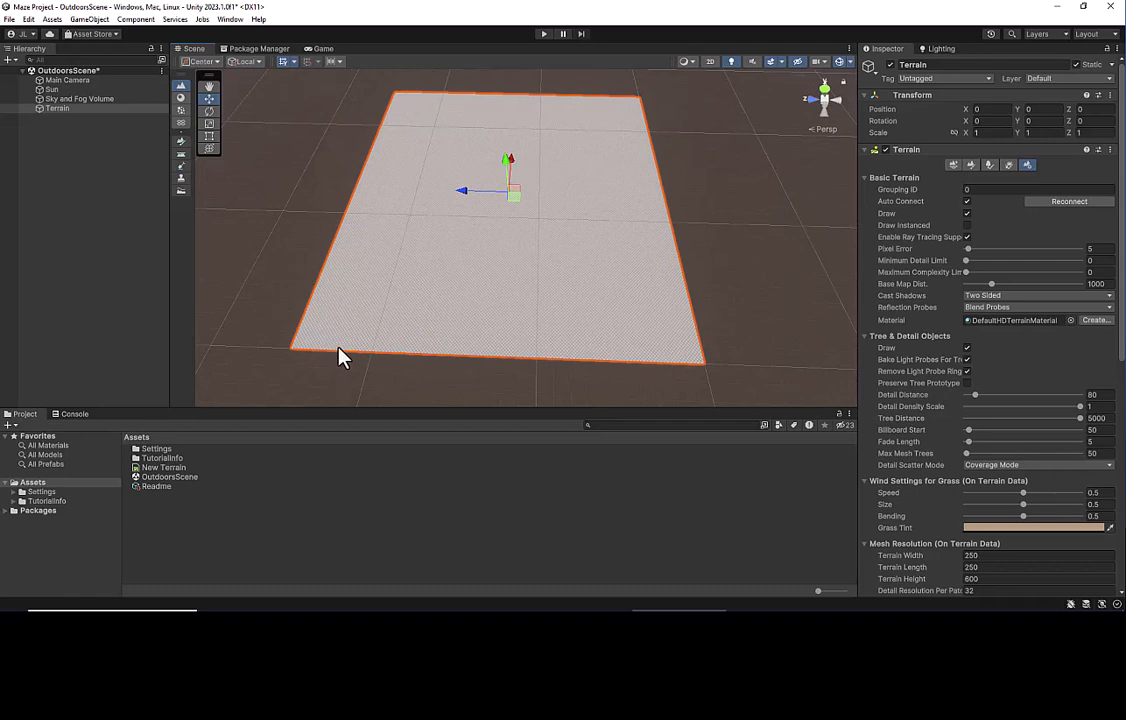
# Switch the terrain to Raise or Lower Terrain painting and set the brush size to 214
pyautogui.click(975, 166)
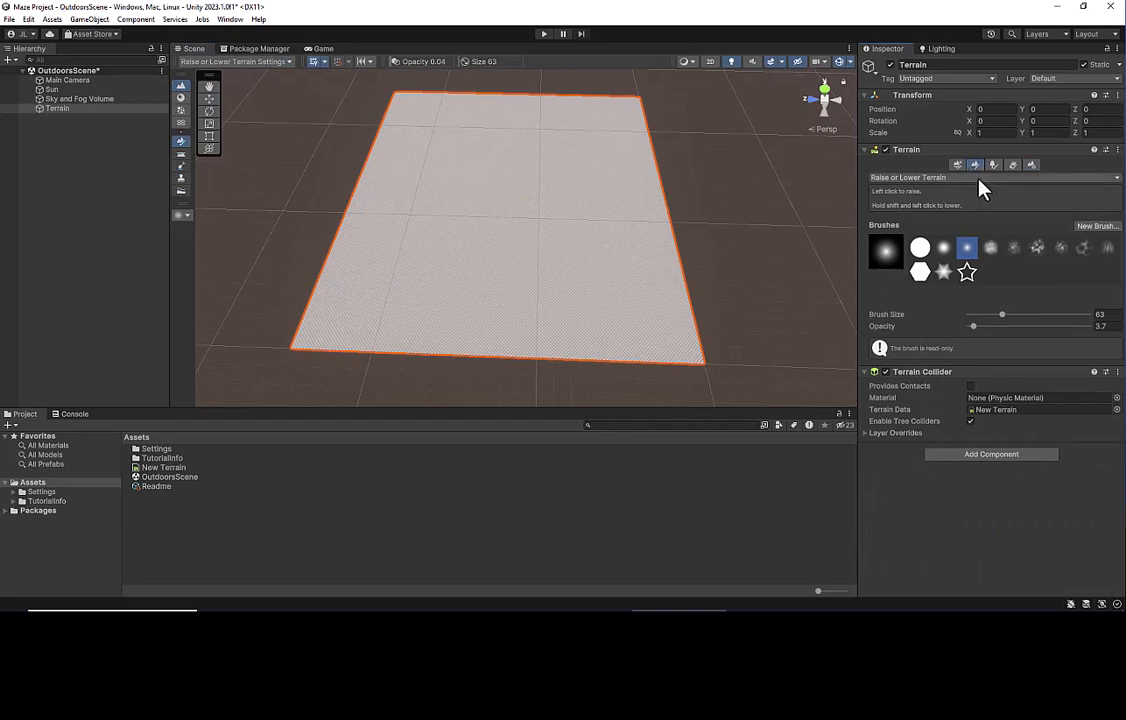
pyautogui.click(980, 180)
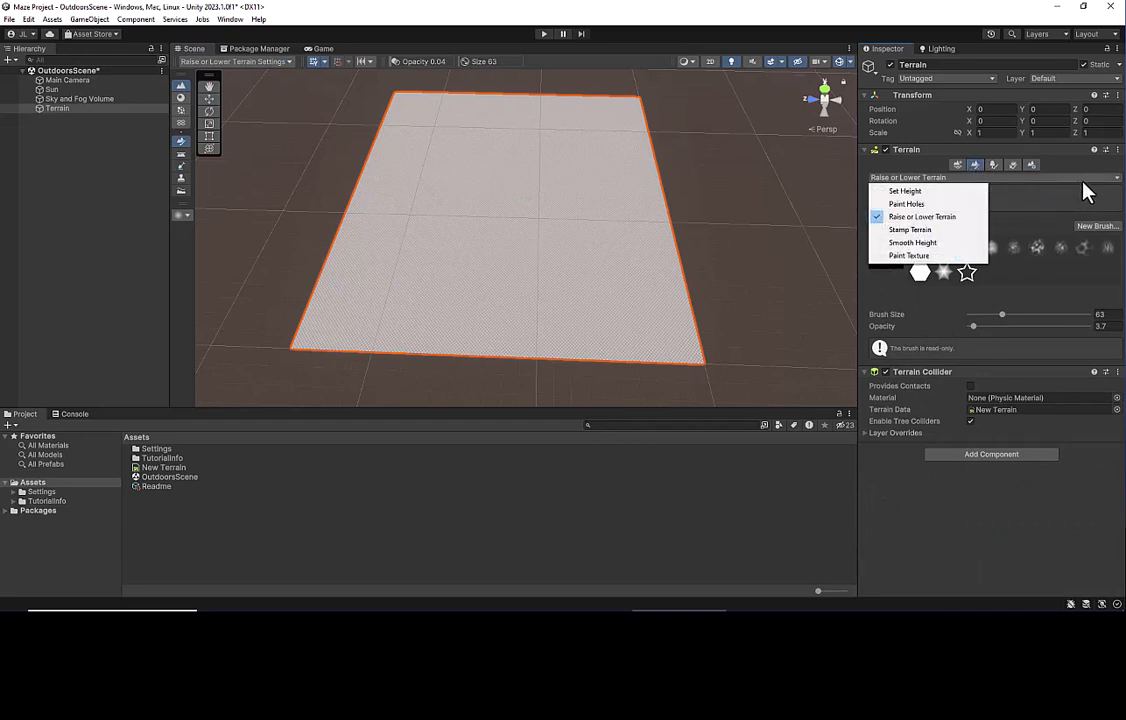
pyautogui.click(933, 218)
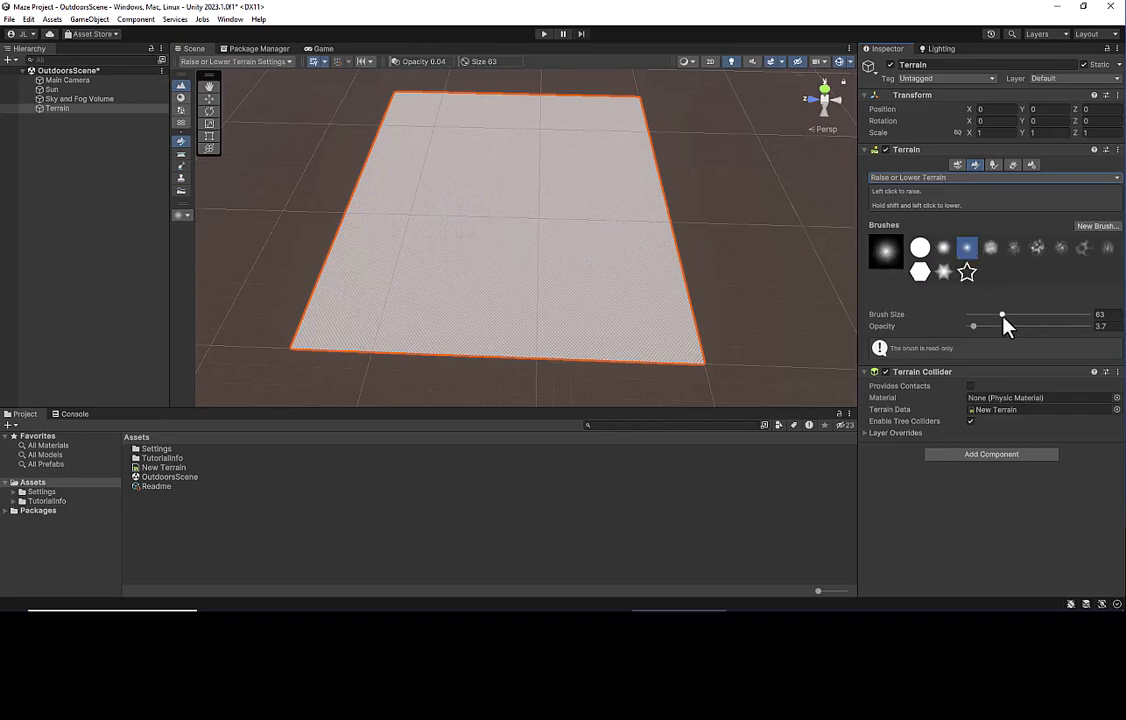
pyautogui.moveTo(1003, 316); pyautogui.dragTo(1019, 315)
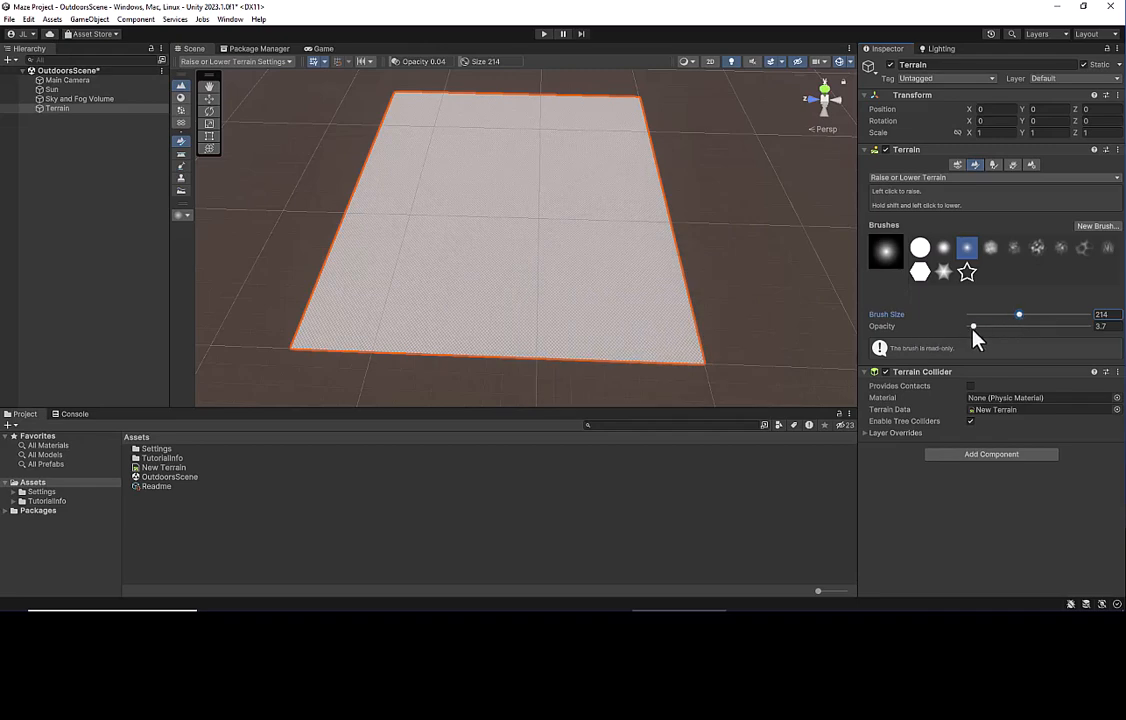
# Try raising a hill near one corner of the terrain at 25.5 brush opacity, then undo the strokes
pyautogui.moveTo(972, 328); pyautogui.dragTo(999, 328)
pyautogui.moveTo(760, 288)
pyautogui.mouseDown()
pyautogui.moveTo(631, 256)
pyautogui.moveTo(548, 334)
pyautogui.moveTo(697, 277)
pyautogui.moveTo(553, 378)
pyautogui.moveTo(633, 325)
pyautogui.moveTo(485, 302)
pyautogui.moveTo(611, 280)
pyautogui.mouseUp()
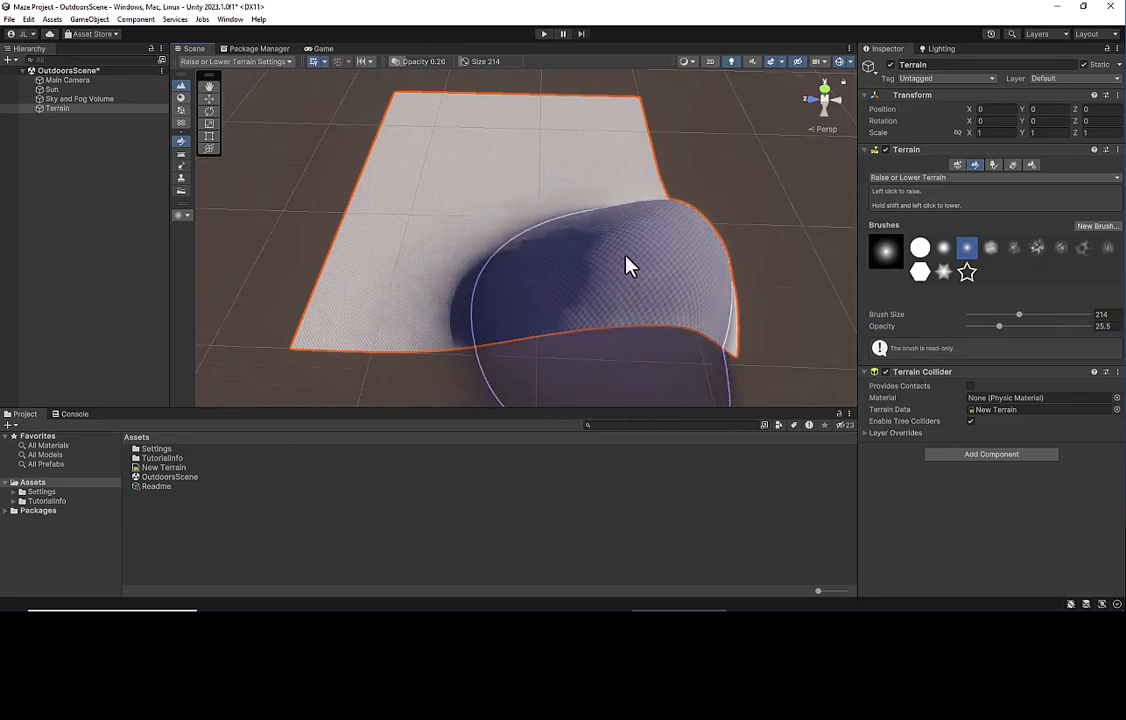
pyautogui.hotkey('ctrl', 'z')
pyautogui.hotkey('ctrl', 'z')
pyautogui.hotkey('ctrl', 'z')
pyautogui.hotkey('ctrl', 'z')
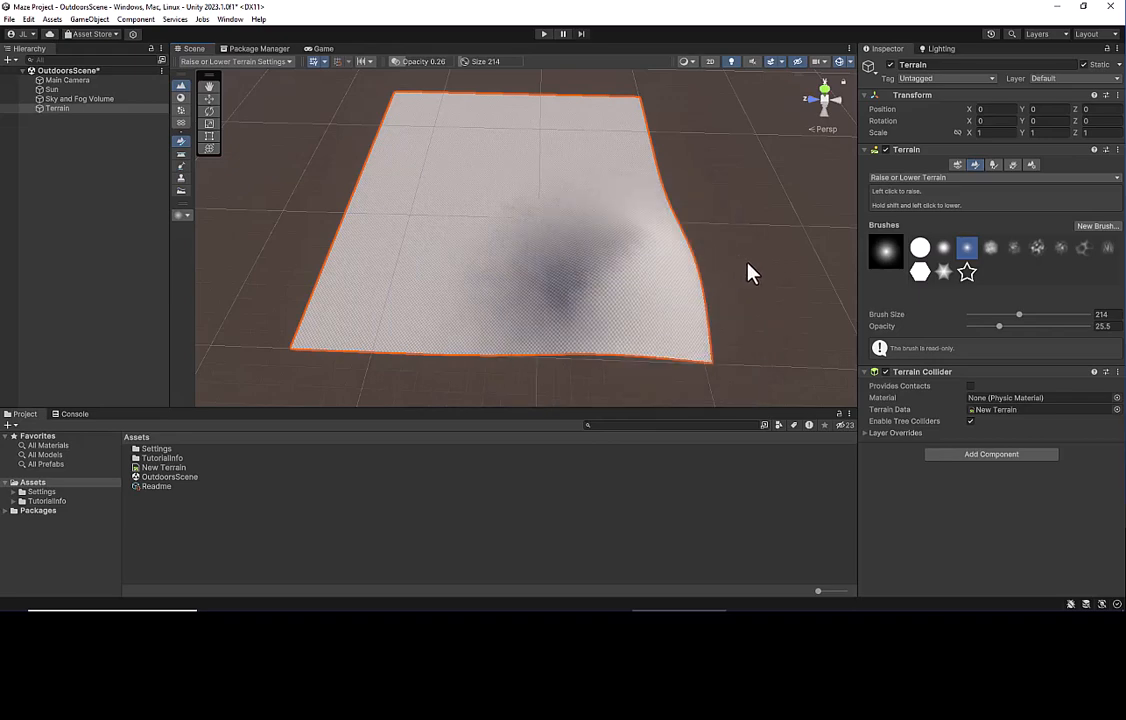
# Reduce the brush opacity to 7.5 and raise gentle hills along the terrain's edges
pyautogui.click(985, 325)
pyautogui.moveTo(985, 333); pyautogui.dragTo(978, 332)
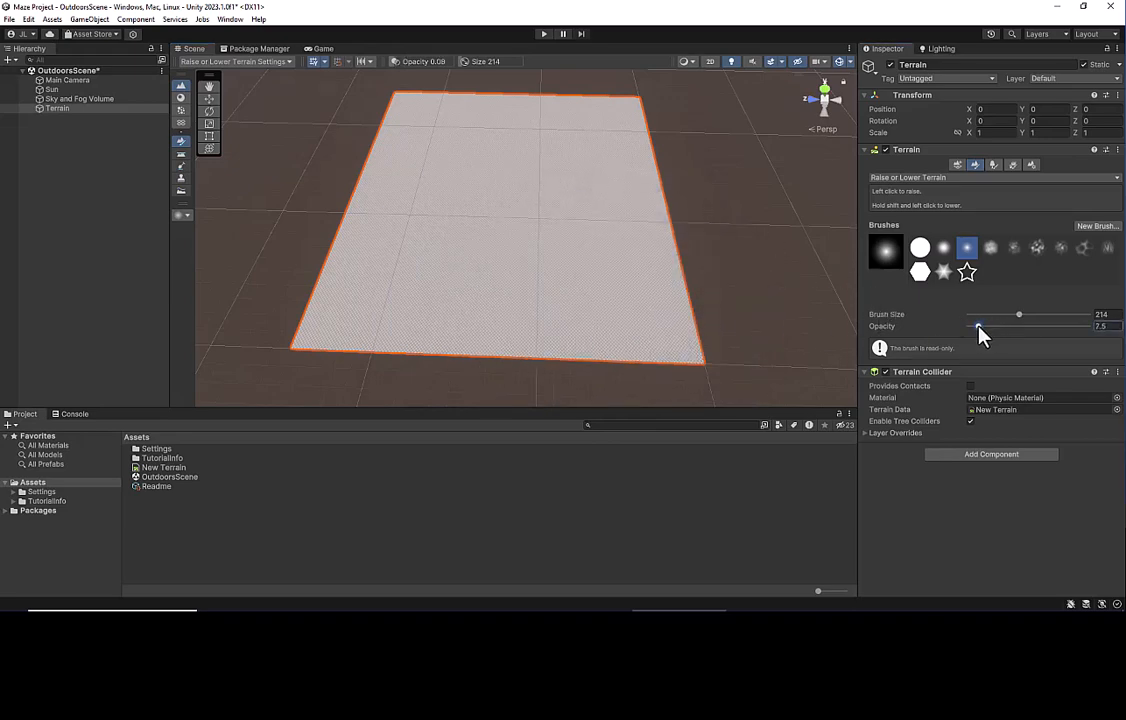
pyautogui.moveTo(641, 318)
pyautogui.mouseDown()
pyautogui.moveTo(598, 334)
pyautogui.moveTo(583, 317)
pyautogui.moveTo(636, 284)
pyautogui.moveTo(514, 272)
pyautogui.moveTo(651, 264)
pyautogui.moveTo(661, 214)
pyautogui.moveTo(619, 230)
pyautogui.moveTo(667, 222)
pyautogui.mouseUp()
pyautogui.hotkey('ctrl', 'z')
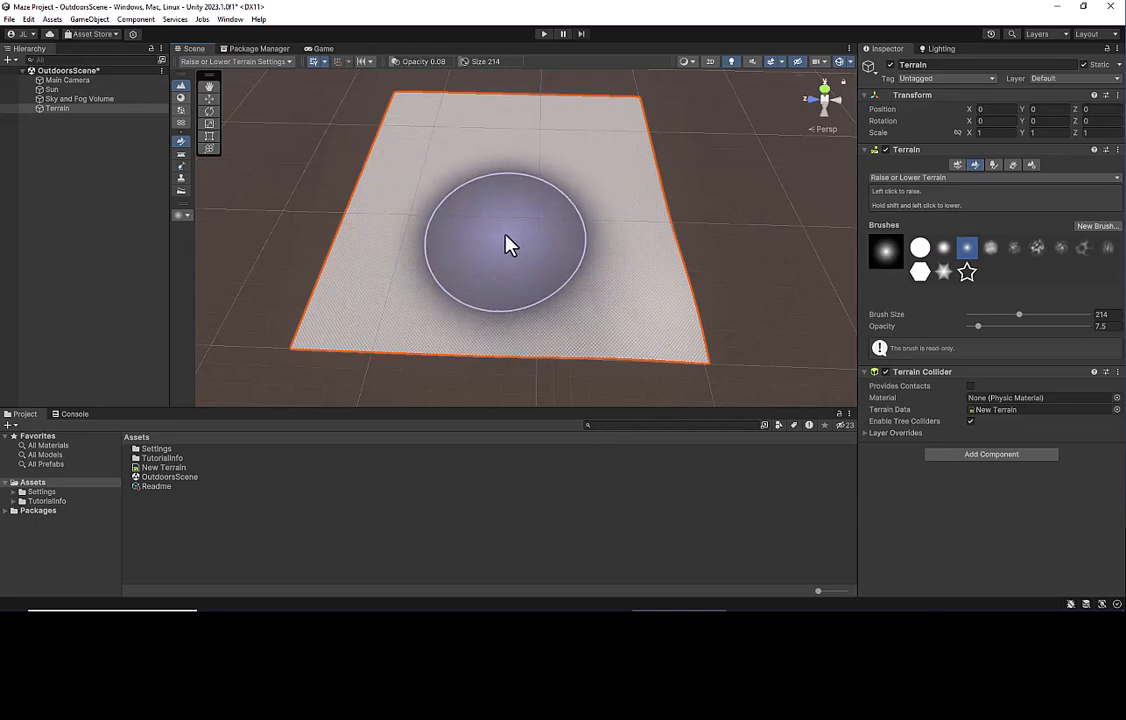
pyautogui.moveTo(505, 237)
pyautogui.mouseDown()
pyautogui.moveTo(633, 297)
pyautogui.moveTo(646, 315)
pyautogui.moveTo(580, 340)
pyautogui.moveTo(465, 349)
pyautogui.moveTo(500, 347)
pyautogui.moveTo(325, 315)
pyautogui.moveTo(518, 319)
pyautogui.moveTo(633, 239)
pyautogui.moveTo(643, 116)
pyautogui.moveTo(696, 209)
pyautogui.moveTo(500, 229)
pyautogui.mouseUp()
# Raise more of the terrain's far border, working from a view turned toward the opposite side
pyautogui.moveTo(457, 191); pyautogui.dragTo(701, 264, button='middle')
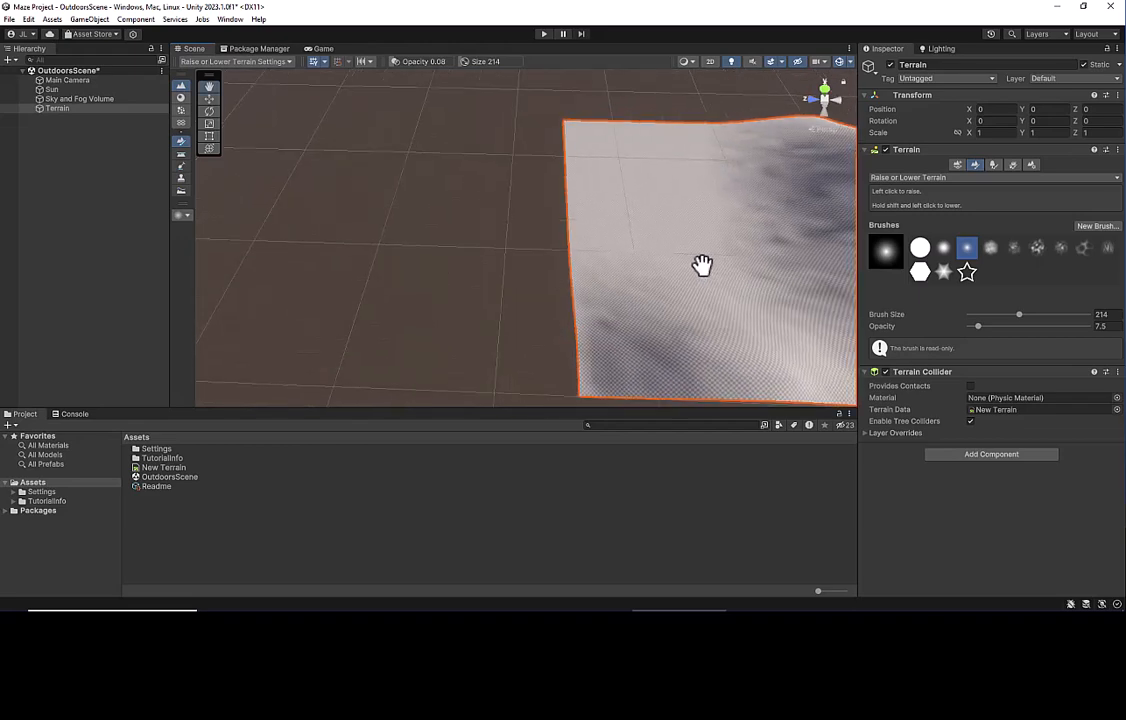
pyautogui.moveTo(620, 245); pyautogui.dragTo(770, 228, button='right')
pyautogui.moveTo(590, 225); pyautogui.dragTo(687, 221, button='middle')
pyautogui.moveTo(485, 166)
pyautogui.mouseDown()
pyautogui.moveTo(410, 178)
pyautogui.moveTo(427, 120)
pyautogui.mouseUp()
pyautogui.click(425, 108)
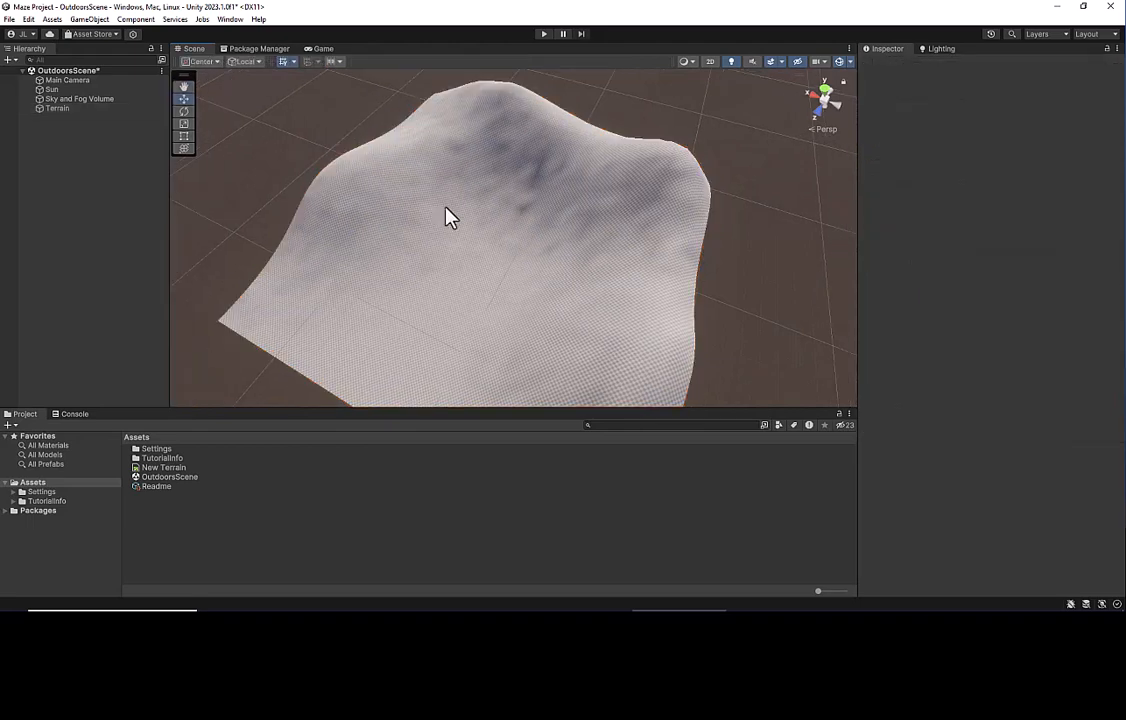
# Reselect the terrain and build up the hills around its far corner and back edge with the size 214 brush
pyautogui.moveTo(498, 184); pyautogui.dragTo(573, 141, button='middle')
pyautogui.moveTo(537, 246); pyautogui.dragTo(542, 264, button='middle')
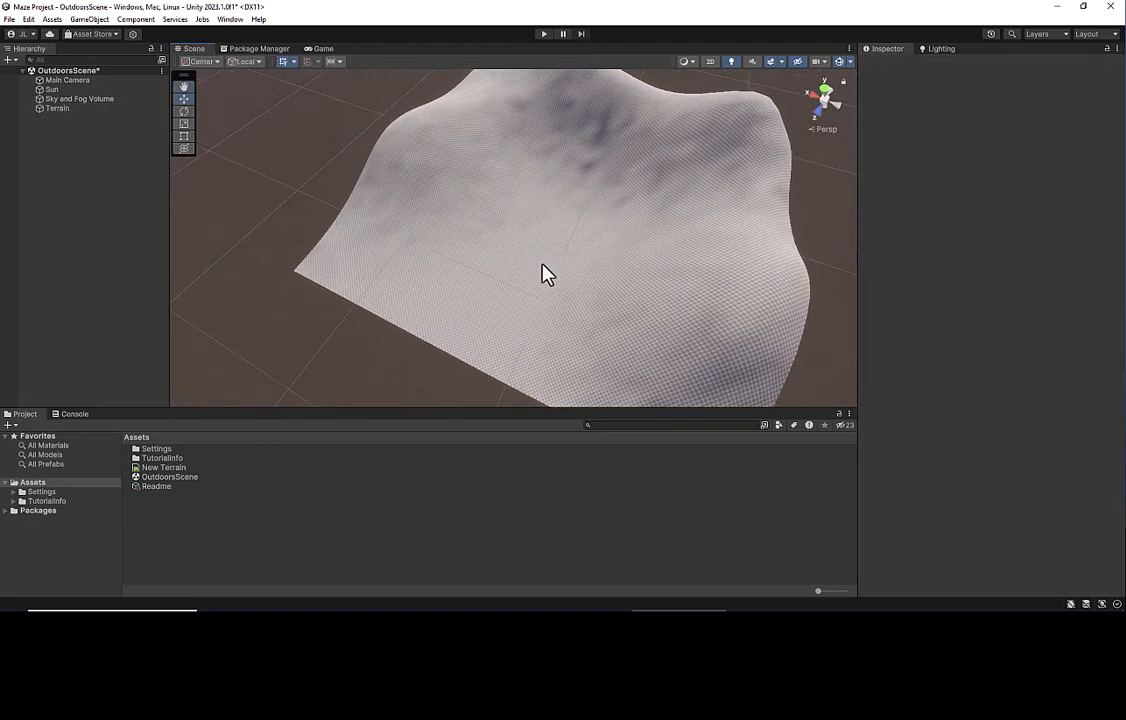
pyautogui.scroll(-2, 601, 283)
pyautogui.click(595, 258)
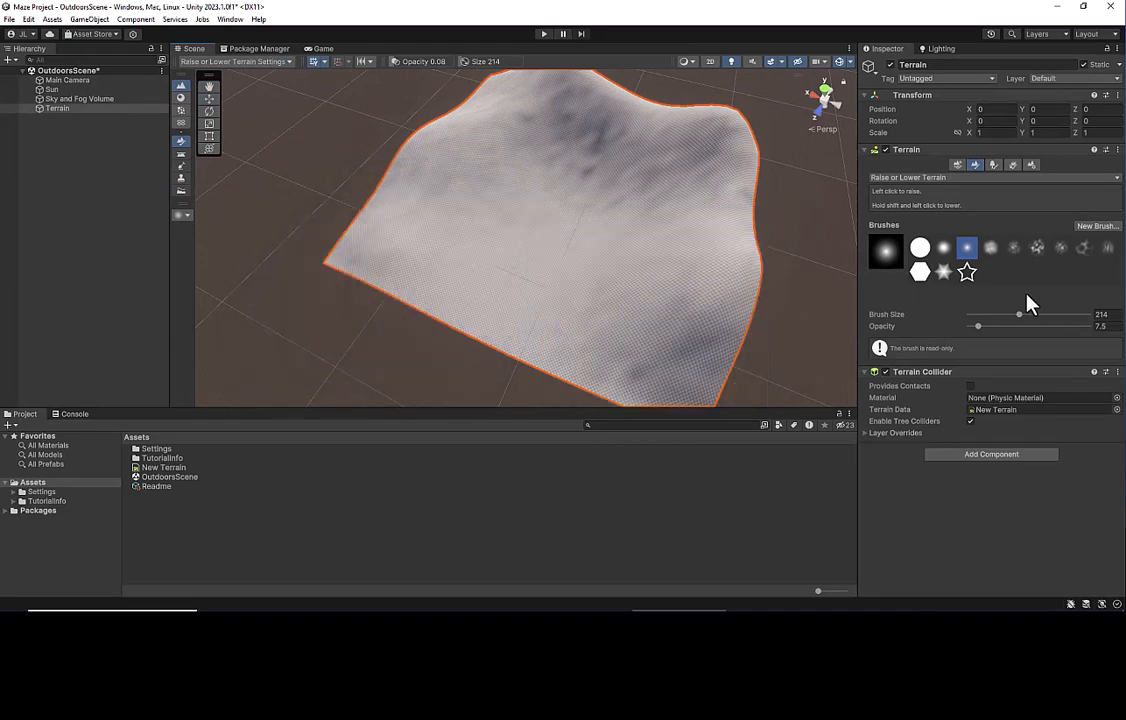
pyautogui.moveTo(584, 295); pyautogui.dragTo(620, 335, button='middle')
pyautogui.click(482, 107)
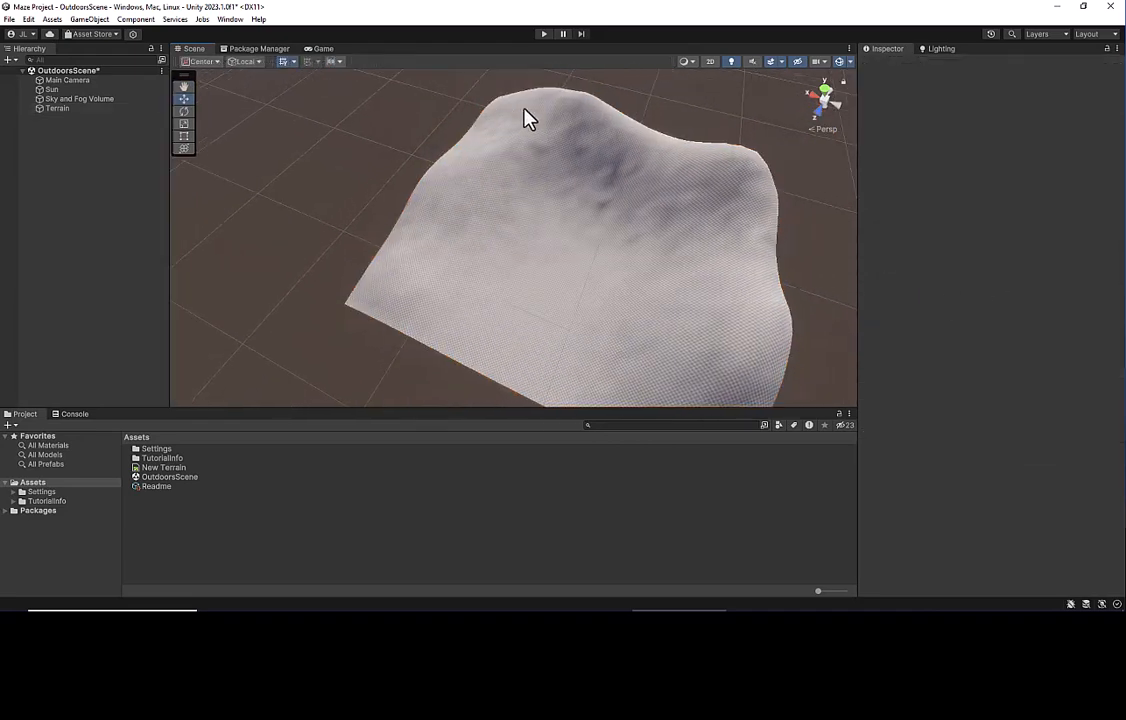
pyautogui.click(523, 109)
pyautogui.moveTo(526, 126); pyautogui.dragTo(550, 127)
pyautogui.click(674, 123)
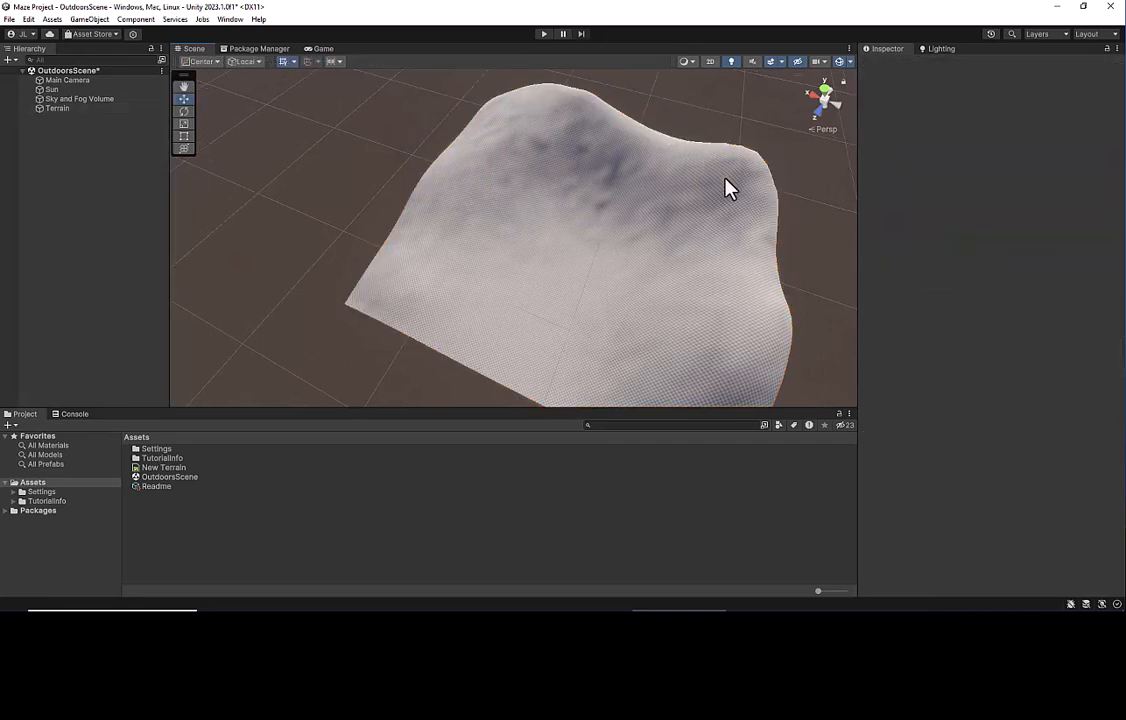
pyautogui.click(725, 178)
# Set the brush size to 50 and lower a flat-bottomed hollow in the middle of the terrain
pyautogui.moveTo(582, 252); pyautogui.dragTo(515, 241, button='middle')
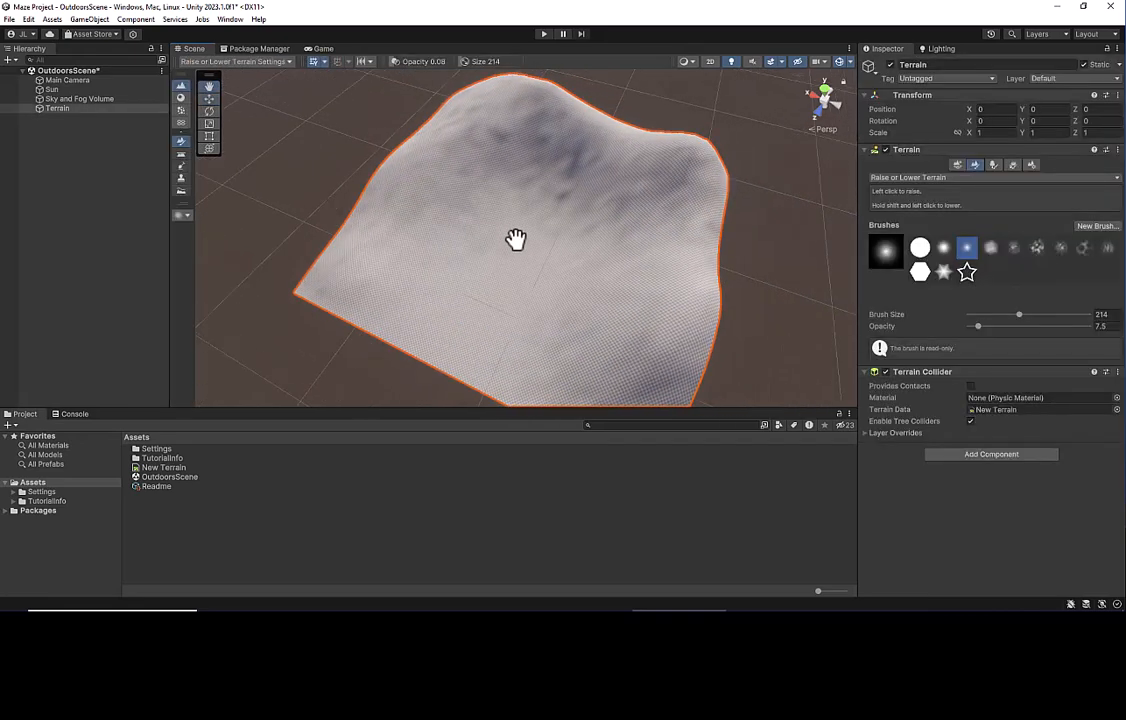
pyautogui.moveTo(596, 240); pyautogui.dragTo(587, 236, button='middle')
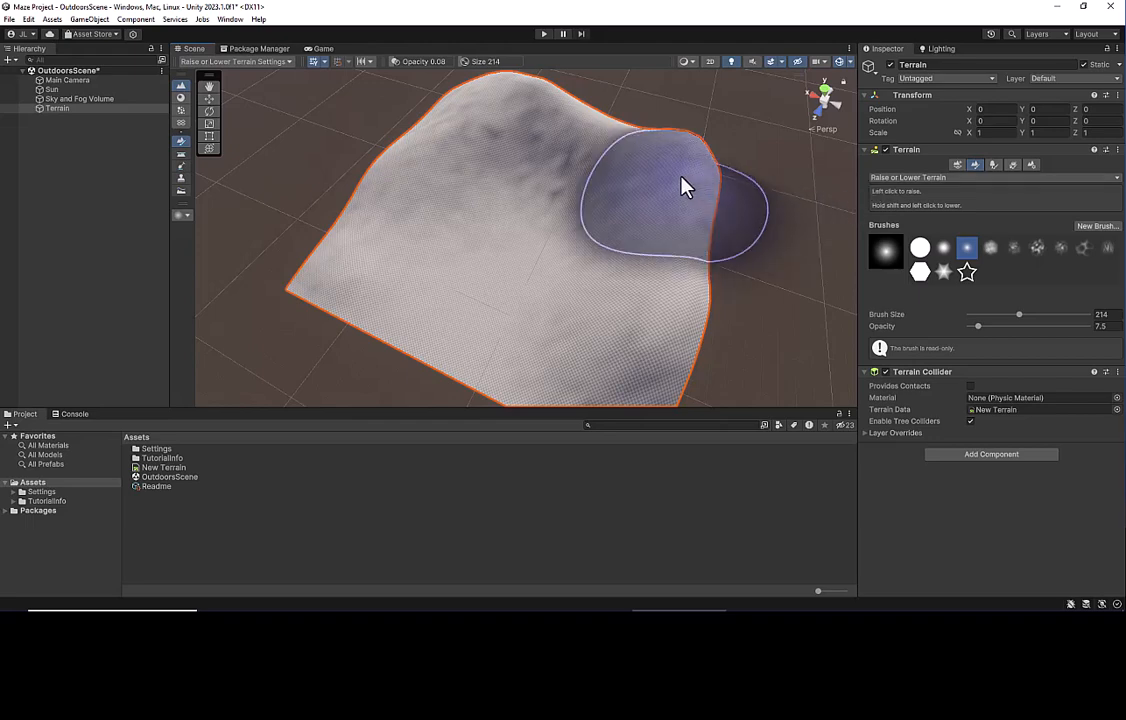
pyautogui.moveTo(551, 200)
pyautogui.mouseDown()
pyautogui.moveTo(503, 239)
pyautogui.moveTo(524, 262)
pyautogui.mouseUp()
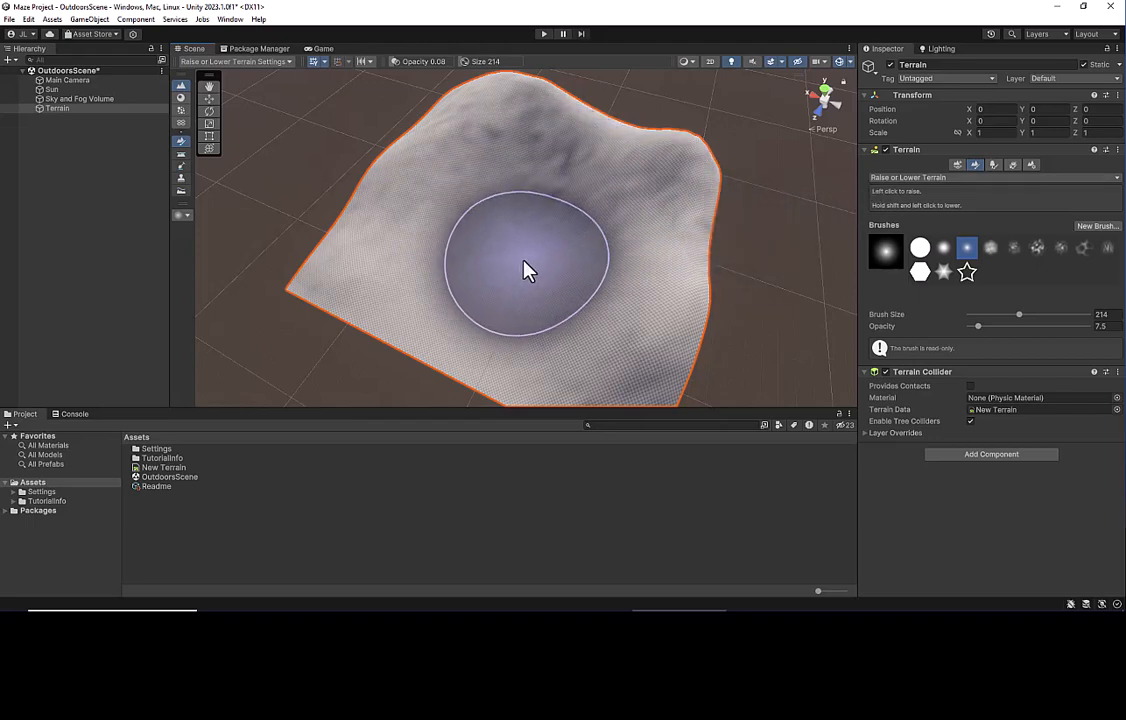
pyautogui.click(992, 315)
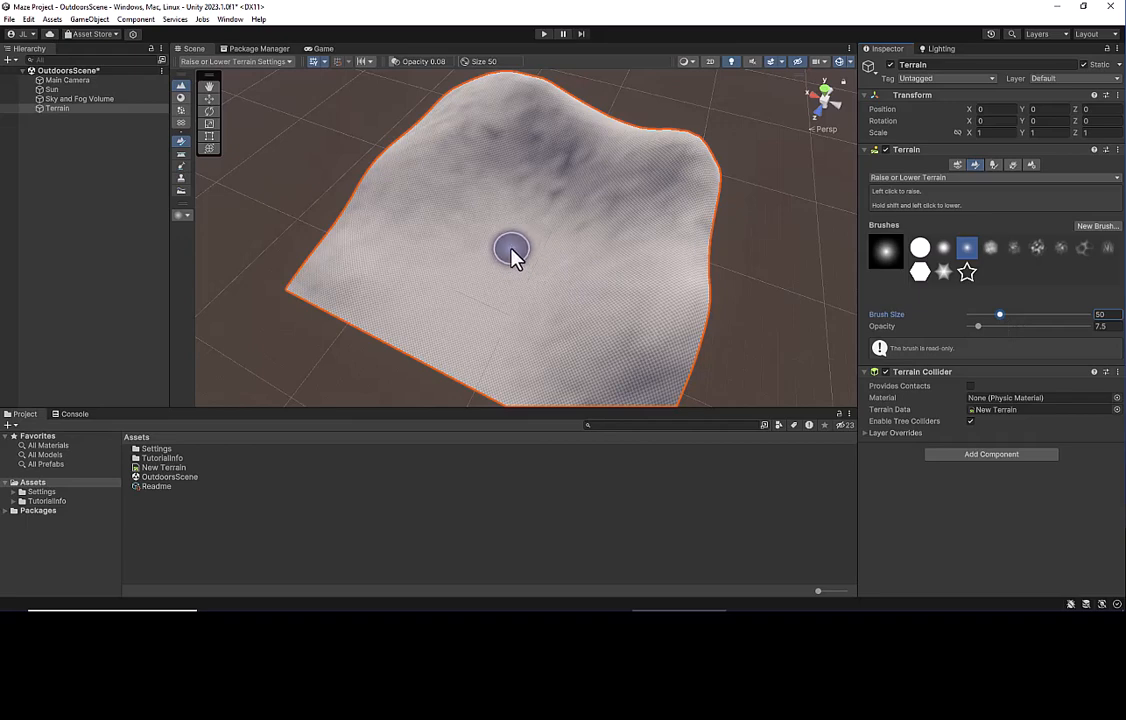
pyautogui.moveTo(511, 250)
pyautogui.mouseDown()
pyautogui.moveTo(532, 250)
pyautogui.moveTo(541, 265)
pyautogui.moveTo(511, 256)
pyautogui.moveTo(520, 259)
pyautogui.moveTo(493, 269)
pyautogui.moveTo(757, 297)
pyautogui.mouseUp()
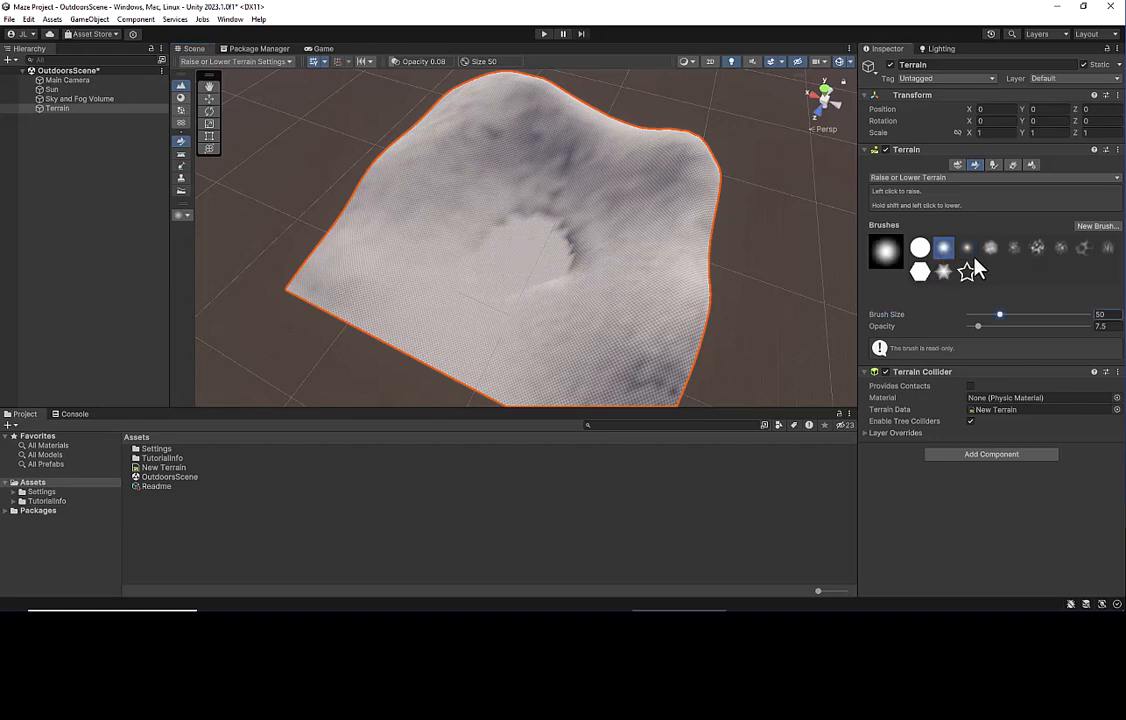
# Raise a curved ridge along the hollow's far rim and rework its peak at 2.5 opacity
pyautogui.moveTo(523, 222)
pyautogui.mouseDown()
pyautogui.moveTo(563, 224)
pyautogui.moveTo(553, 256)
pyautogui.moveTo(567, 277)
pyautogui.moveTo(470, 256)
pyautogui.moveTo(578, 240)
pyautogui.mouseUp()
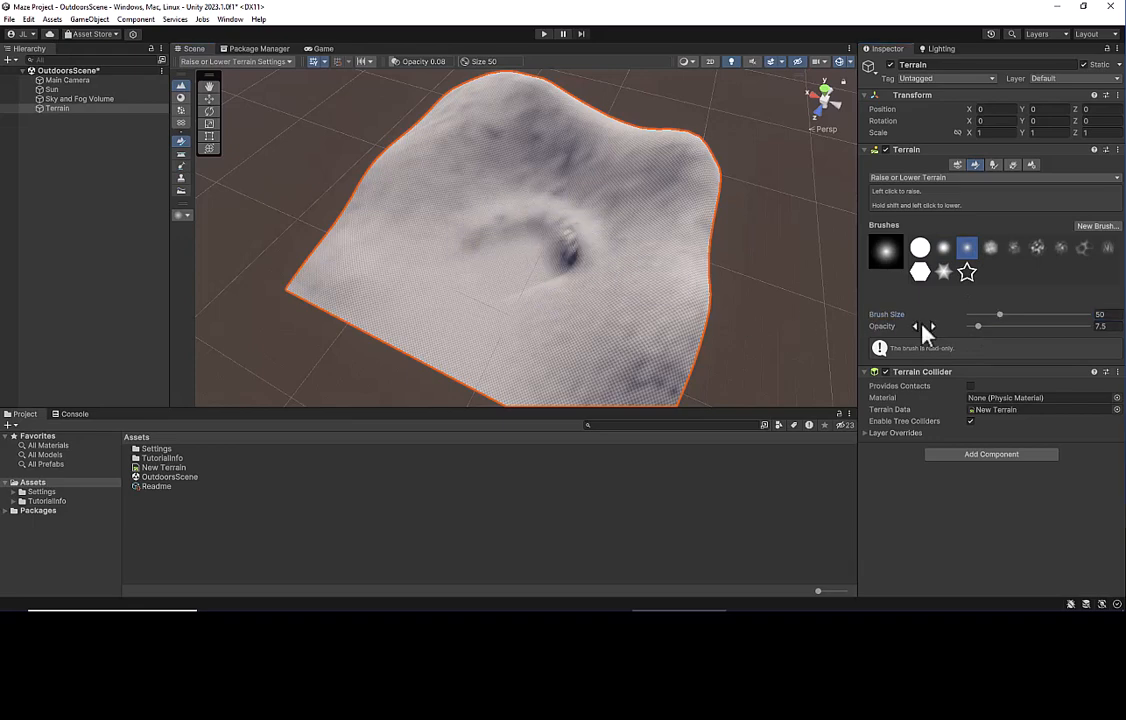
pyautogui.click(972, 327)
pyautogui.moveTo(563, 243); pyautogui.dragTo(564, 232)
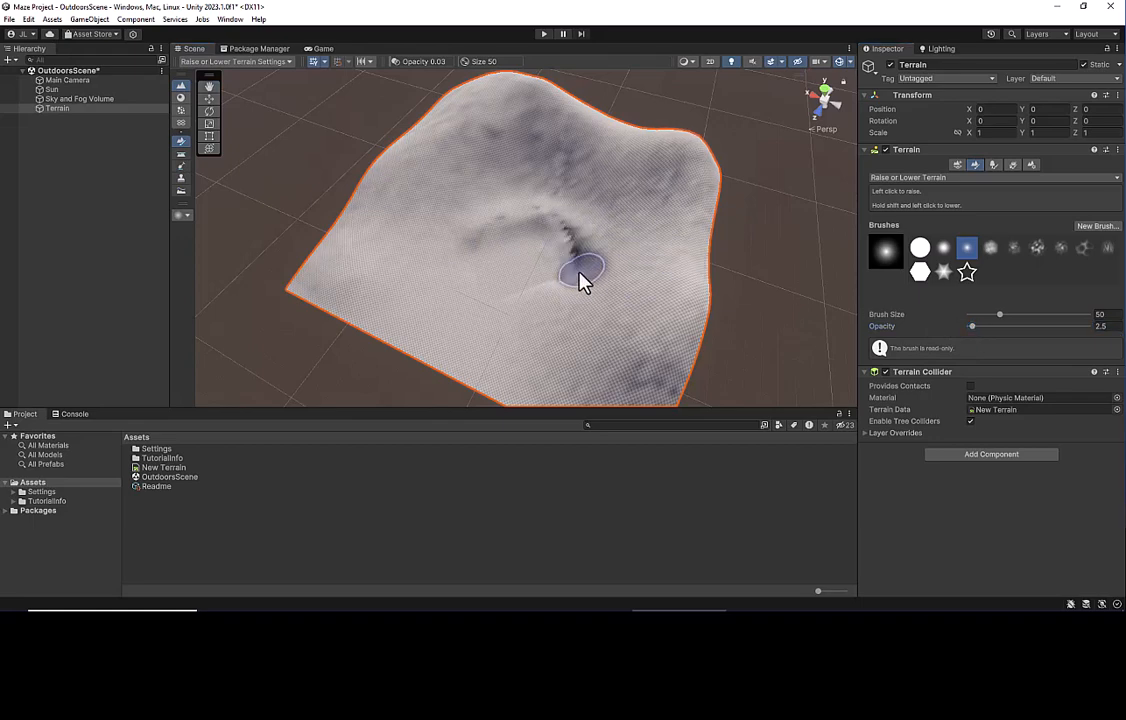
# Inspect the sculpted terrain from the front and review the available terrain painting modes
pyautogui.moveTo(583, 280)
pyautogui.mouseDown()
pyautogui.moveTo(576, 251)
pyautogui.moveTo(553, 276)
pyautogui.moveTo(661, 226)
pyautogui.mouseUp()
pyautogui.scroll(2, 663, 229)
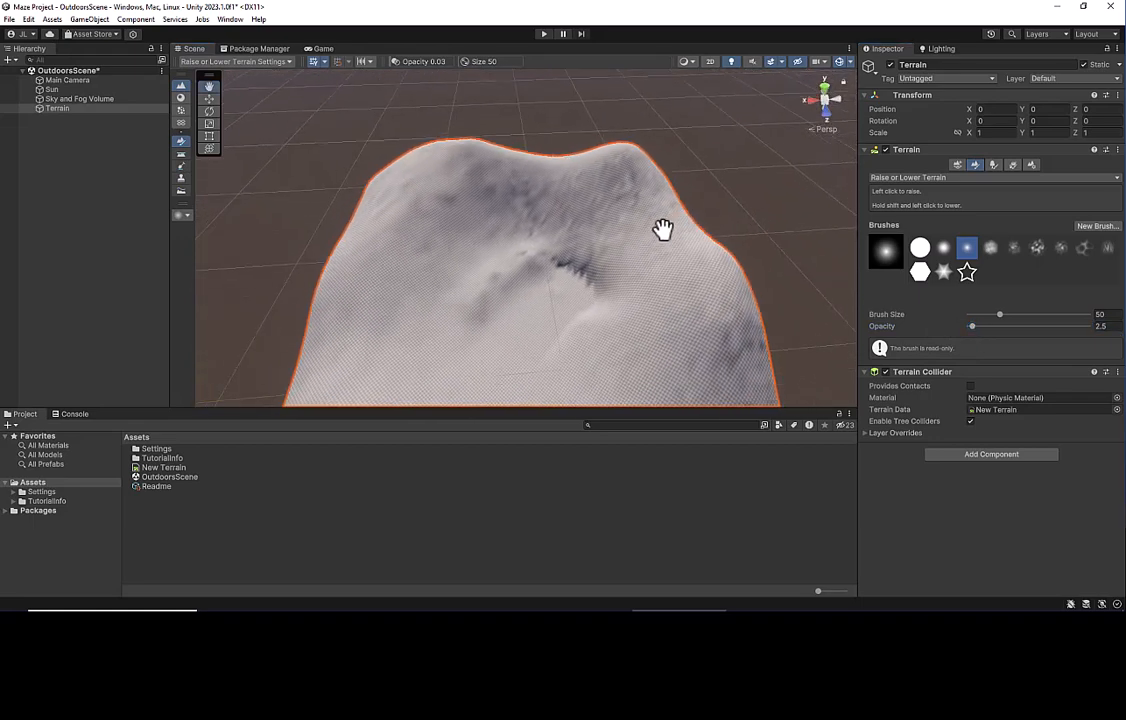
pyautogui.moveTo(663, 230); pyautogui.dragTo(611, 175, button='middle')
pyautogui.moveTo(611, 175)
pyautogui.mouseDown(button='right')
pyautogui.moveTo(598, 230)
pyautogui.moveTo(613, 240)
pyautogui.mouseUp(button='right')
pyautogui.moveTo(613, 240); pyautogui.dragTo(630, 301, button='middle')
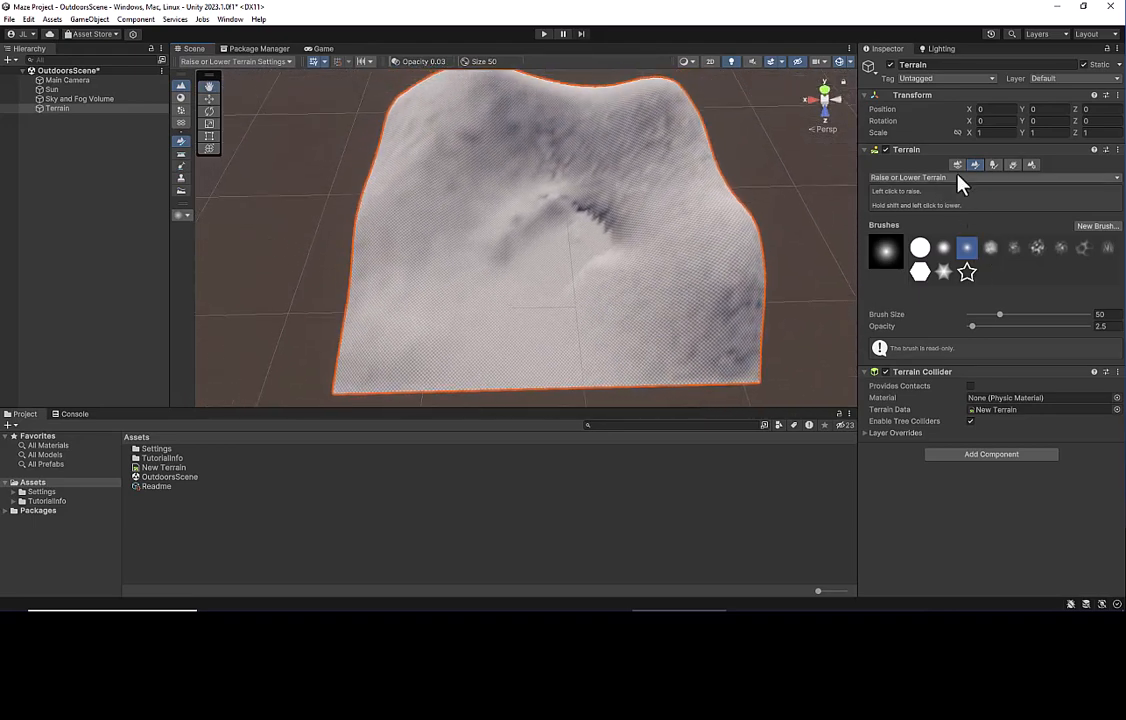
pyautogui.click(960, 180)
pyautogui.click(930, 270)
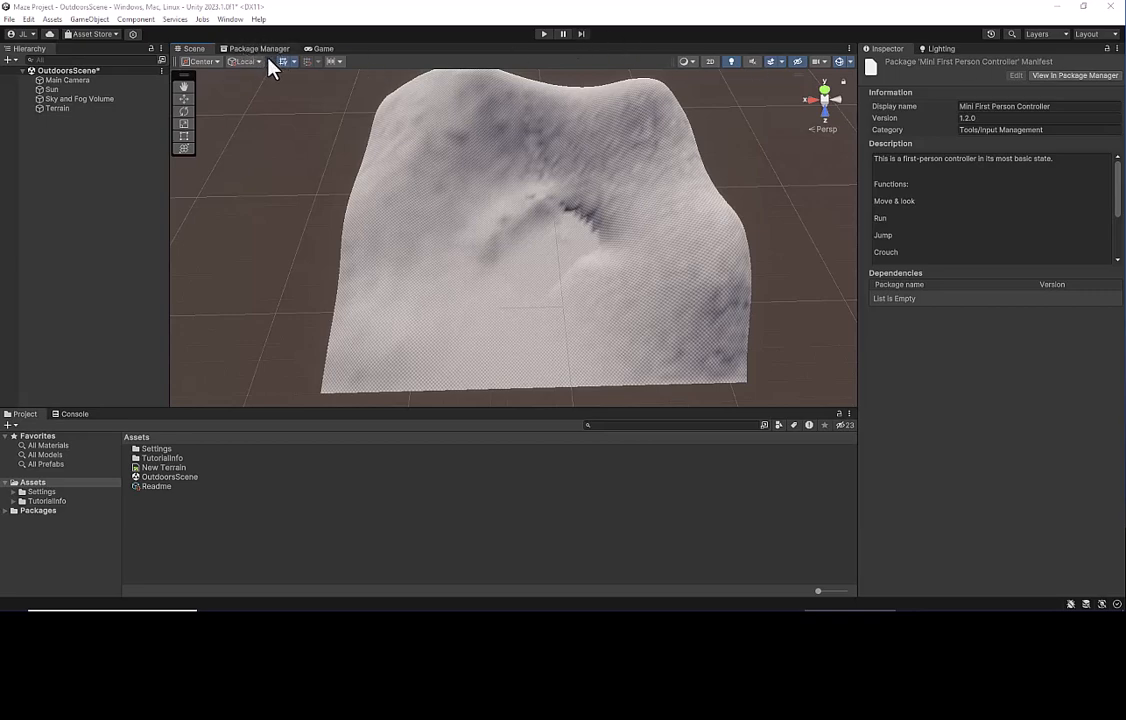
# Open the Package Manager and list the packages already installed in the project
pyautogui.click(229, 20)
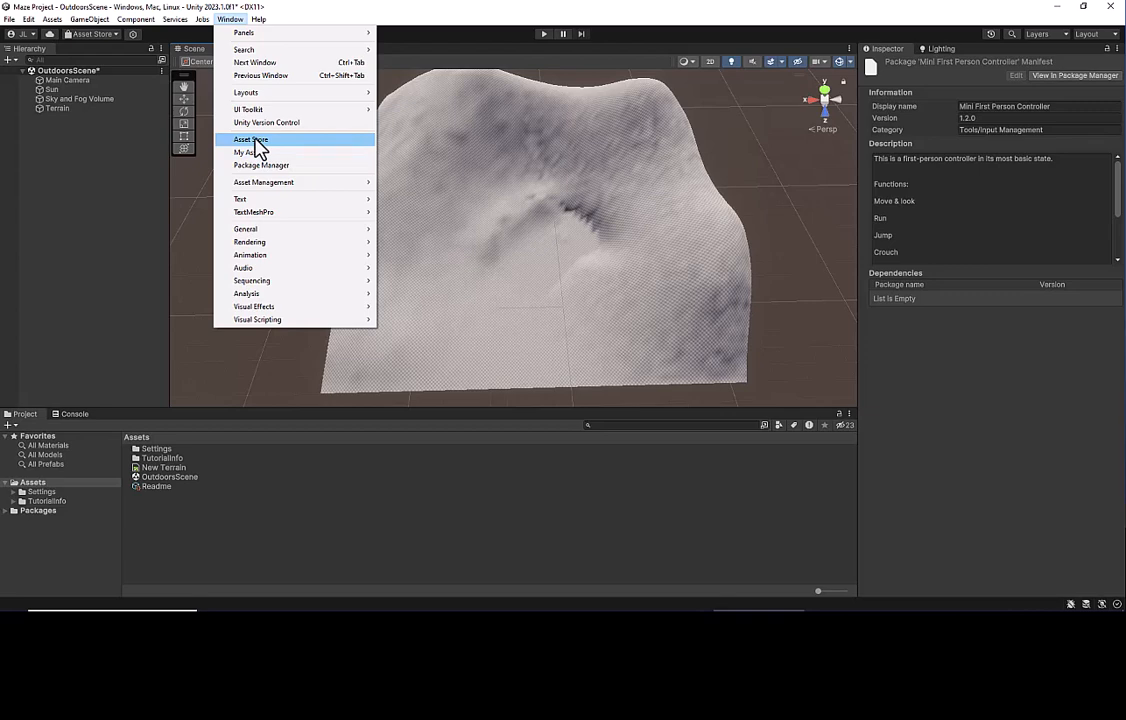
pyautogui.click(258, 166)
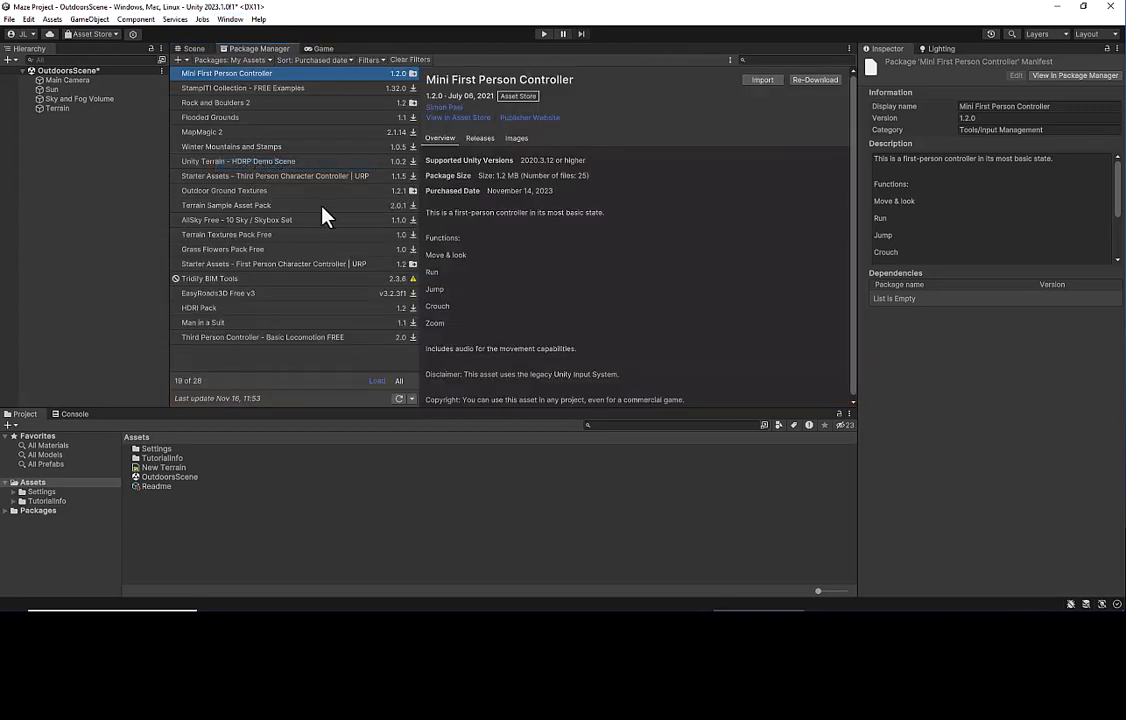
pyautogui.click(255, 61)
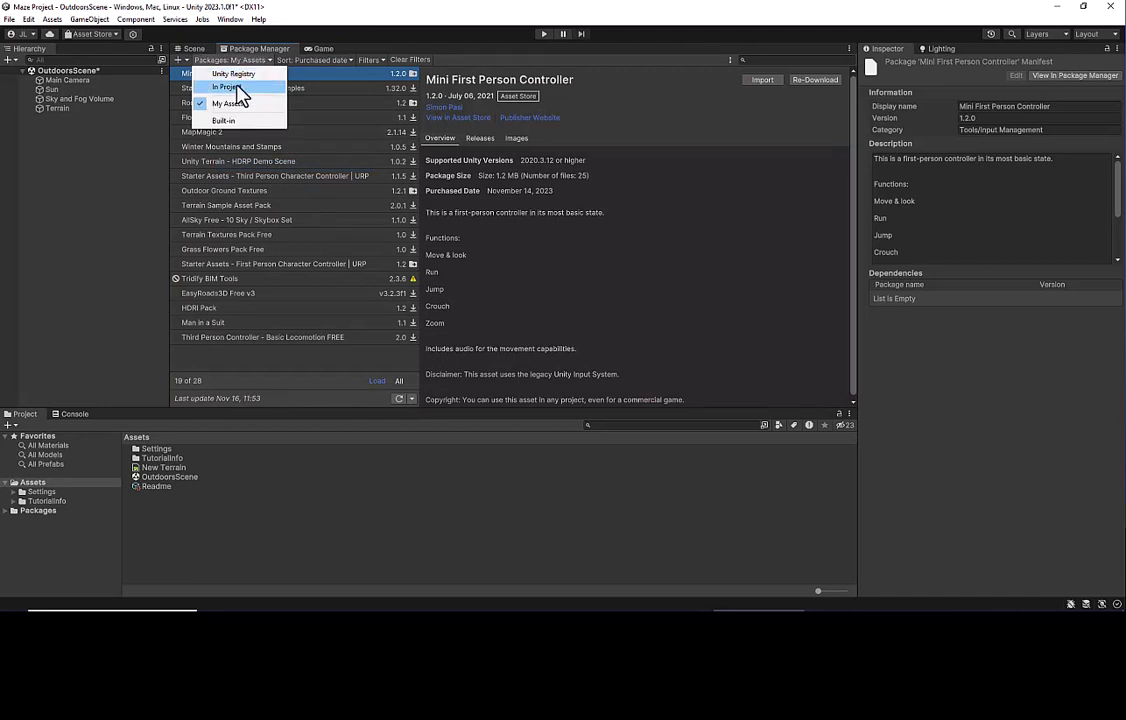
pyautogui.click(230, 87)
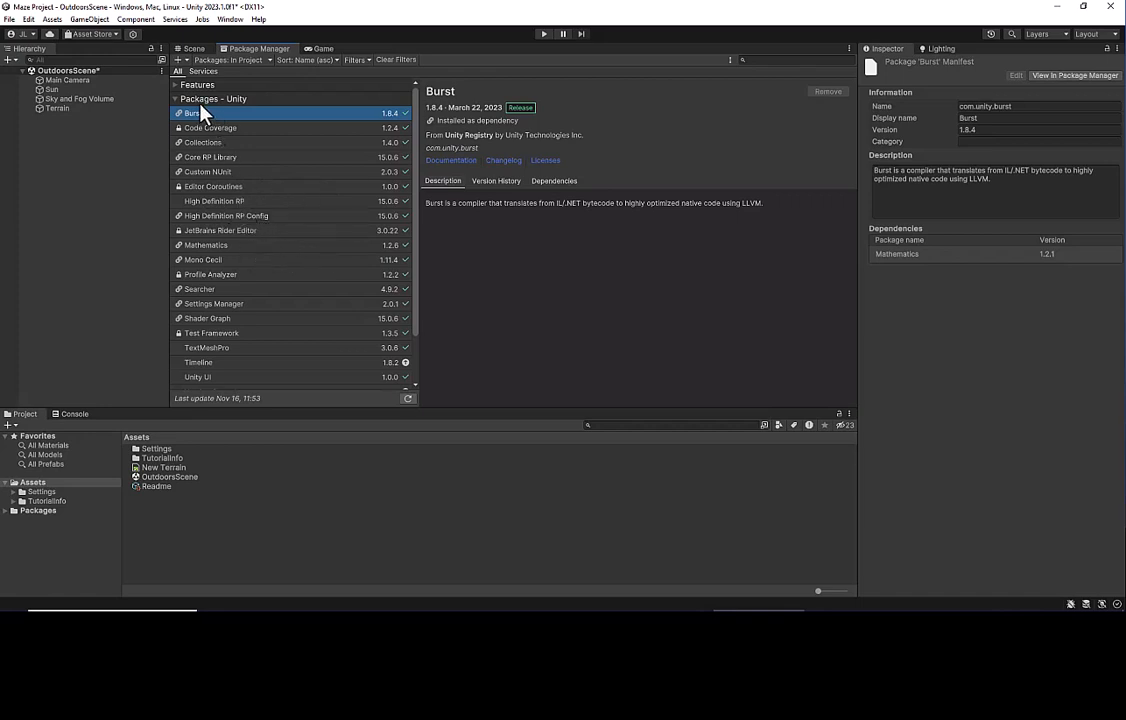
# Browse the Unity Registry packages, examining the packages included in the 3D World Building and Mobile feature sets
pyautogui.click(240, 61)
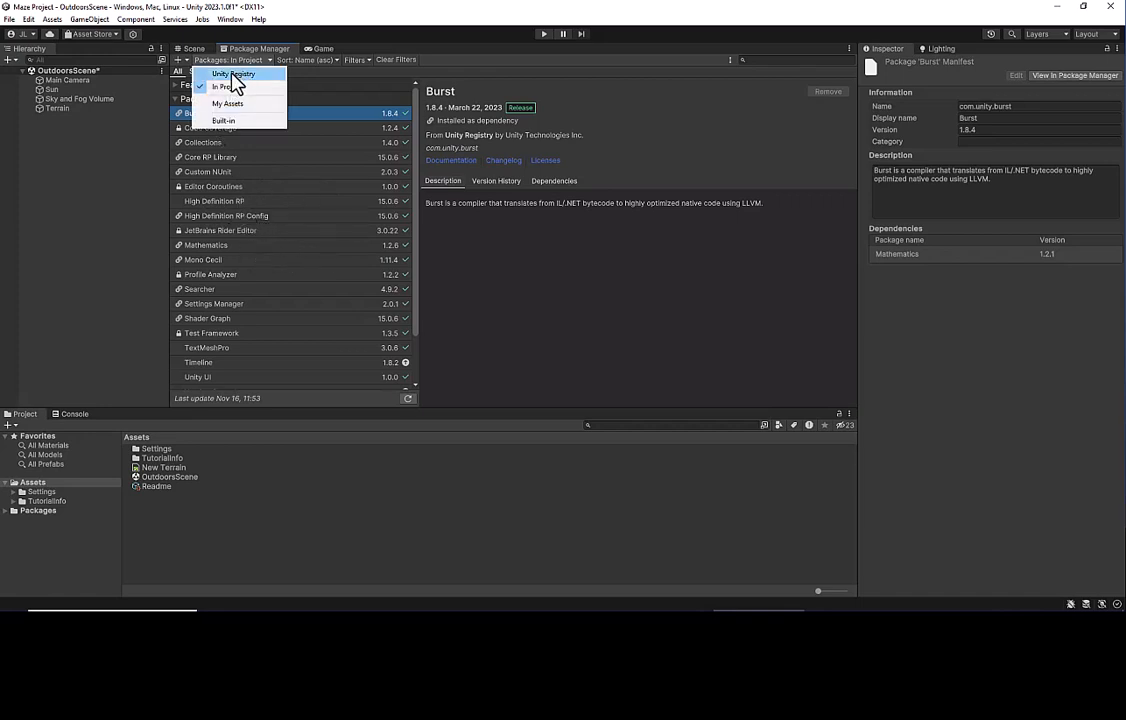
pyautogui.click(236, 74)
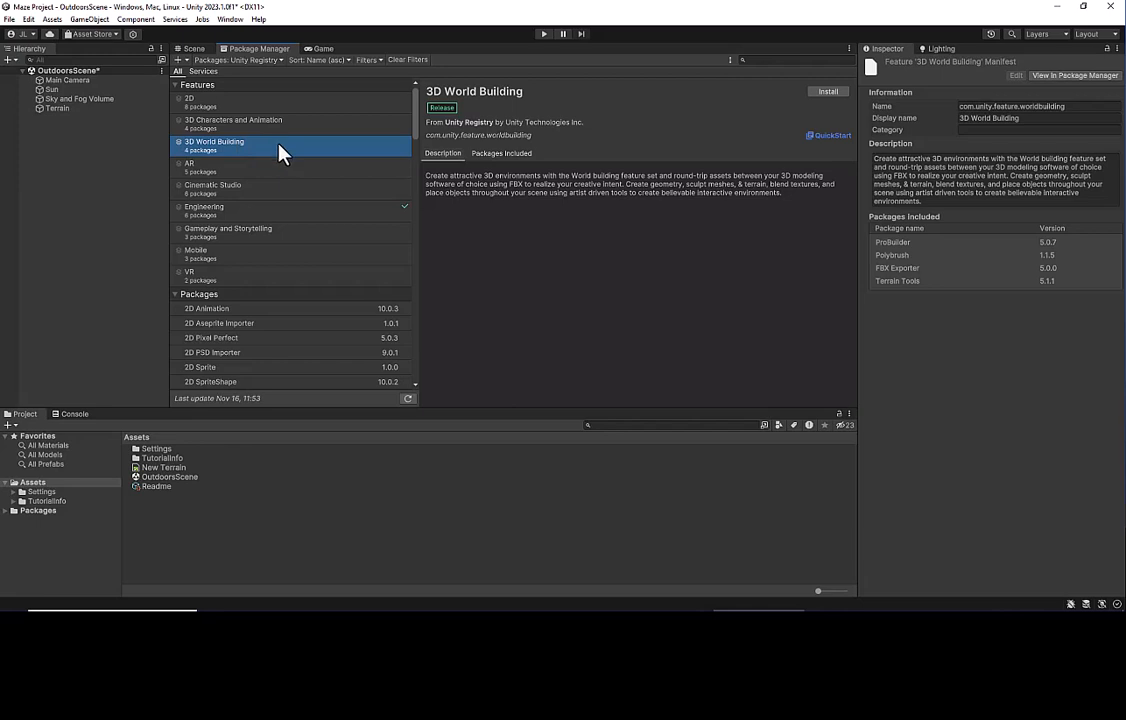
pyautogui.click(518, 158)
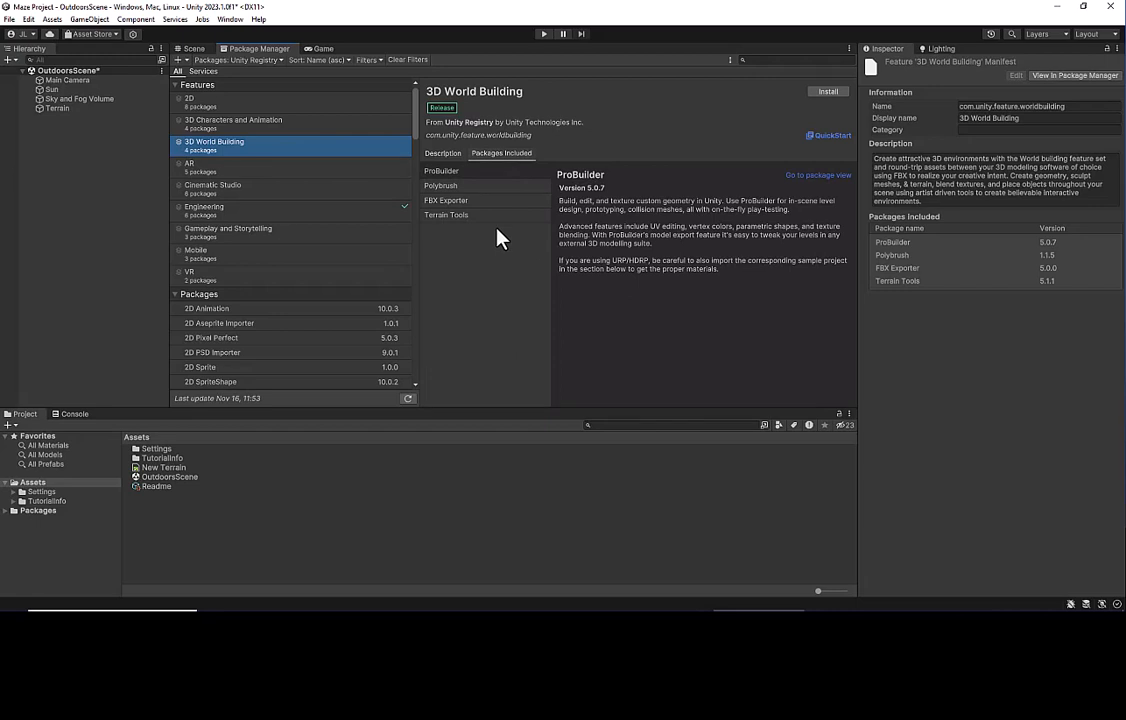
pyautogui.click(256, 256)
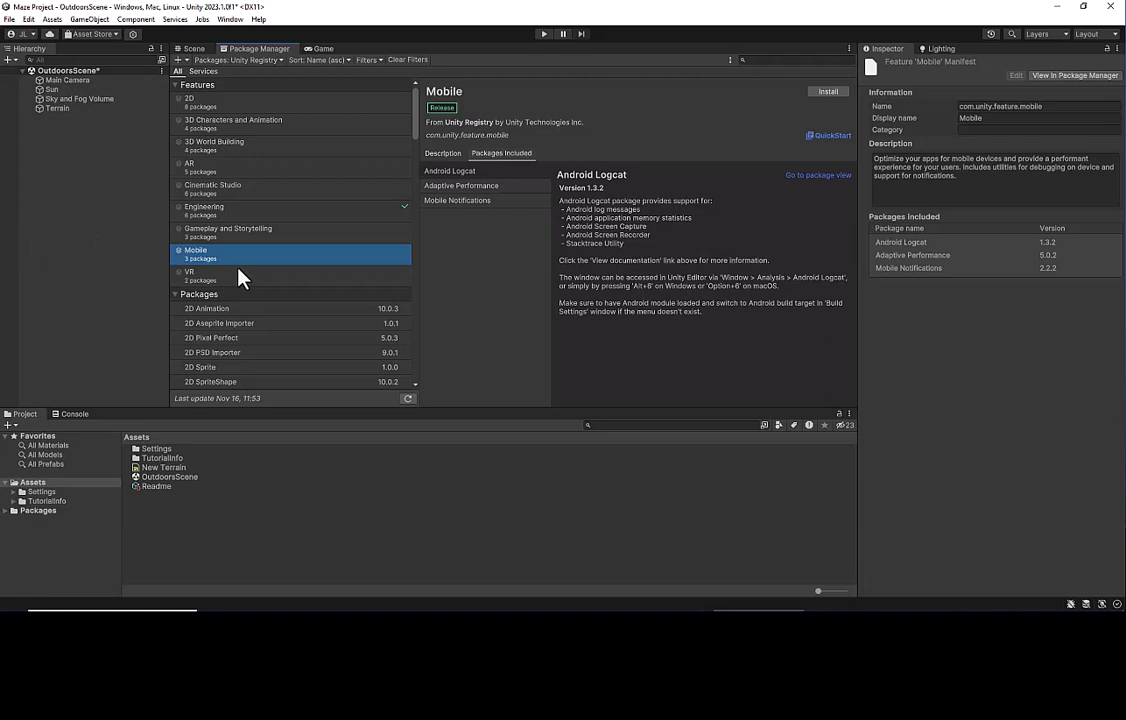
pyautogui.scroll(-3, 237, 275)
pyautogui.scroll(-1, 237, 275)
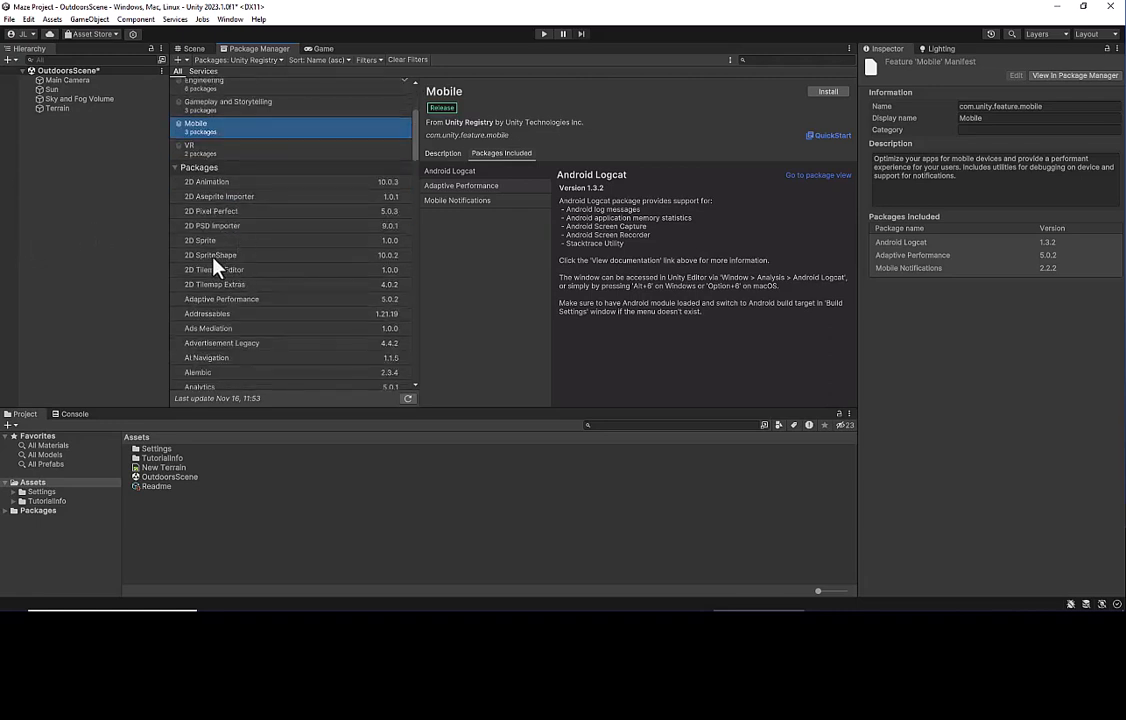
pyautogui.scroll(-12, 231, 219)
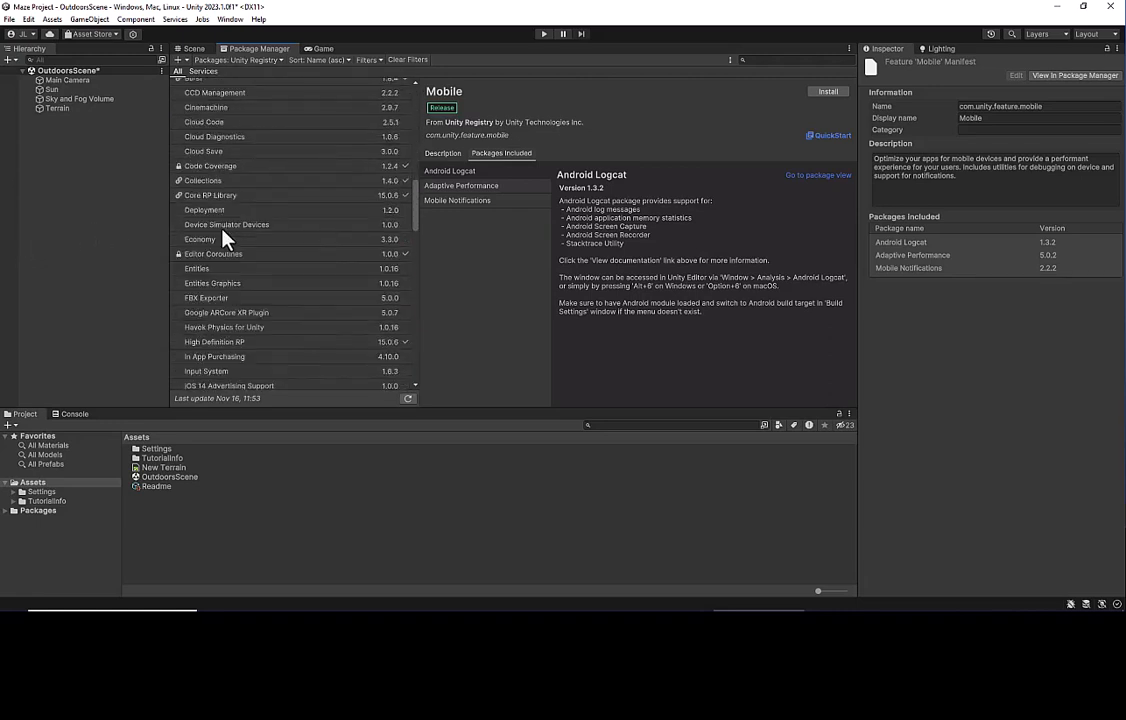
pyautogui.scroll(11, 244, 236)
pyautogui.scroll(5, 238, 225)
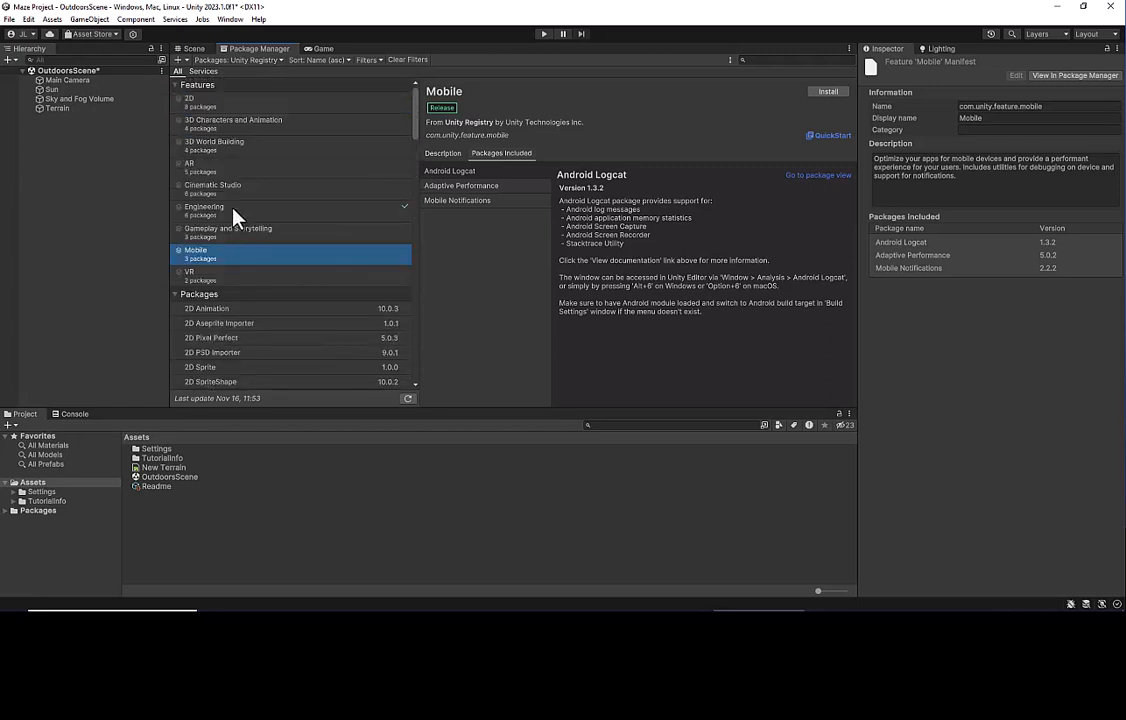
# Compare the My Assets and Built-in package lists, finishing on My Assets
pyautogui.click(263, 62)
pyautogui.click(250, 101)
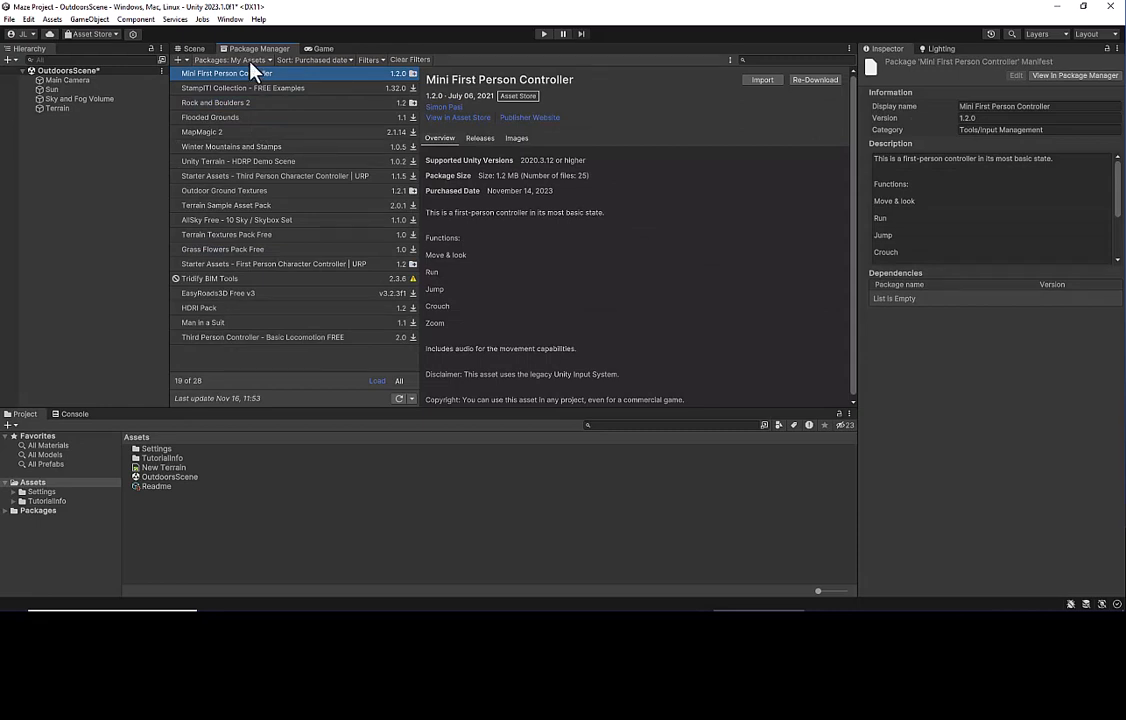
pyautogui.click(232, 60)
pyautogui.click(236, 121)
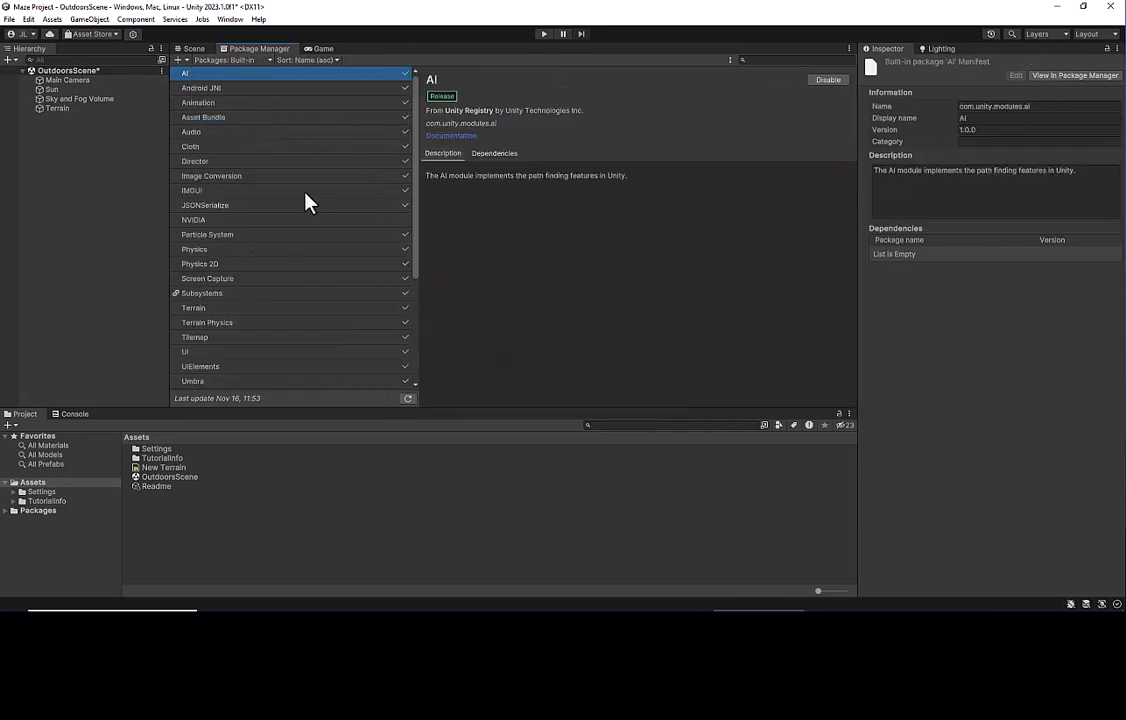
pyautogui.click(250, 60)
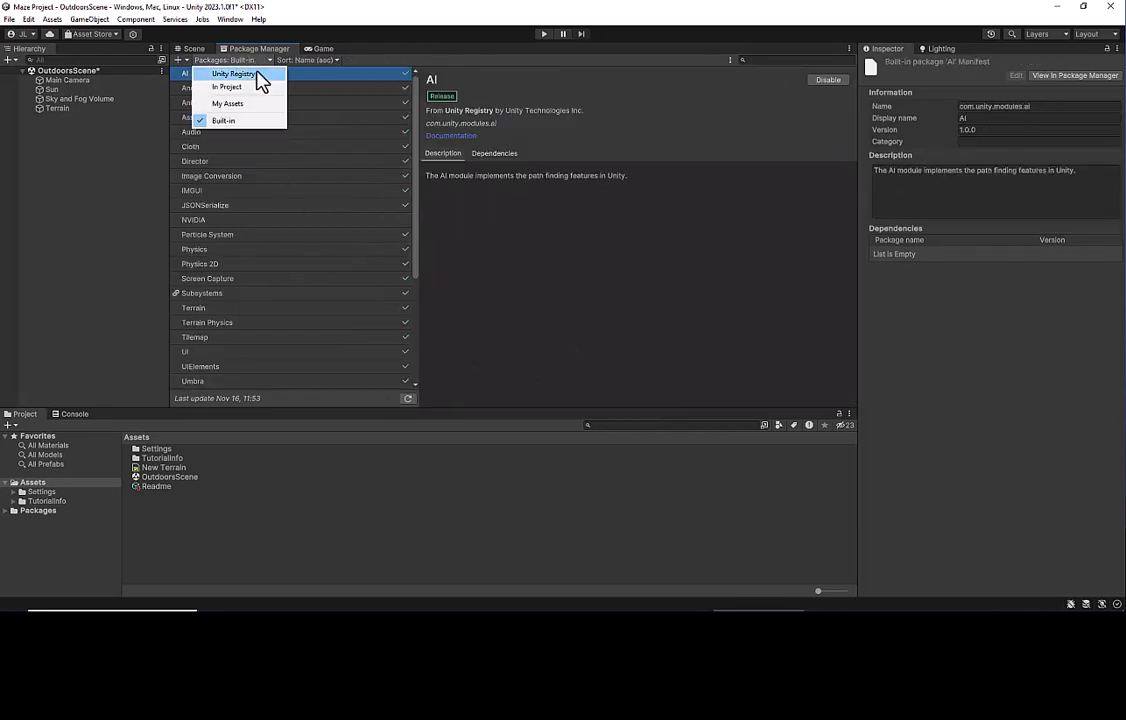
pyautogui.click(228, 104)
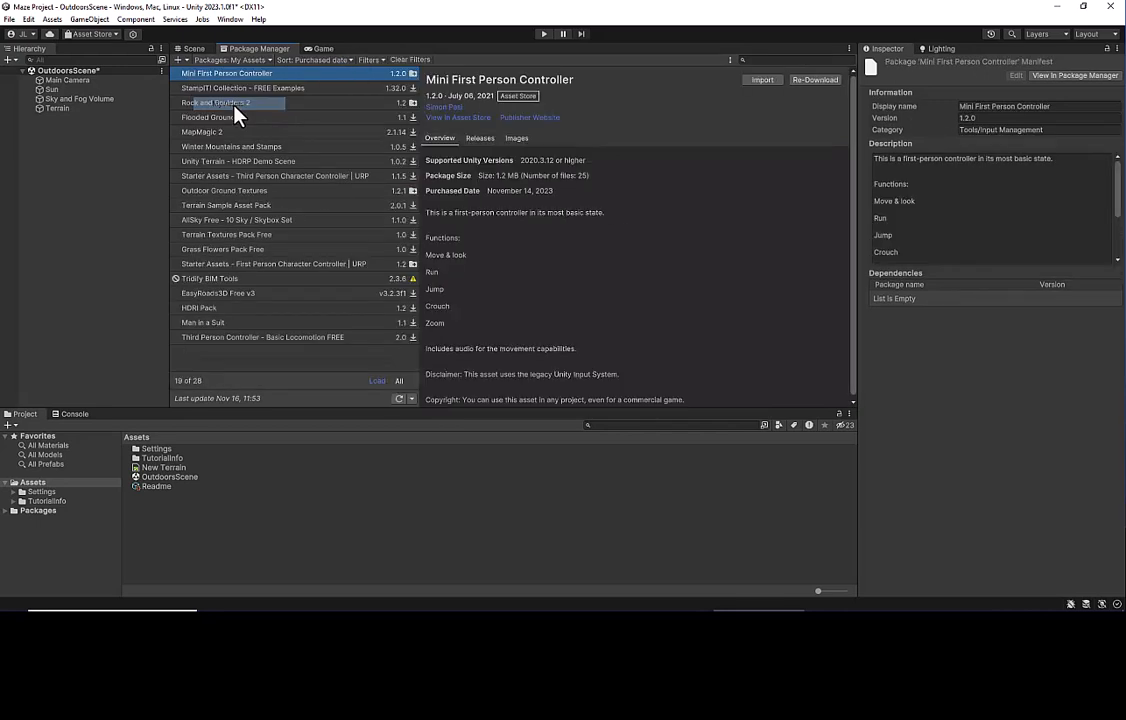
# Switch from the editor to the Unity Asset Store website and look over its asset categories
pyautogui.click(230, 19)
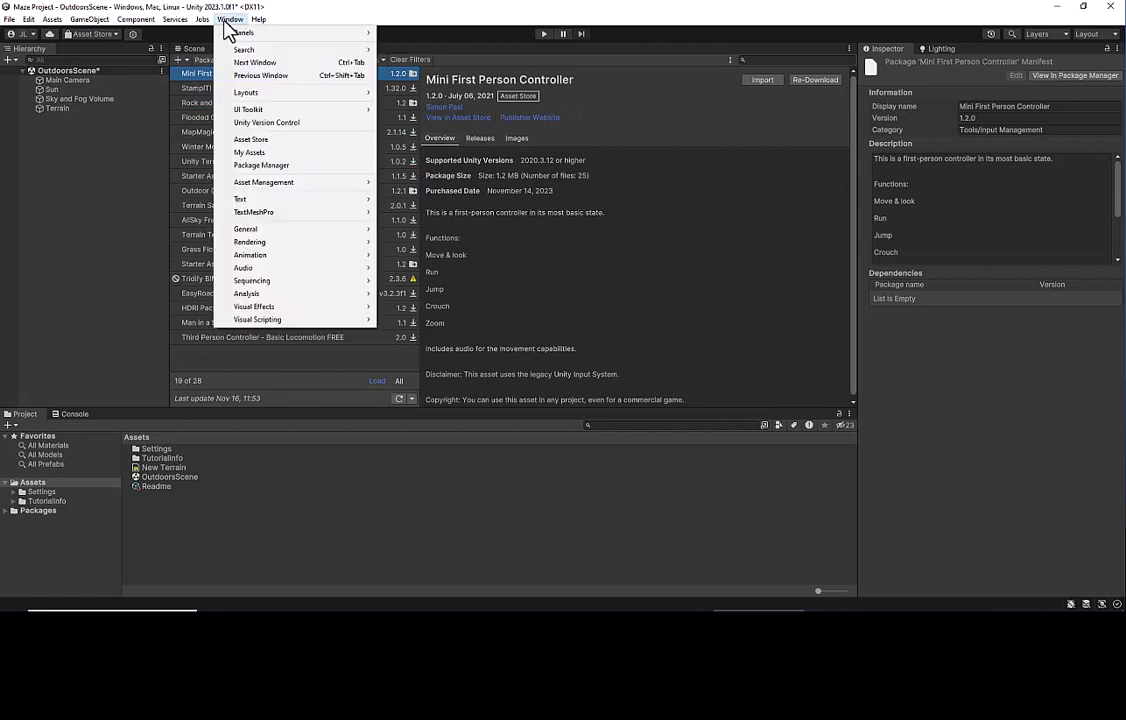
pyautogui.click(249, 143)
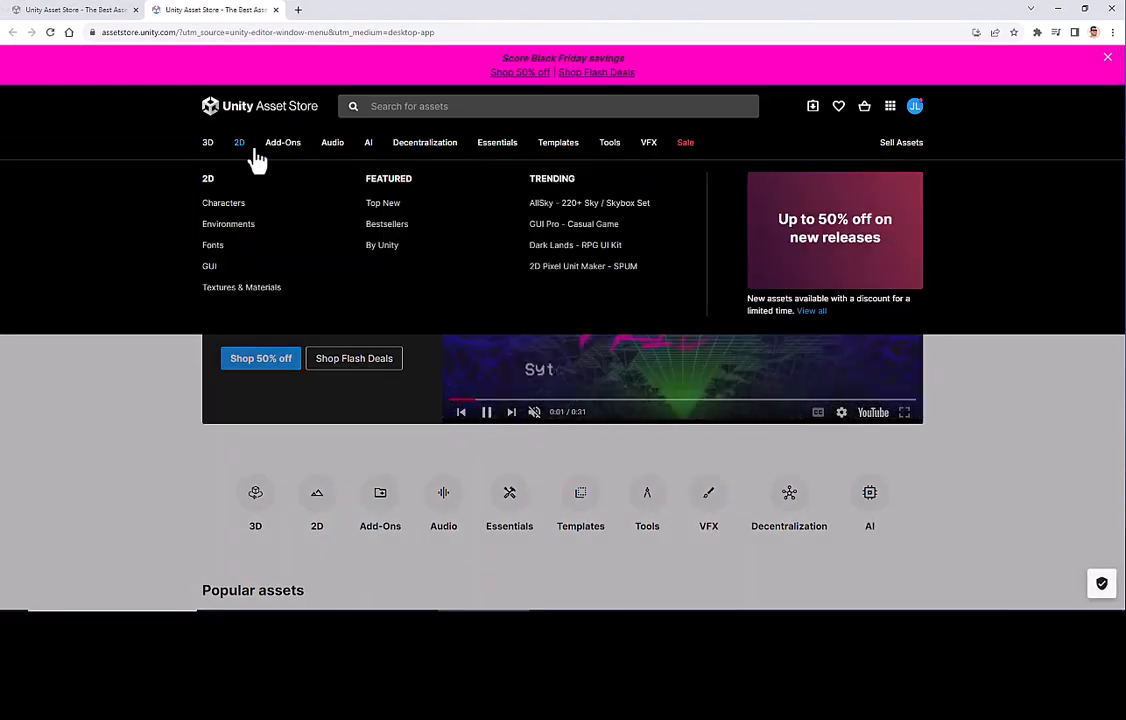
pyautogui.moveTo(268, 148)
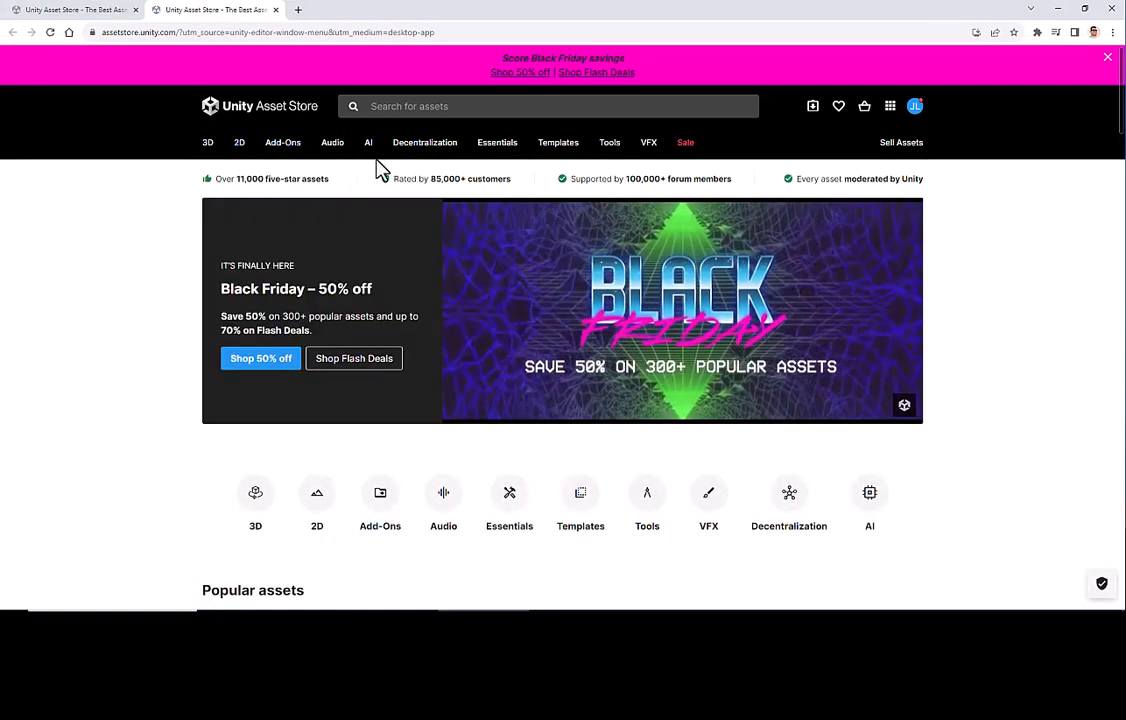
pyautogui.moveTo(370, 148)
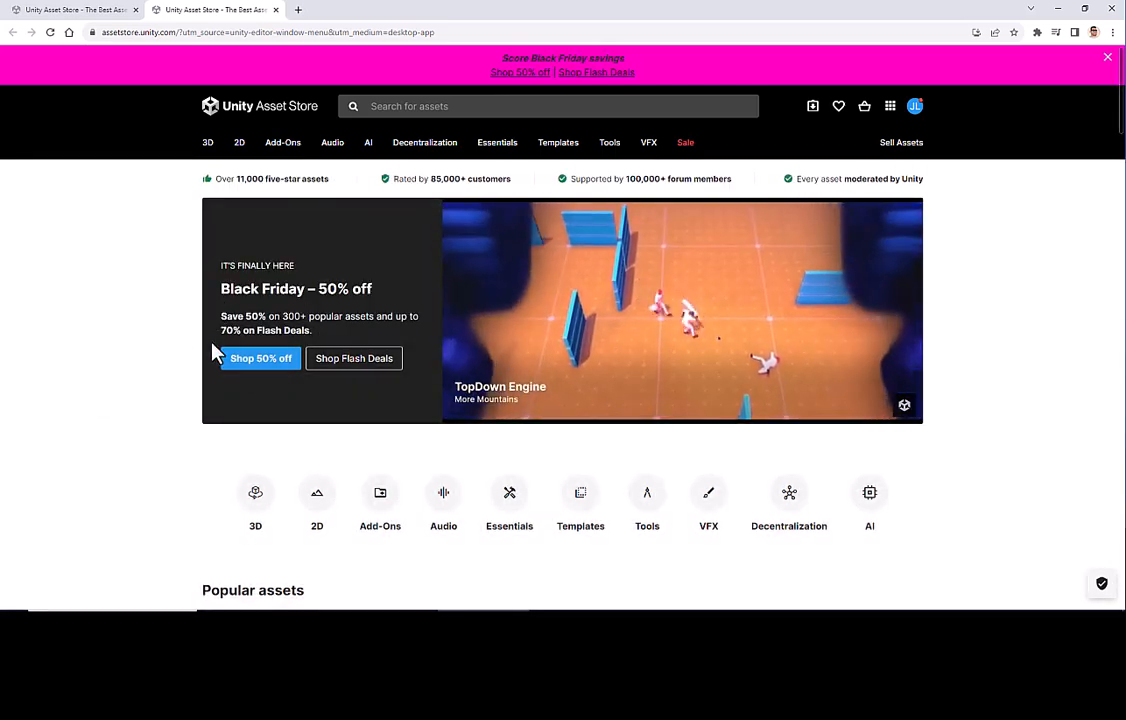
# Show the top free popular assets on the store's home page and browse their full listing
pyautogui.scroll(-1, 245, 415)
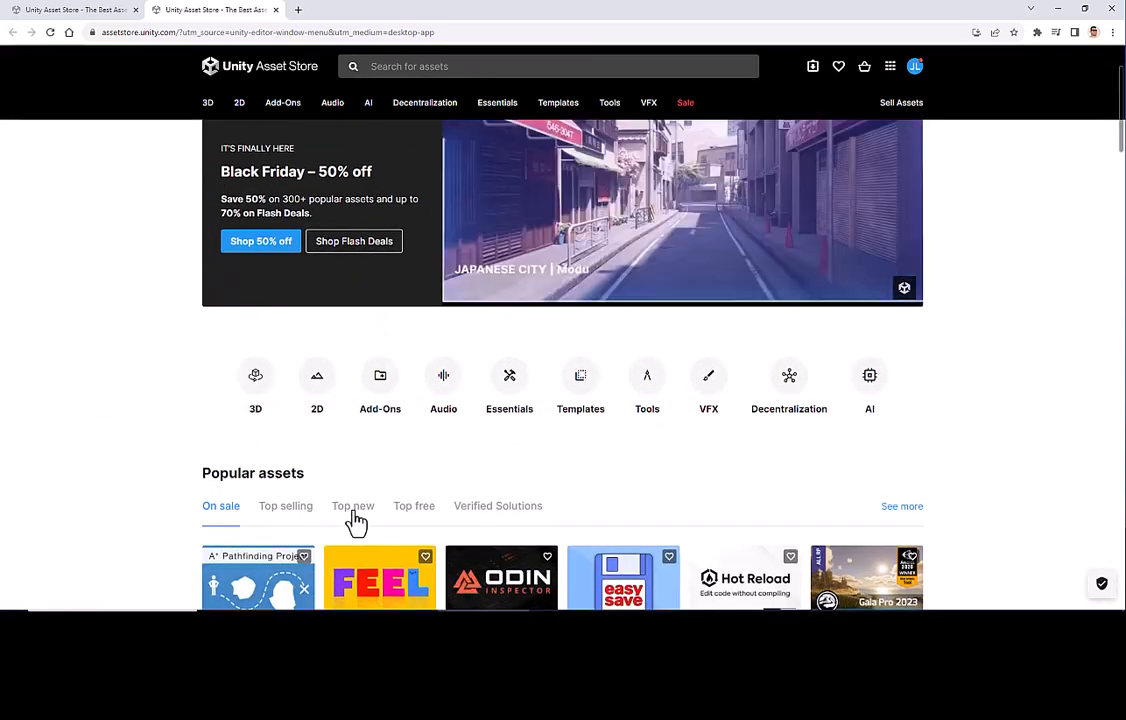
pyautogui.click(417, 516)
pyautogui.scroll(-1, 420, 513)
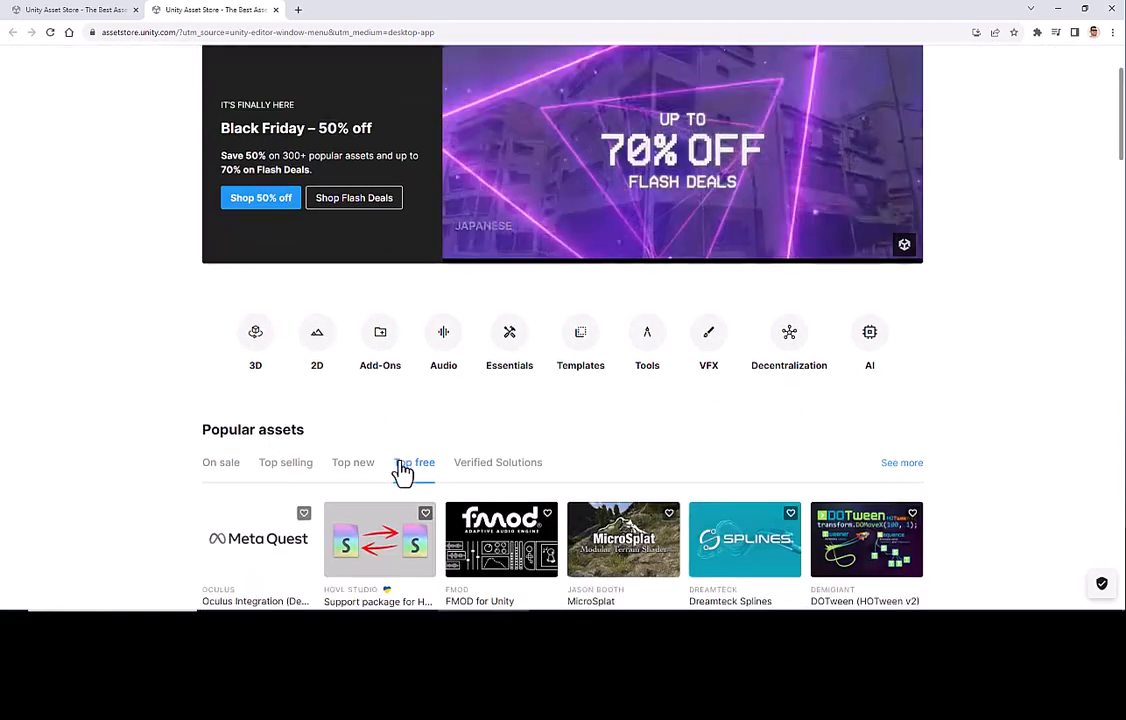
pyautogui.scroll(-2, 395, 450)
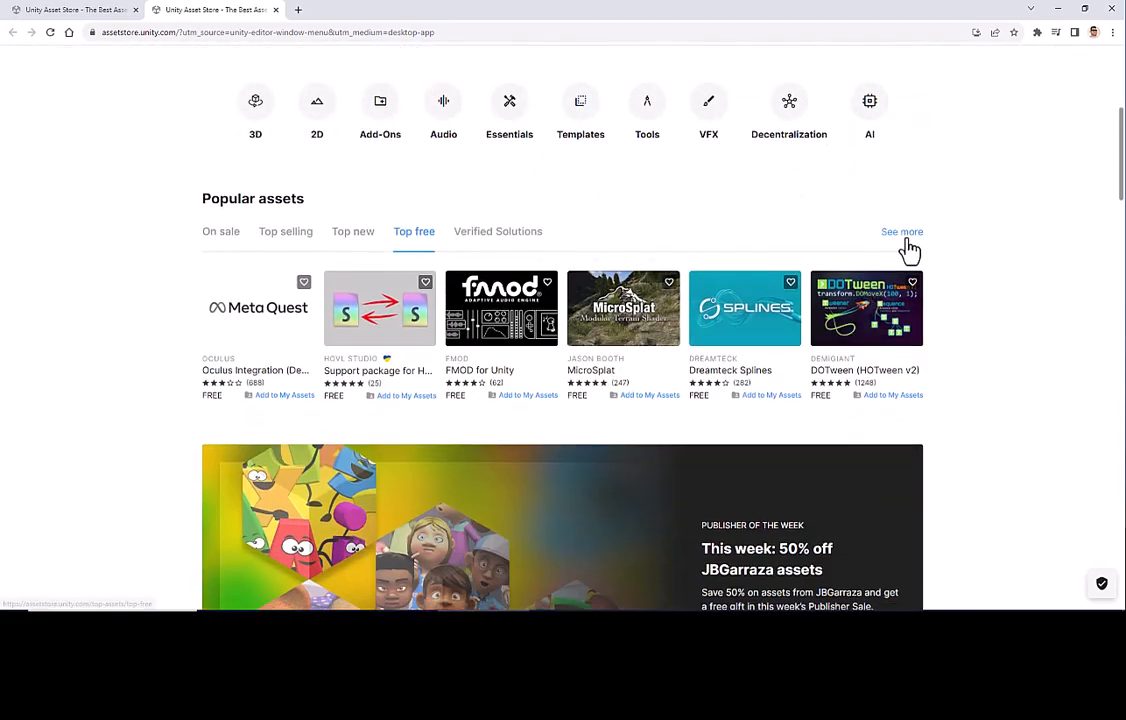
pyautogui.scroll(-1, 904, 242)
pyautogui.click(898, 185)
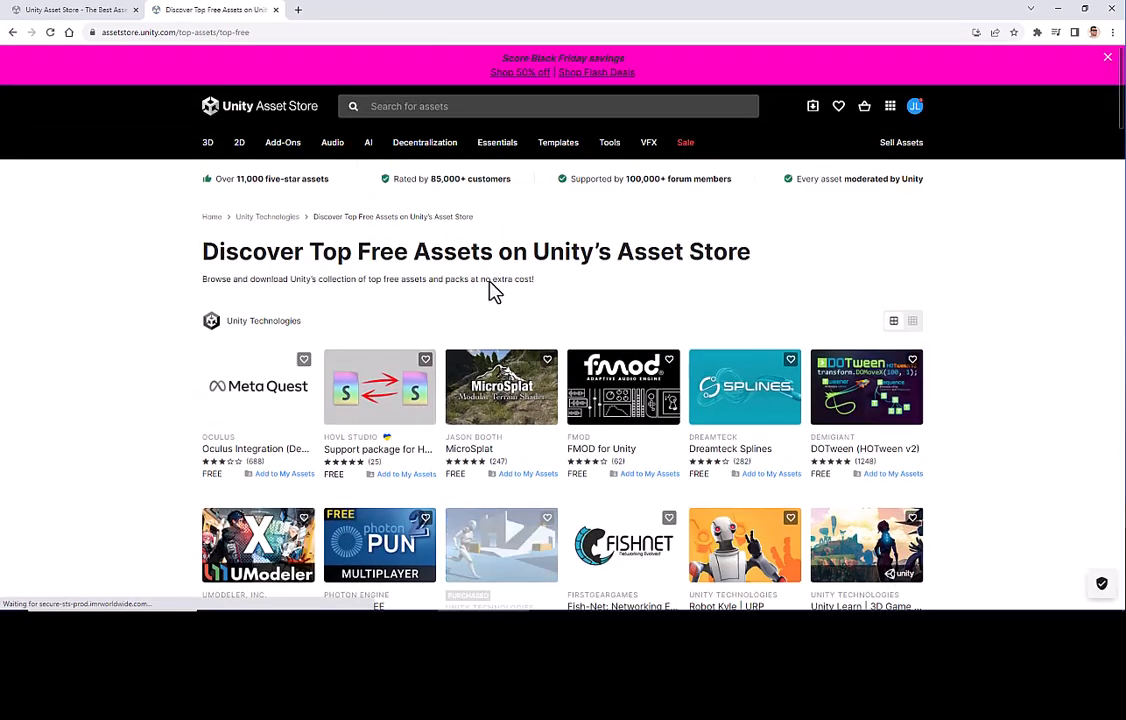
pyautogui.scroll(-1, 500, 280)
pyautogui.scroll(-1, 507, 270)
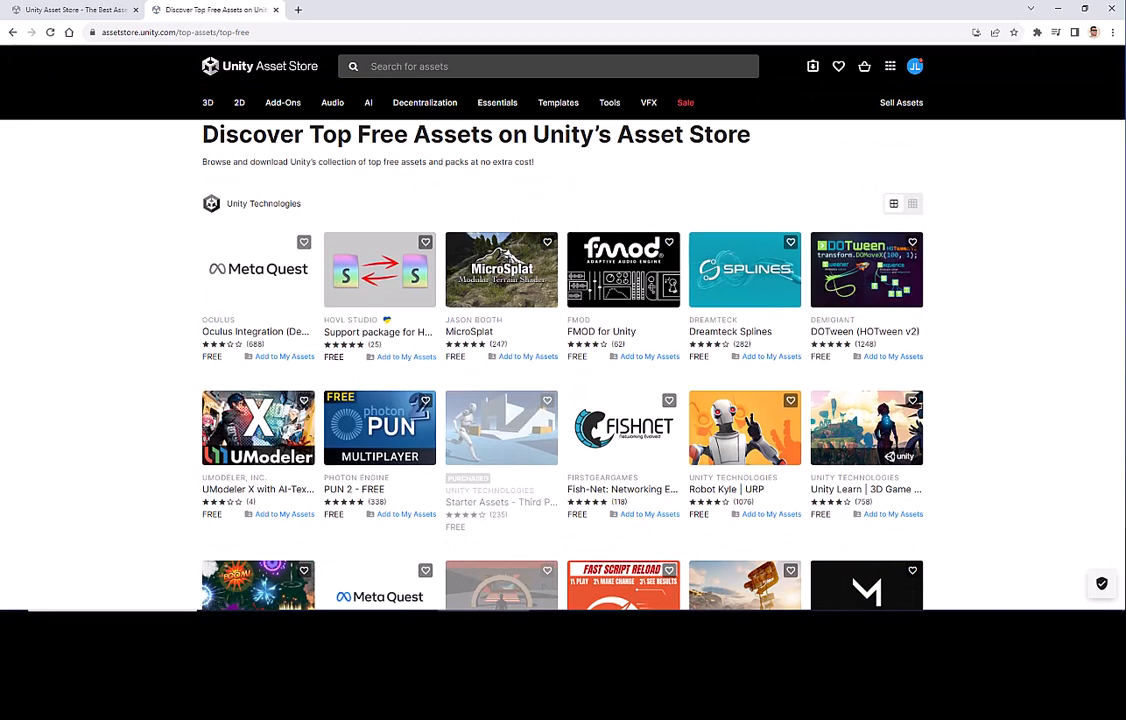
# Return to the store's home page, search for "mini" and open the Mini First Person Controller asset page
pyautogui.hotkey('alt', 'Left')
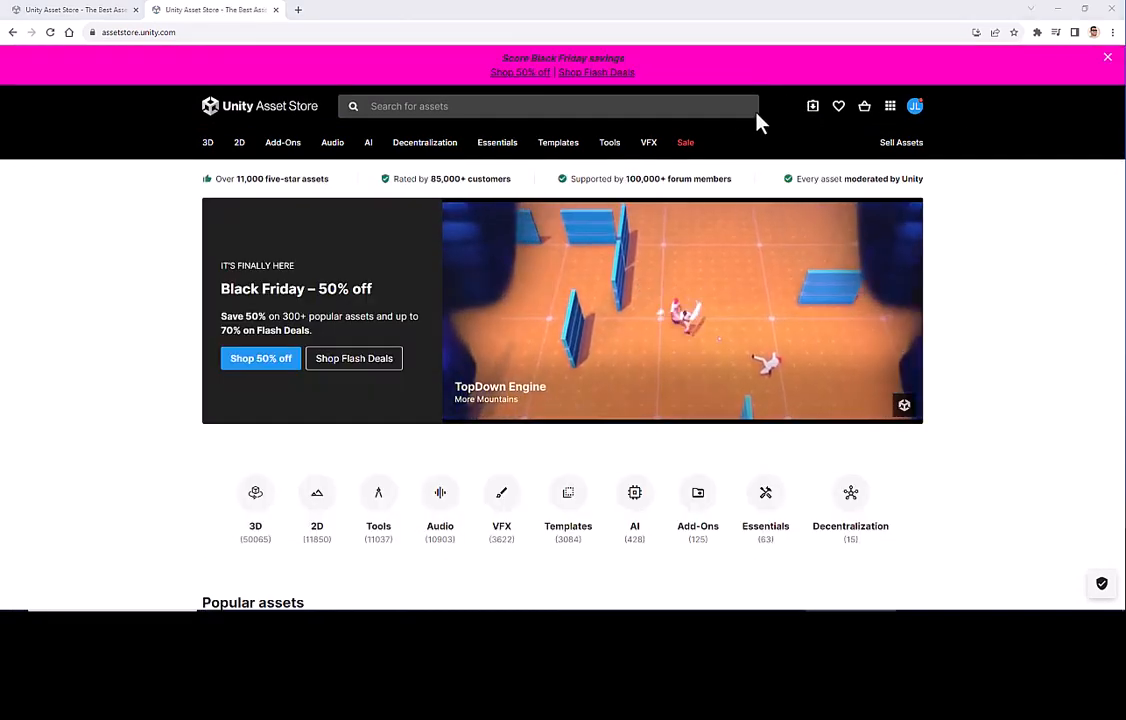
pyautogui.click(495, 104)
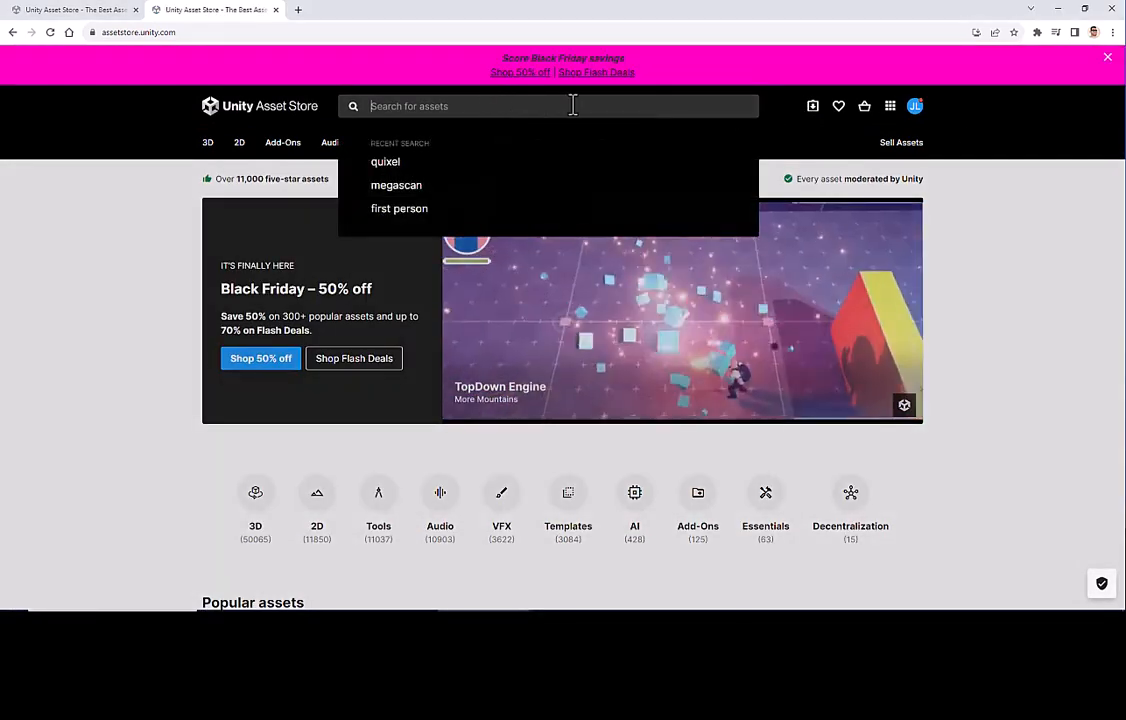
pyautogui.write('mini')
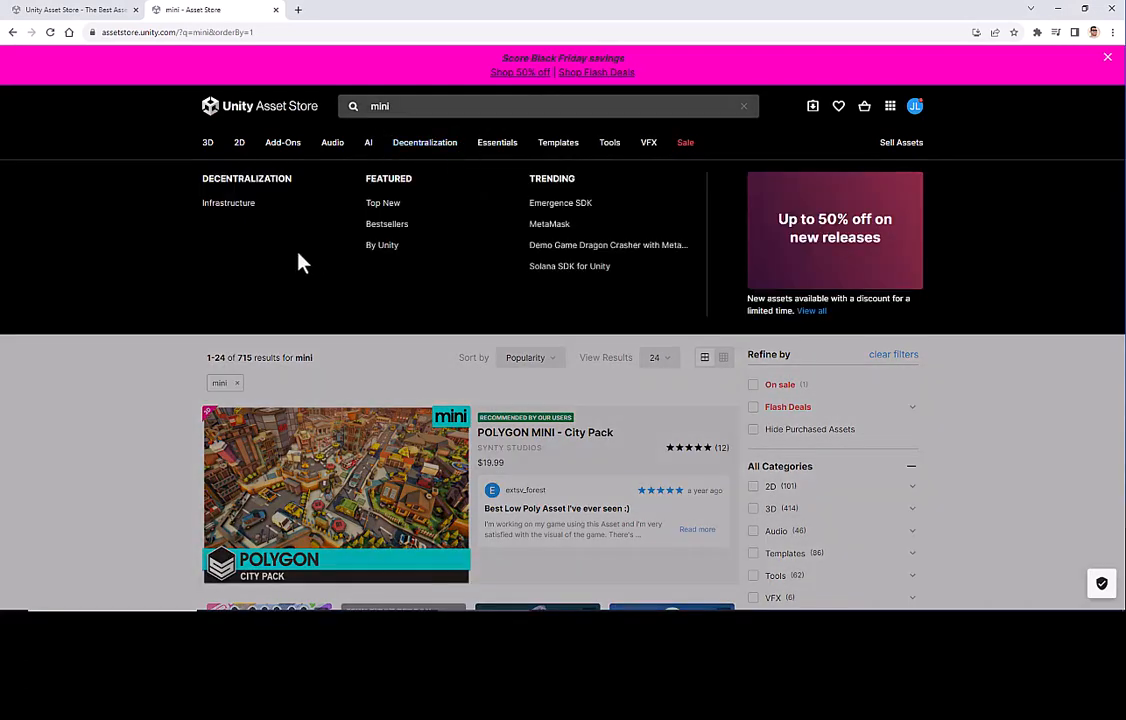
pyautogui.scroll(-3, 150, 362)
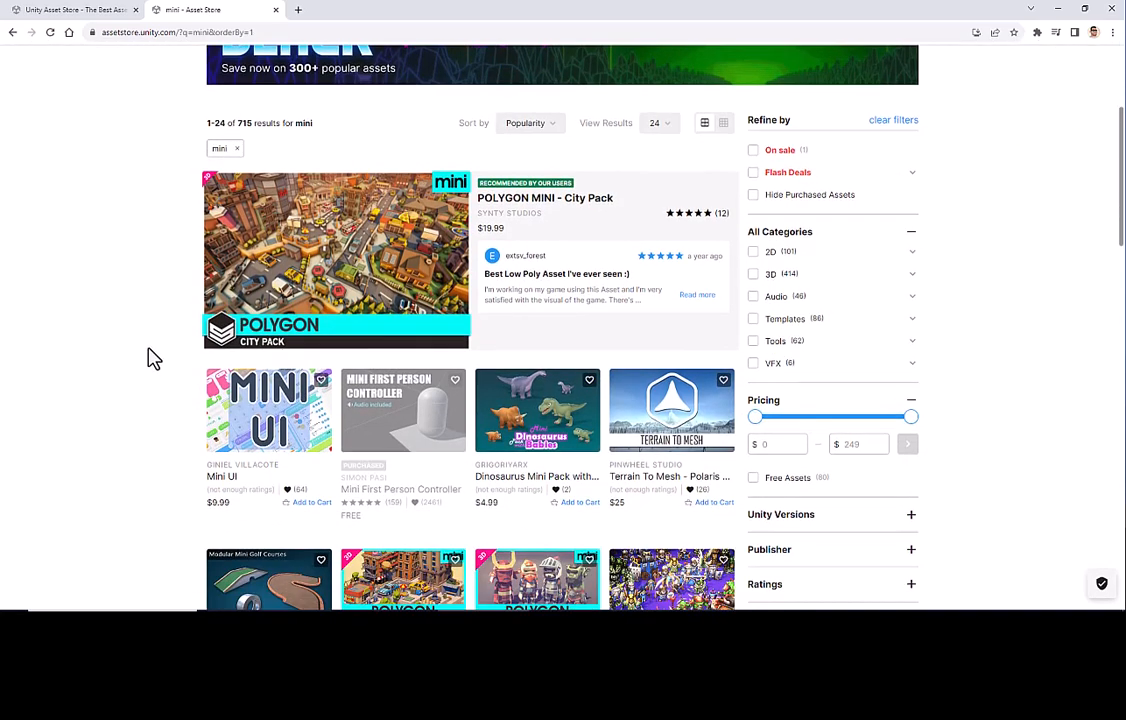
pyautogui.scroll(3, 151, 359)
pyautogui.scroll(-3, 213, 252)
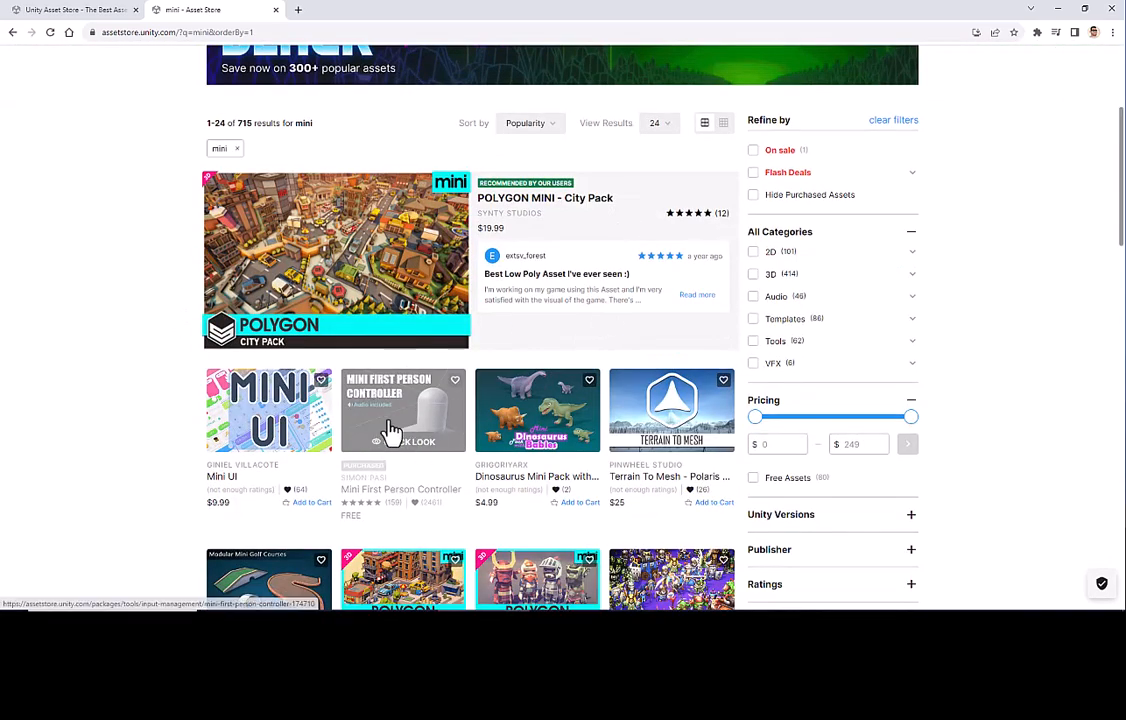
pyautogui.click(390, 430)
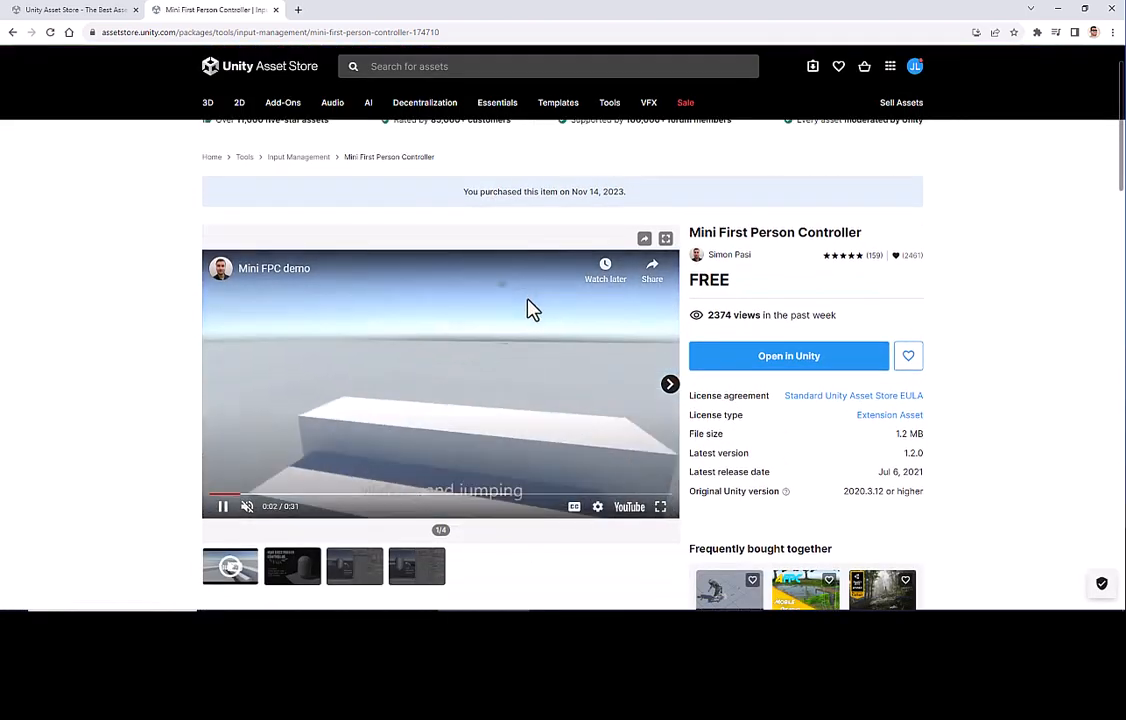
# Review the Mini First Person Controller's Open in Unity option, view the Advanced First Person Controller - AFPC page and return
pyautogui.scroll(-1, 530, 310)
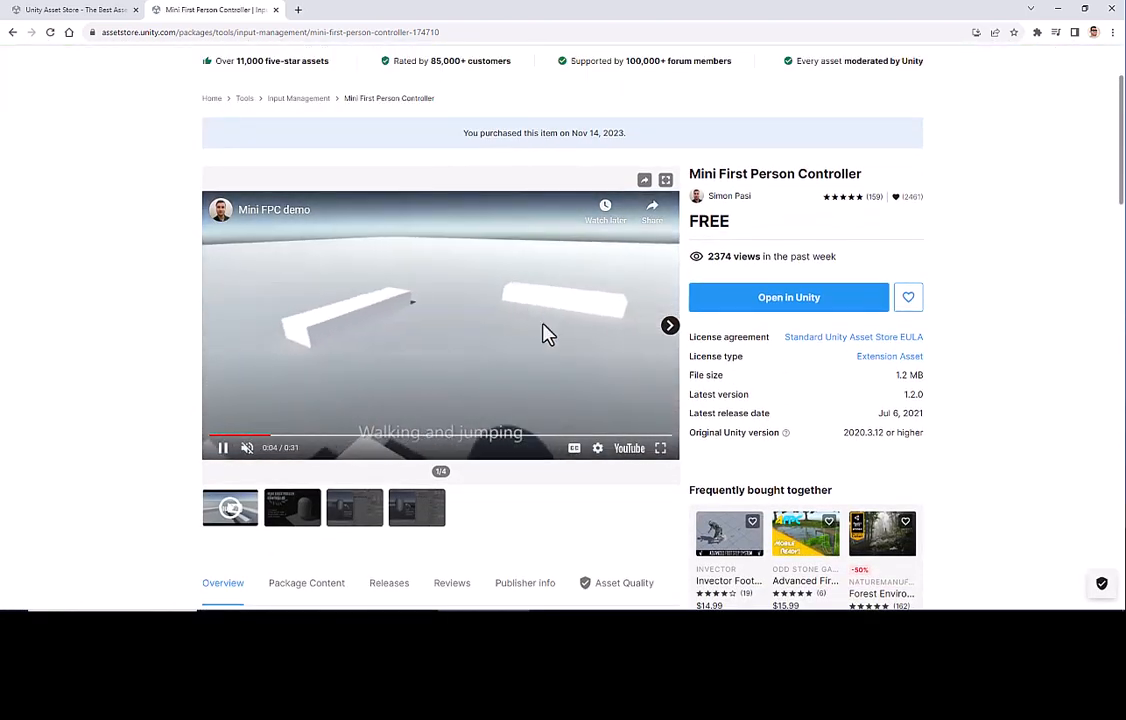
pyautogui.click(800, 299)
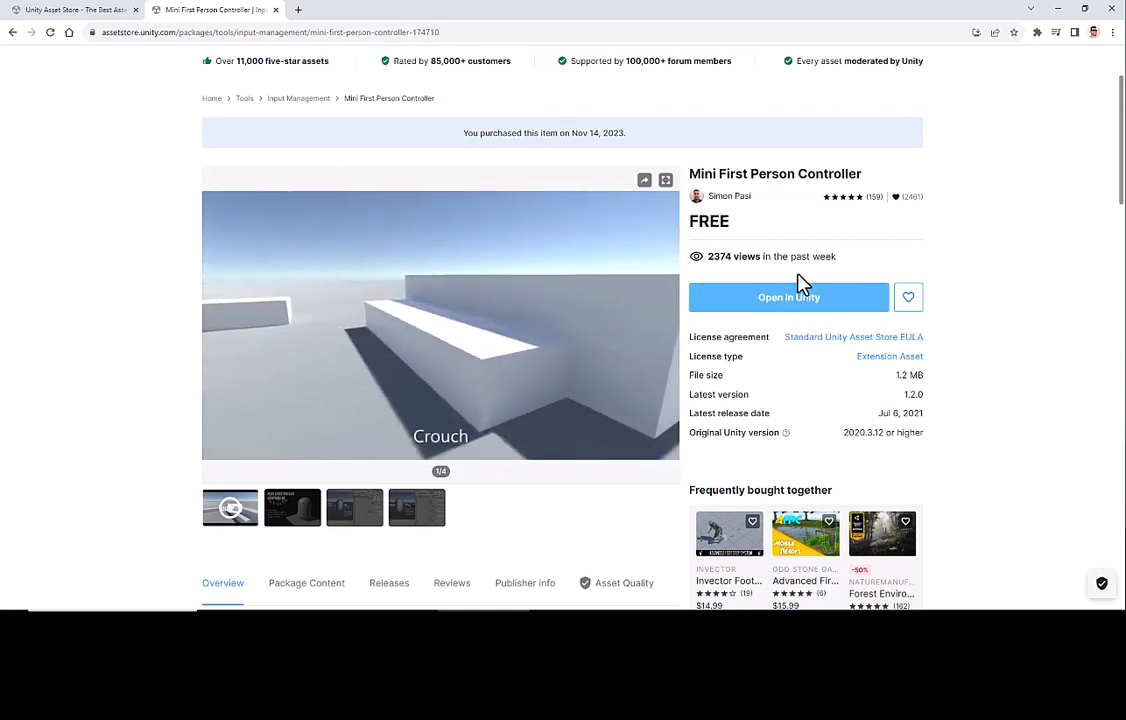
pyautogui.click(785, 305)
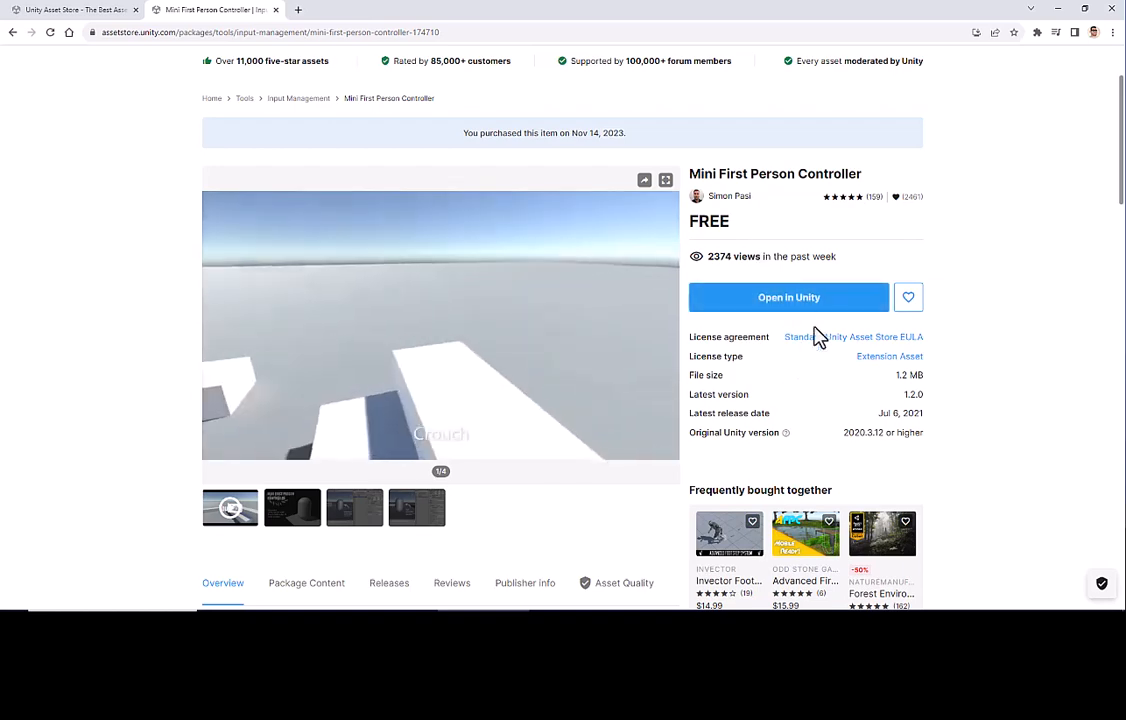
pyautogui.click(800, 540)
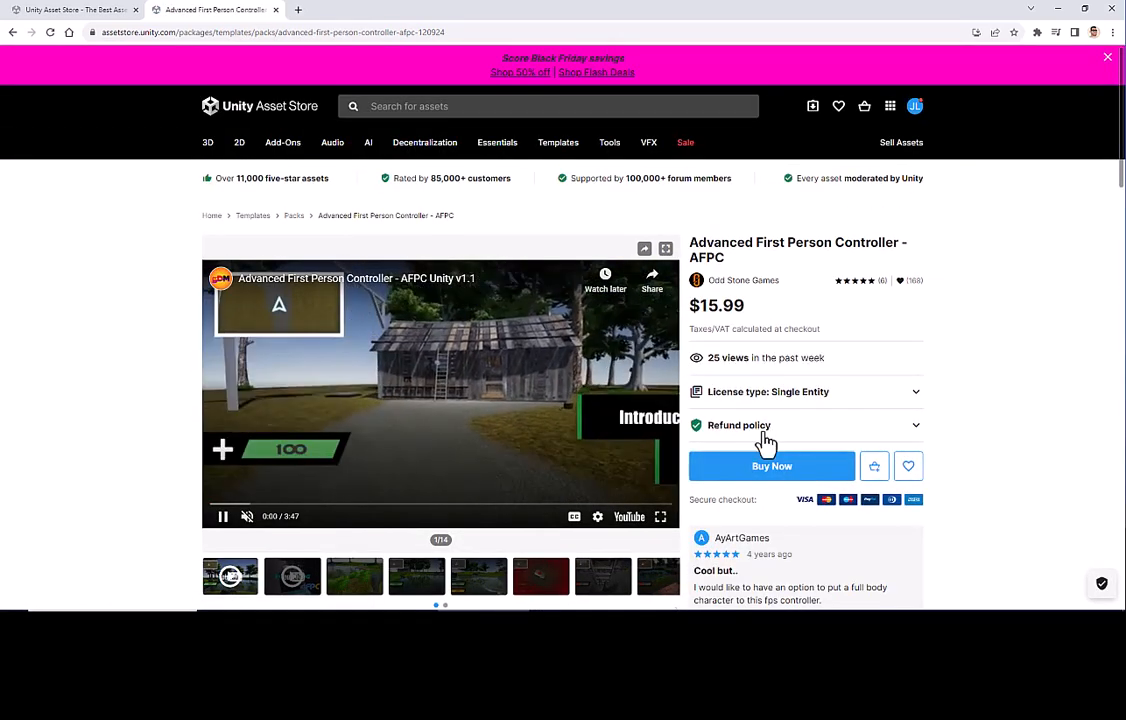
pyautogui.click(14, 32)
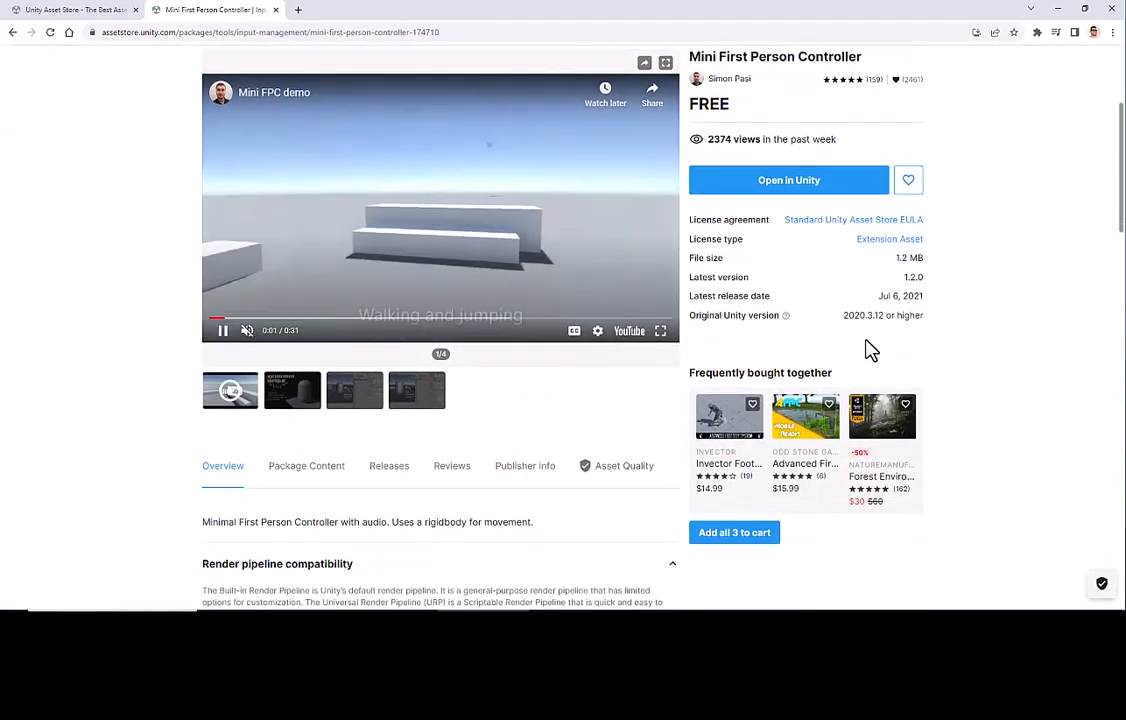
# Search the Asset Store for "terrain sample" and look through the matching assets
pyautogui.scroll(-1, 866, 346)
pyautogui.scroll(2, 830, 320)
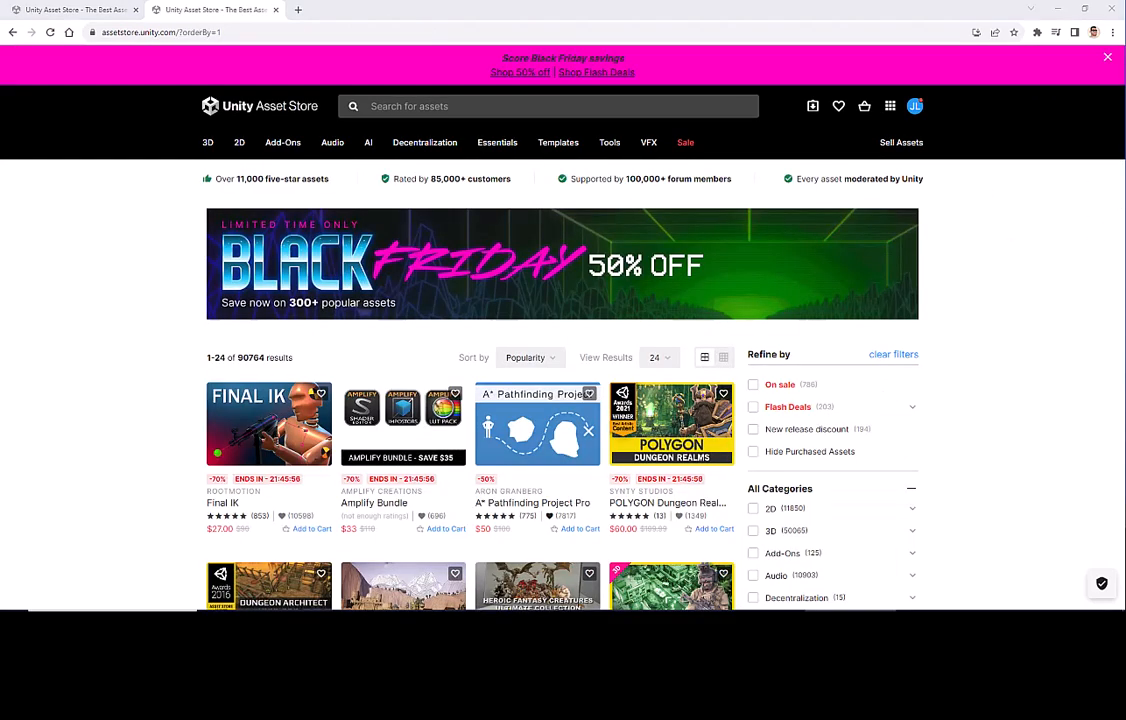
pyautogui.click(403, 106)
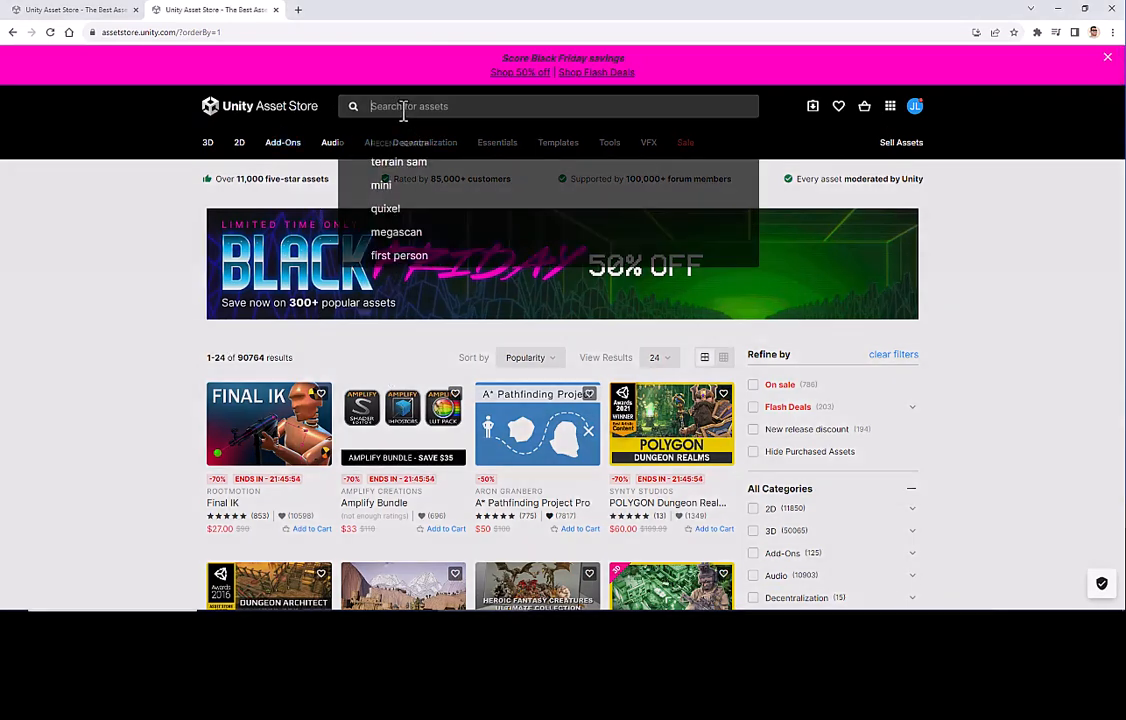
pyautogui.press('Down')
pyautogui.press('Return')
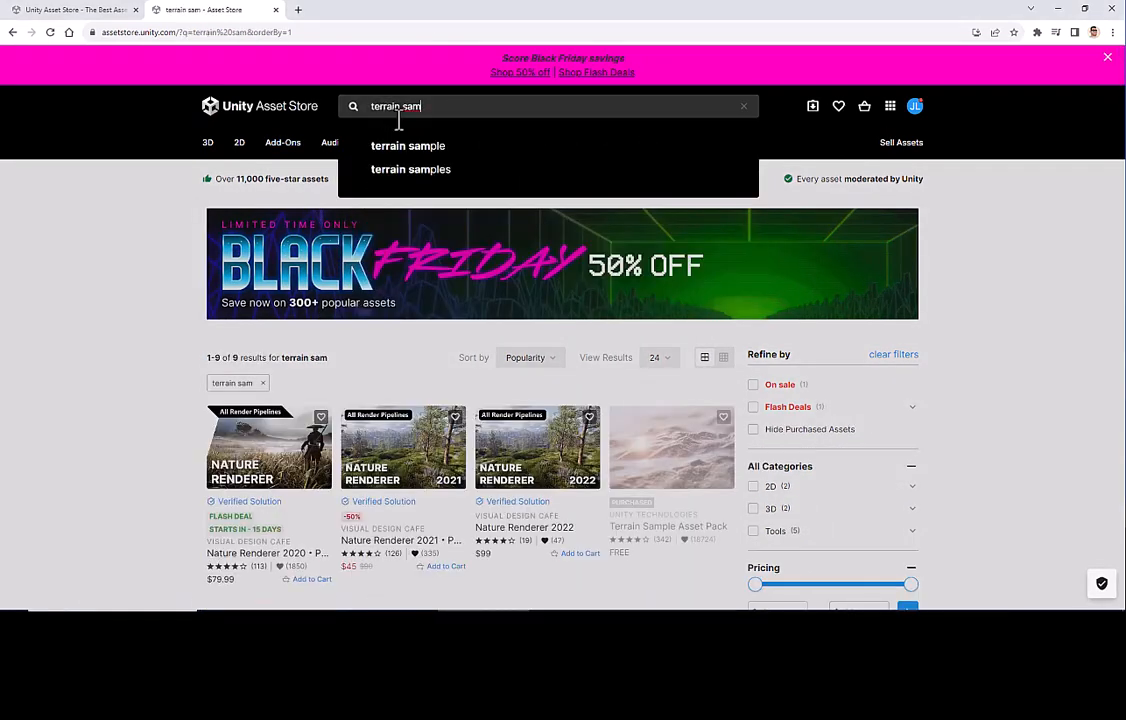
pyautogui.click(425, 148)
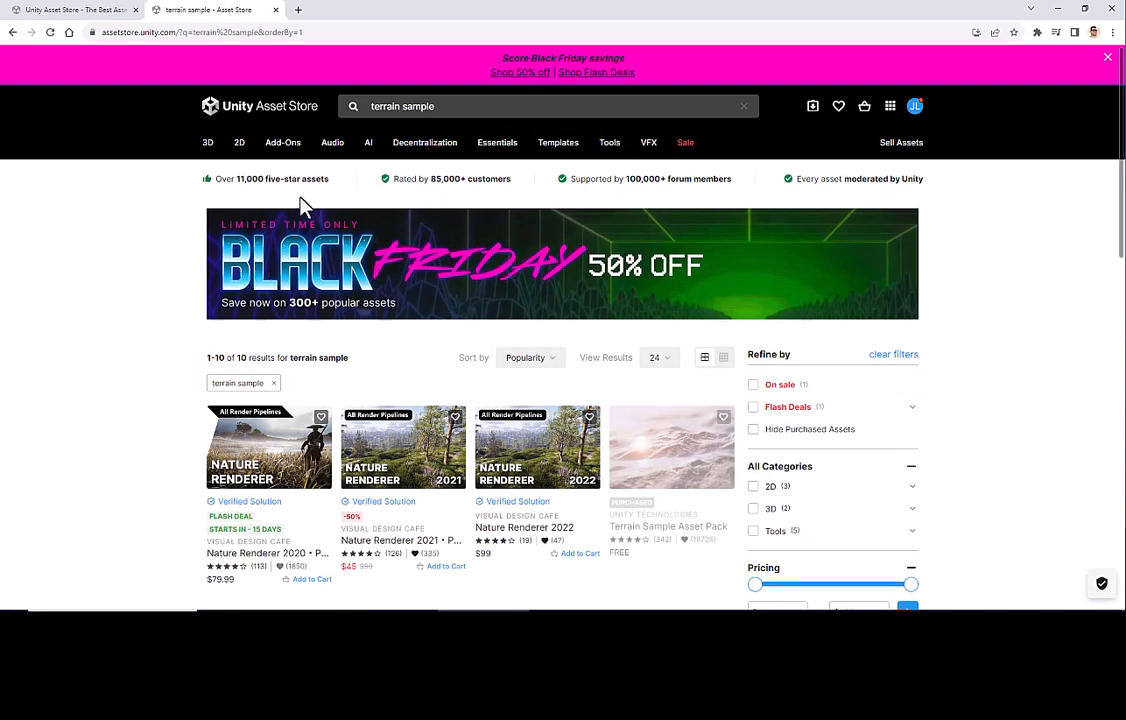
pyautogui.scroll(-2, 305, 207)
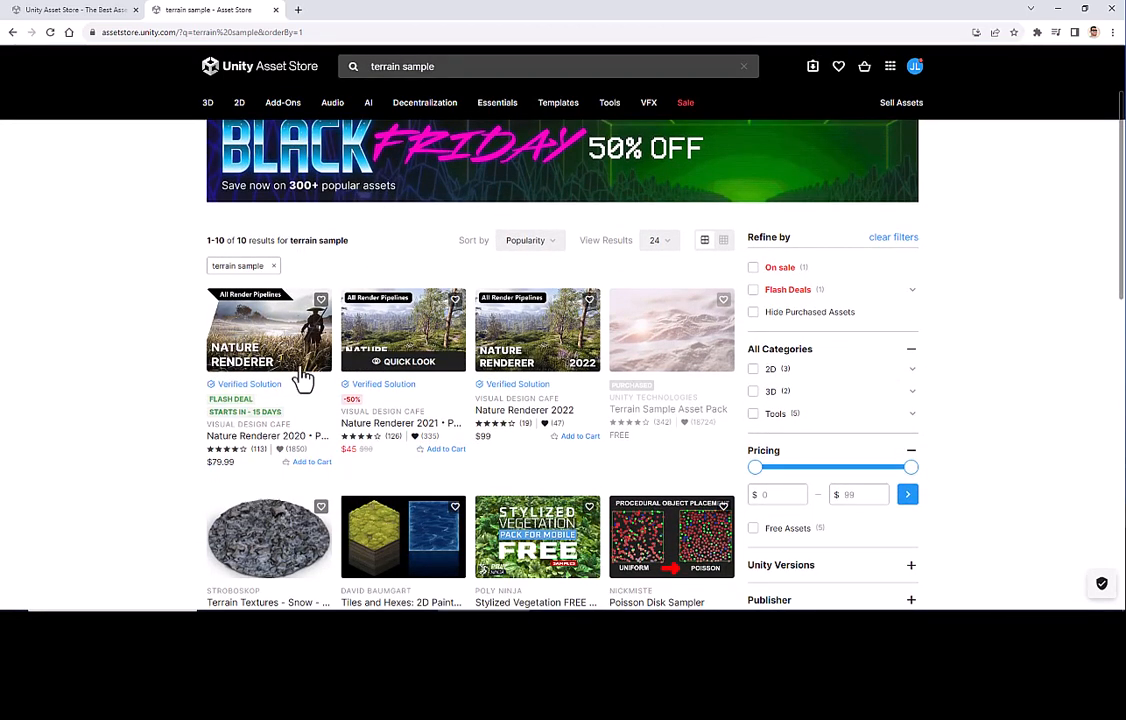
pyautogui.scroll(-1, 364, 432)
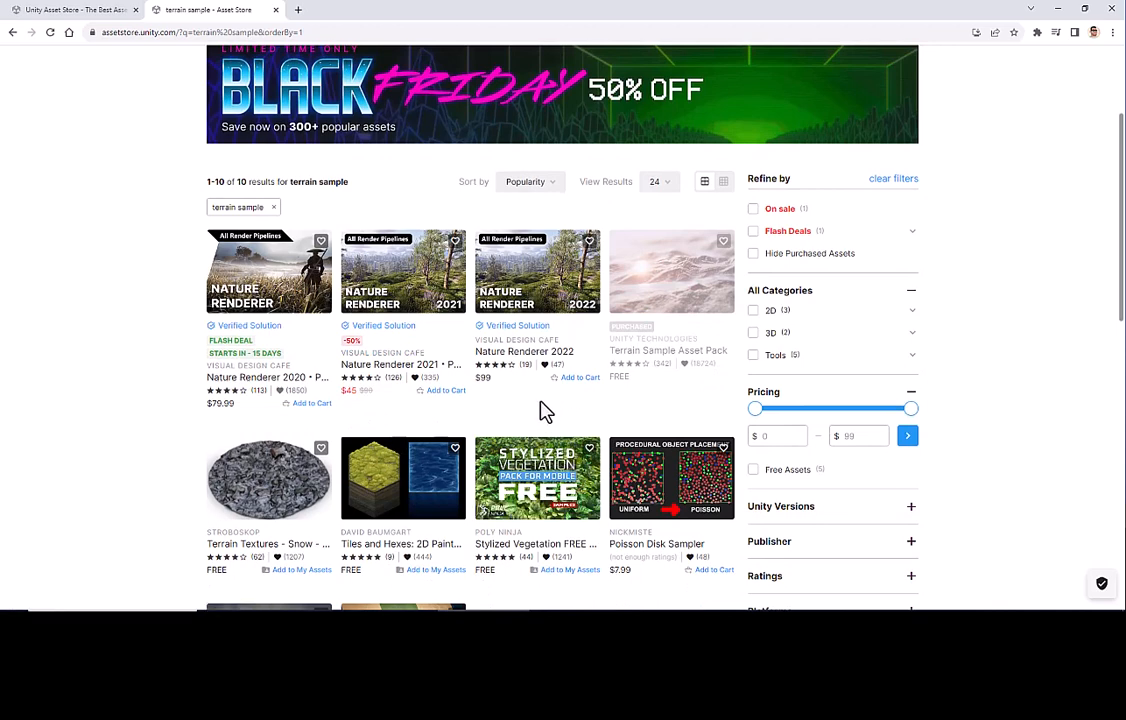
# Limit the terrain sample results to free assets priced $0 - $0 and open the Terrain Sample Asset Pack page
pyautogui.click(909, 434)
pyautogui.moveTo(911, 412); pyautogui.dragTo(752, 408)
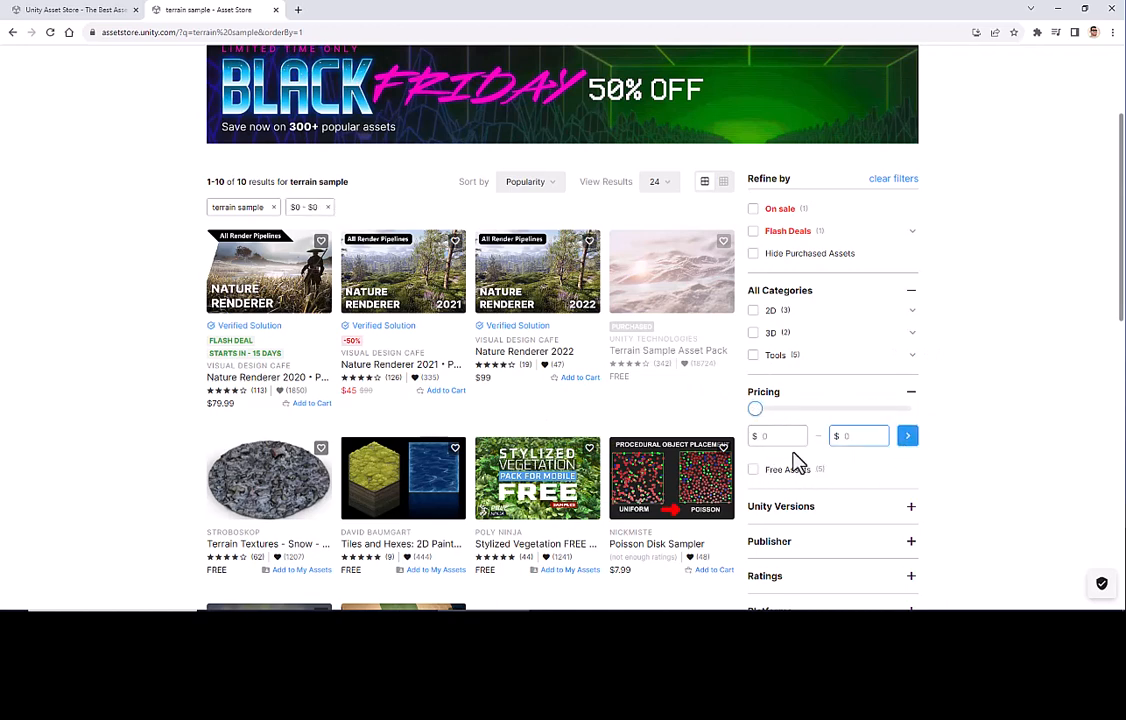
pyautogui.click(780, 470)
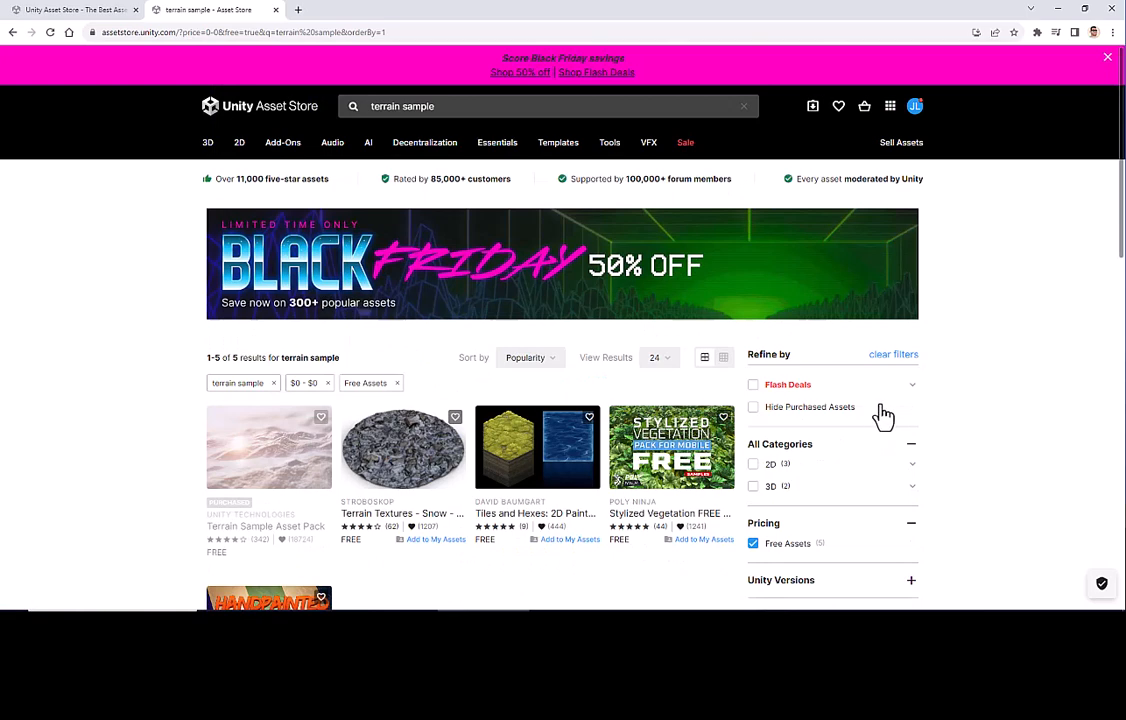
pyautogui.scroll(-2, 790, 390)
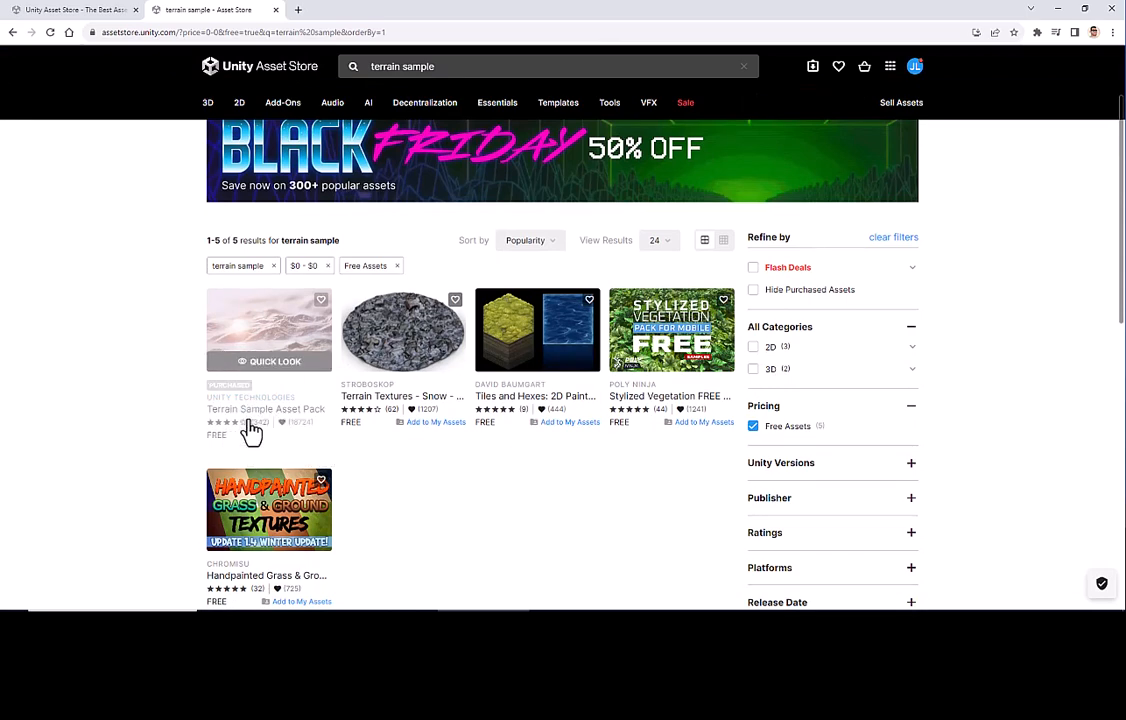
pyautogui.click(227, 337)
pyautogui.scroll(-1, 228, 340)
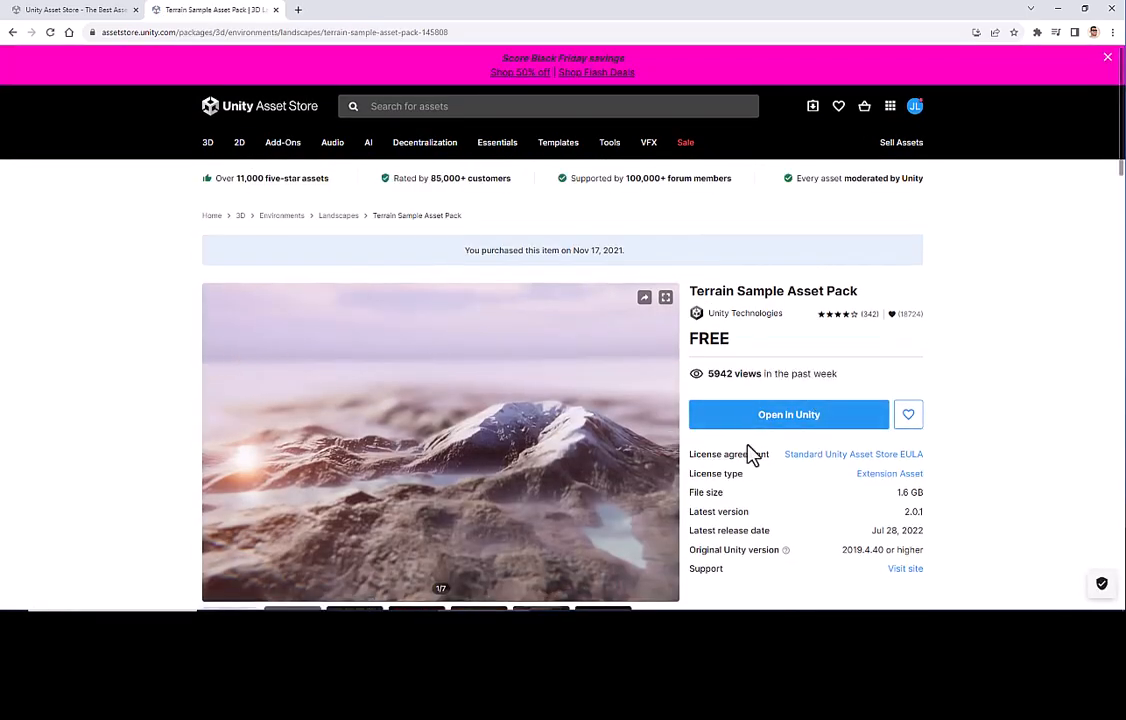
# Open the Terrain Sample Asset Pack in Unity and switch to the Maze Project editor's Package Manager, keeping My Assets as the package source
pyautogui.click(800, 424)
pyautogui.moveTo(758, 620)
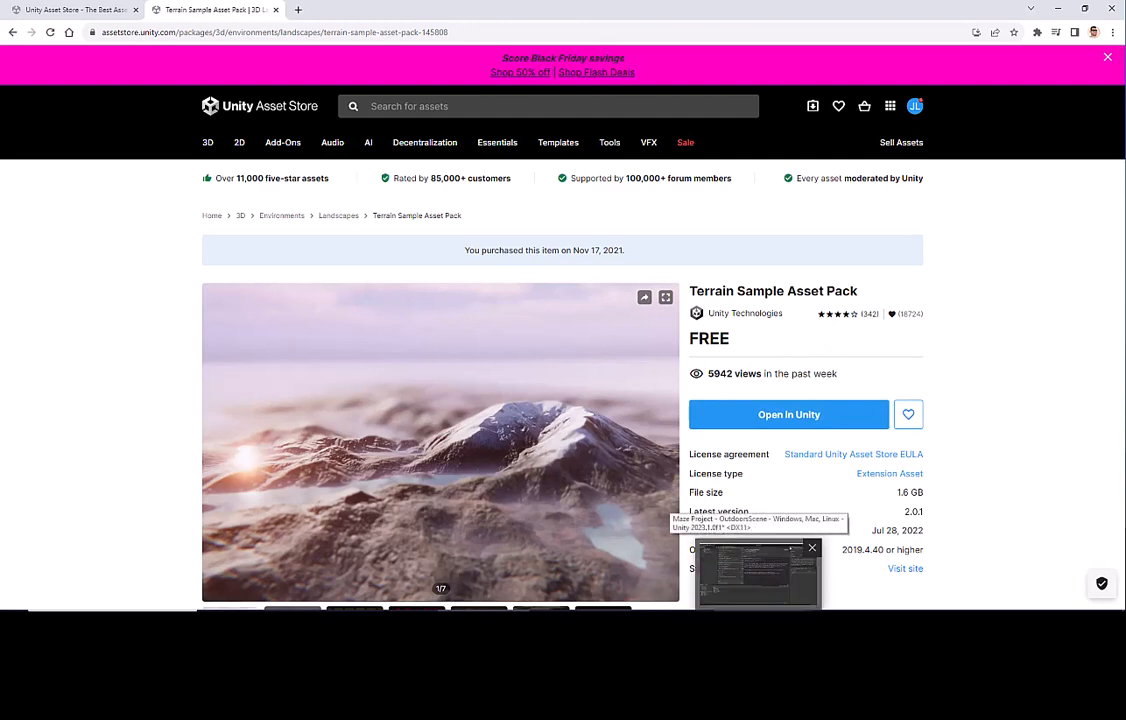
pyautogui.click(757, 575)
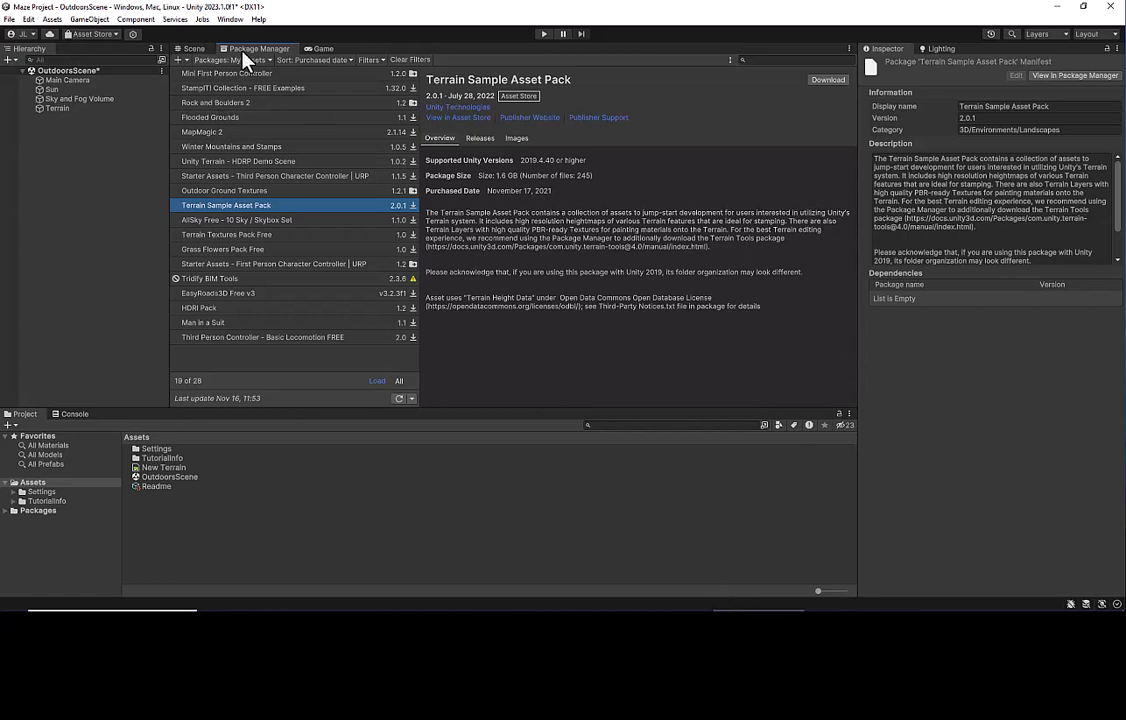
pyautogui.click(230, 19)
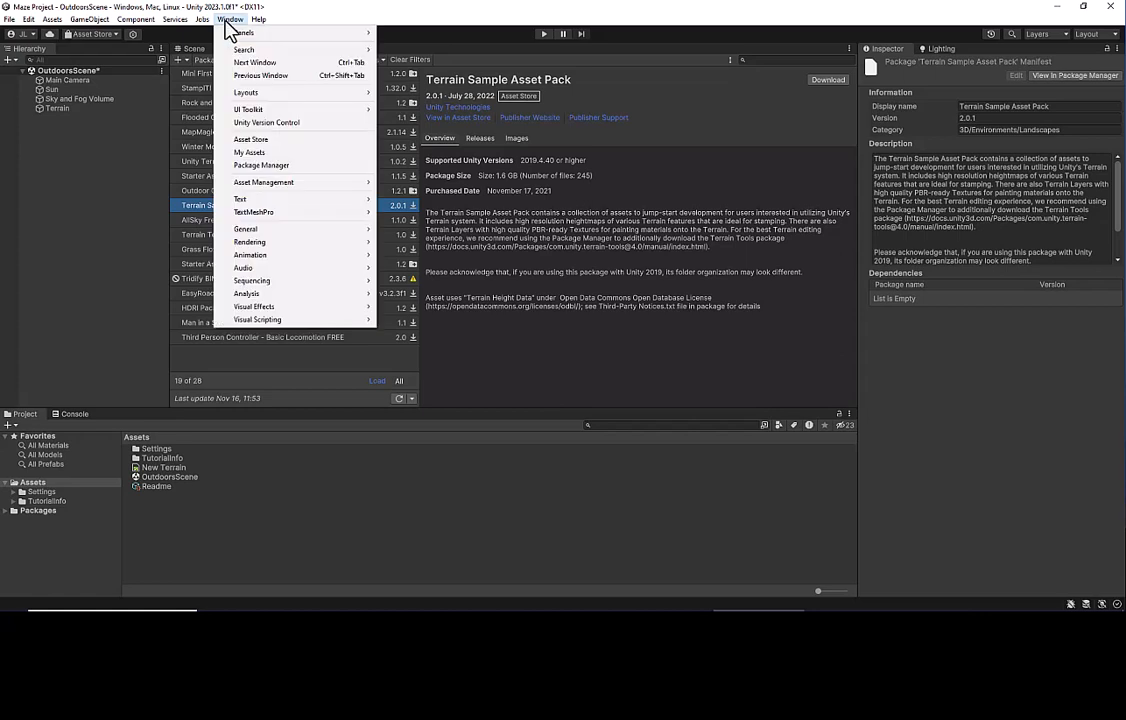
pyautogui.click(400, 458)
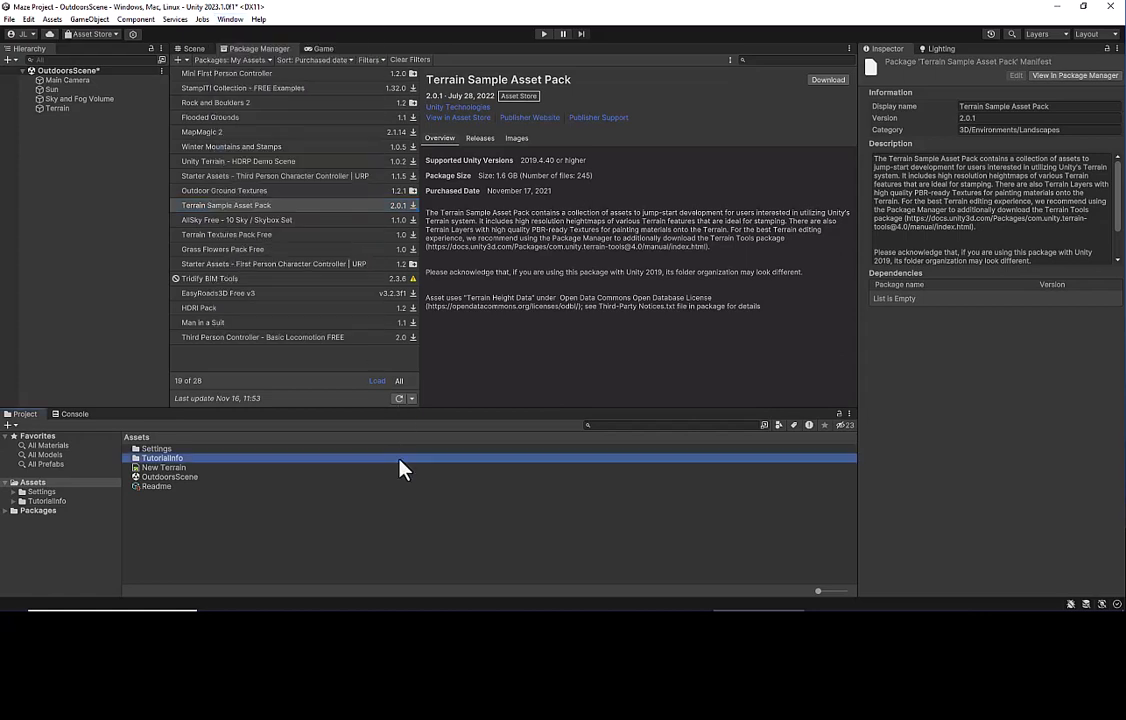
pyautogui.click(230, 60)
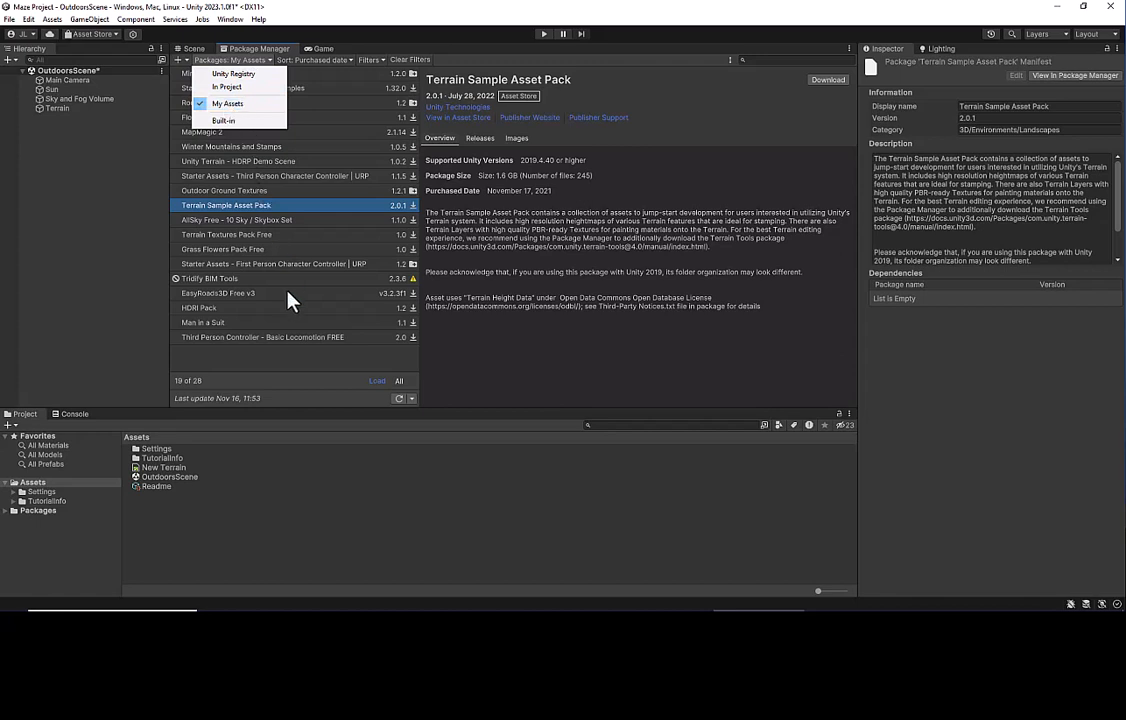
pyautogui.click(289, 361)
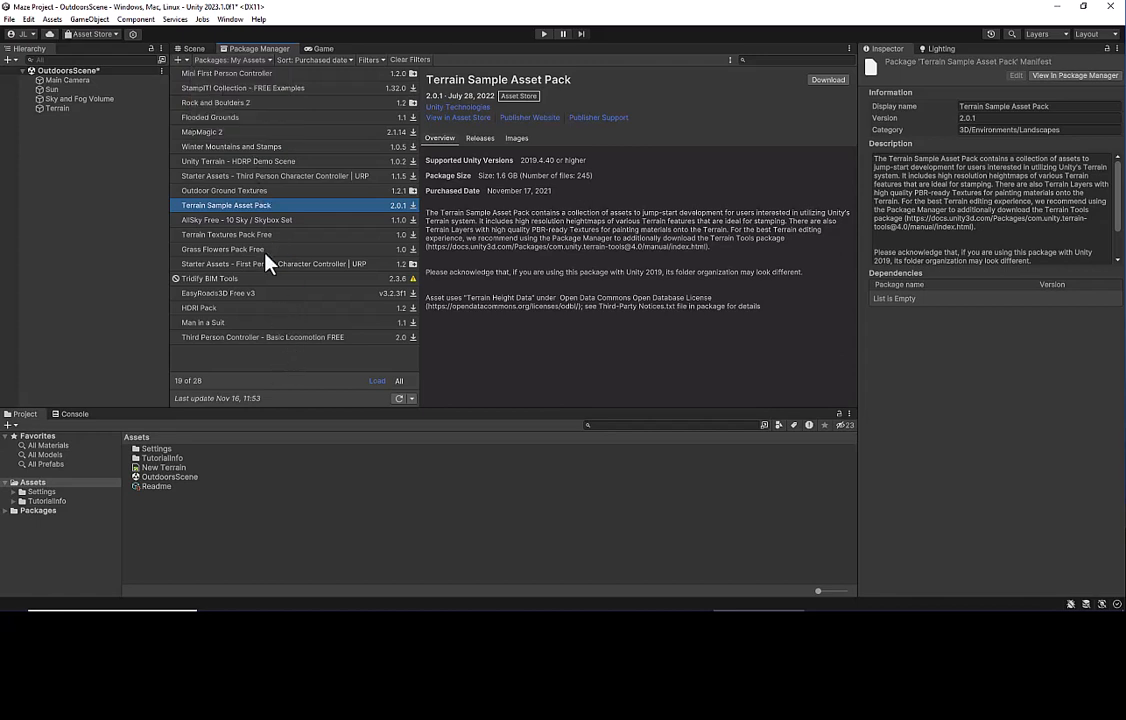
# Import the Mini First Person Controller package with all its files into the project
pyautogui.click(231, 75)
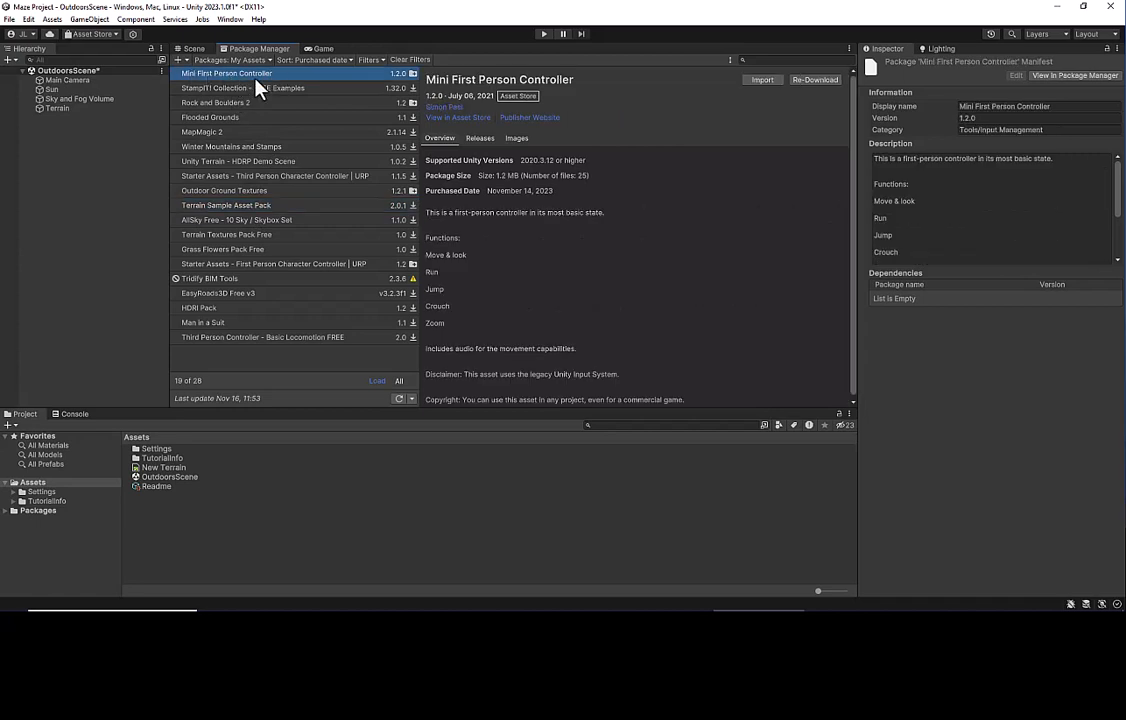
pyautogui.click(761, 80)
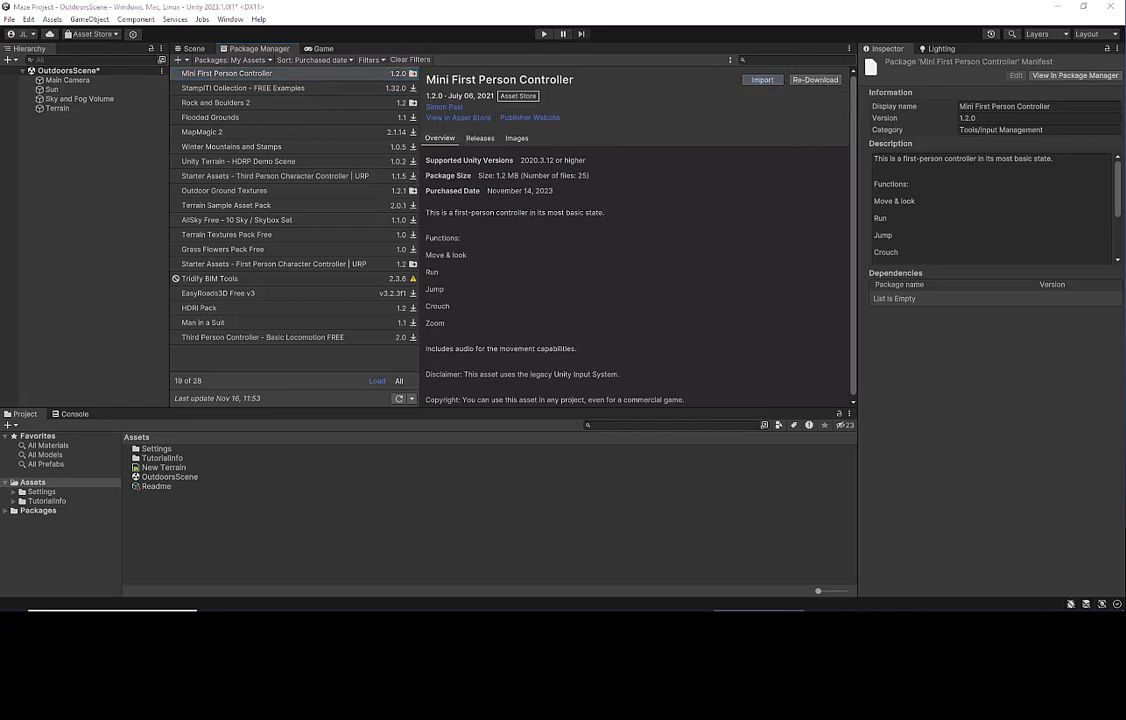
pyautogui.moveTo(997, 51); pyautogui.dragTo(850, 80)
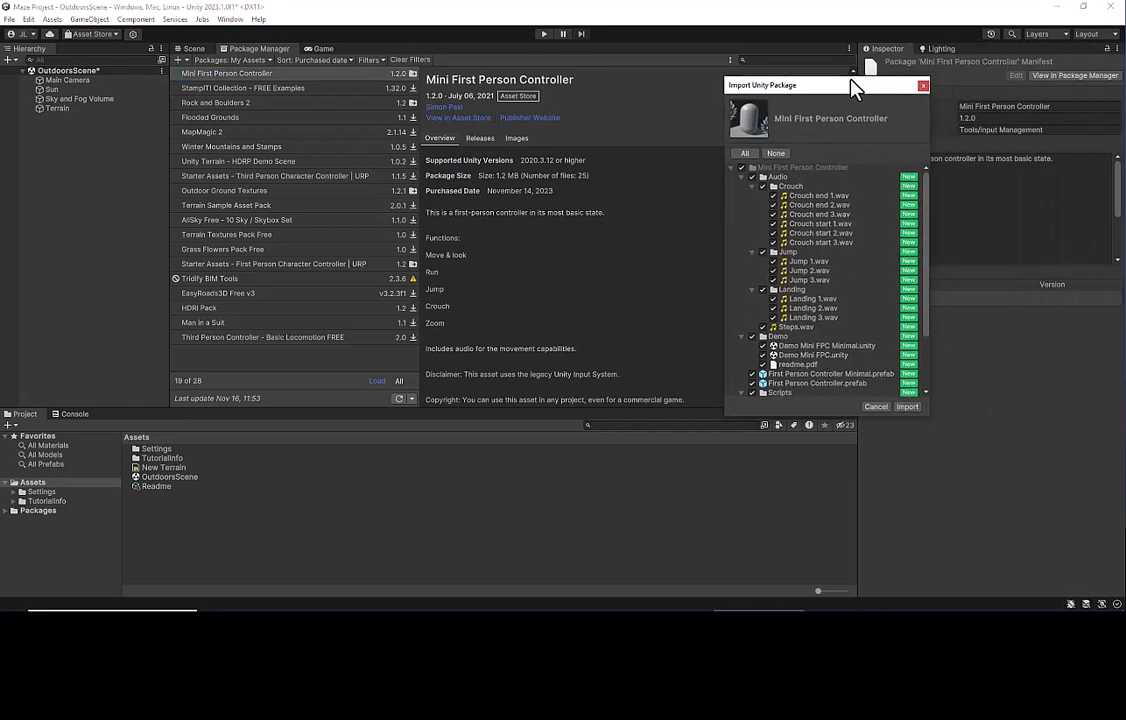
pyautogui.click(908, 407)
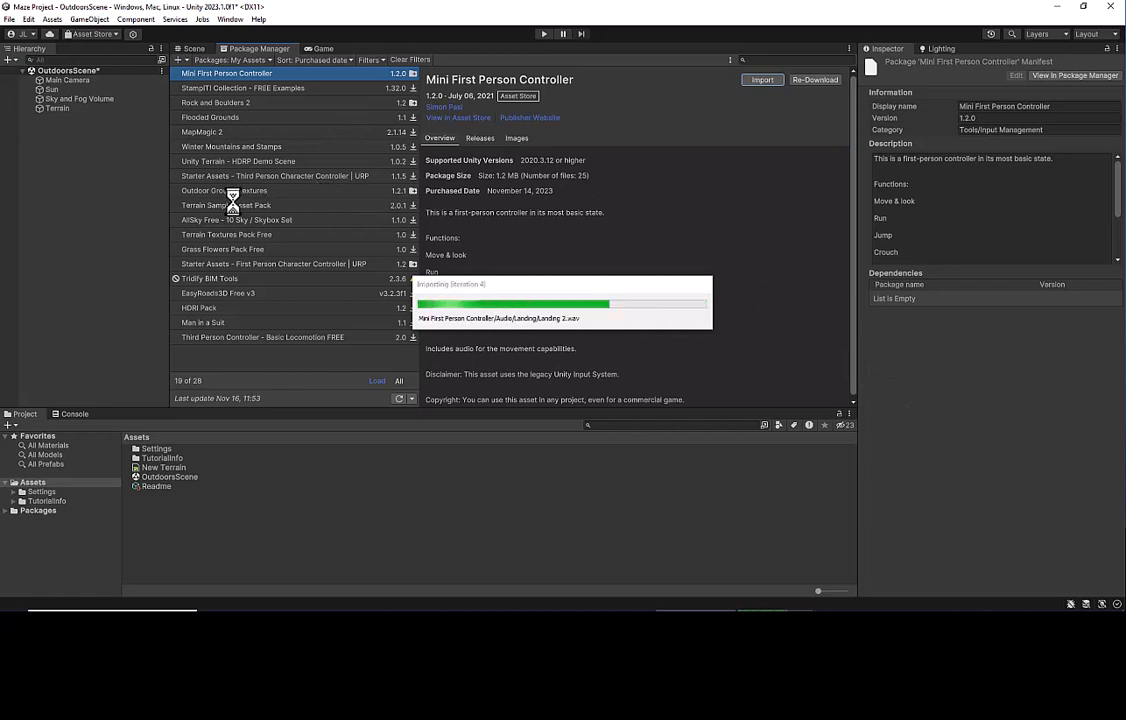
# Download the Terrain Sample Asset Pack and start its import, installing or upgrading its Package Manager dependencies
pyautogui.click(231, 208)
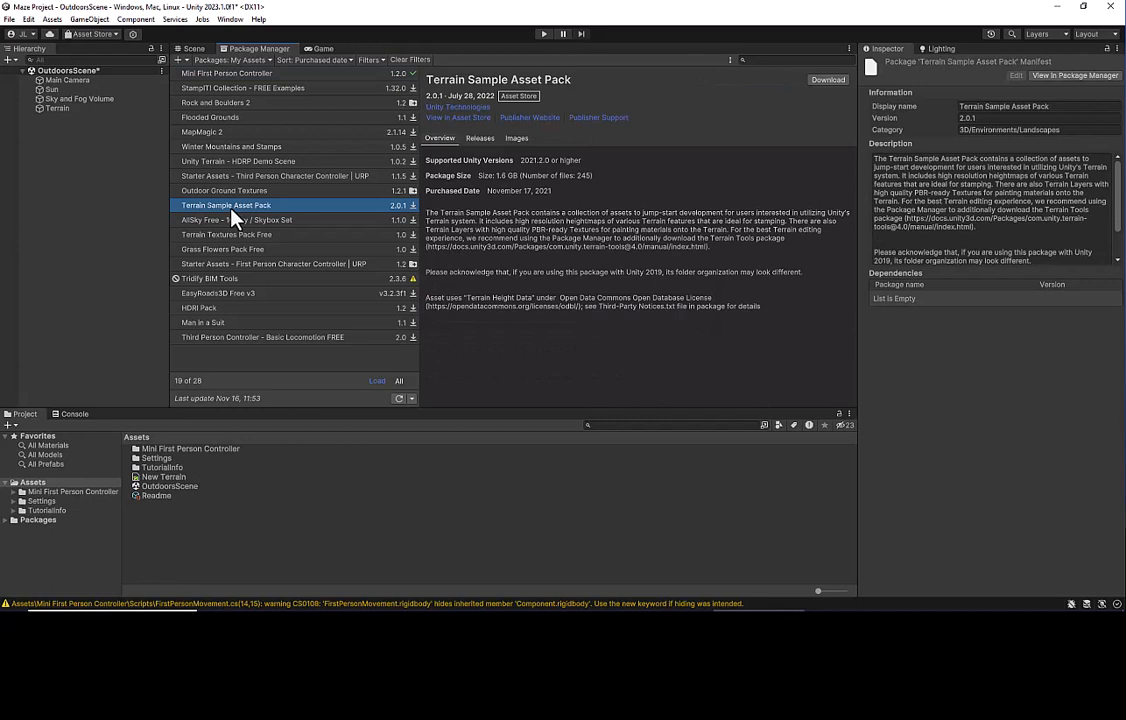
pyautogui.click(827, 80)
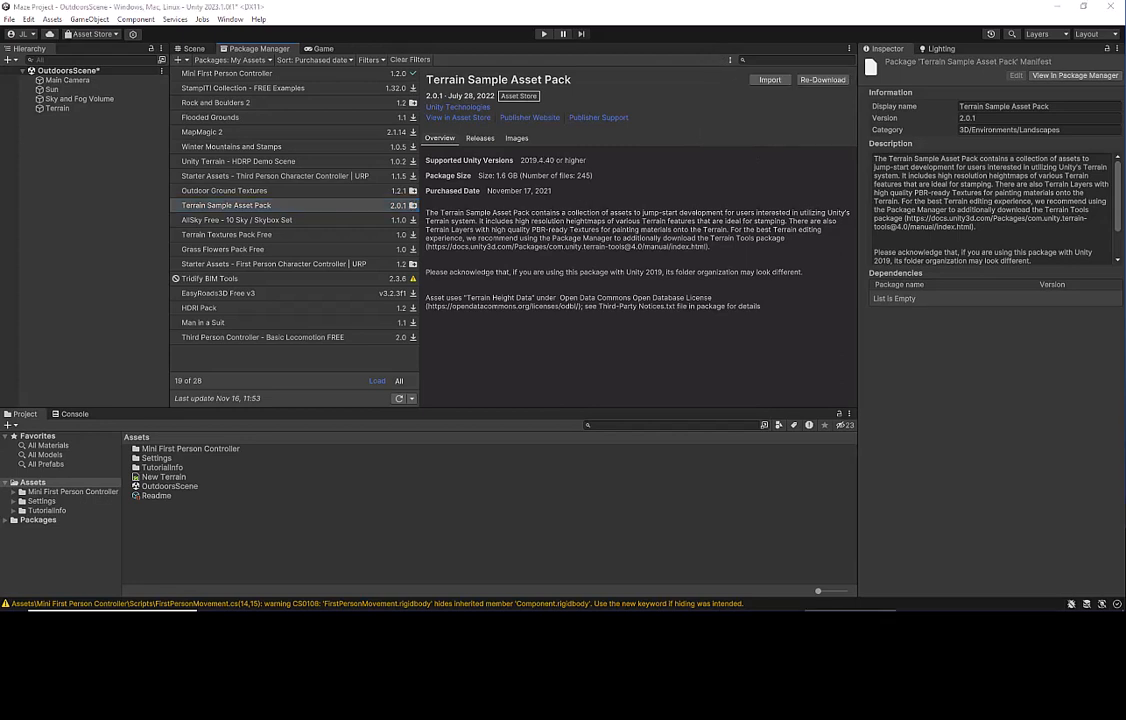
pyautogui.click(779, 84)
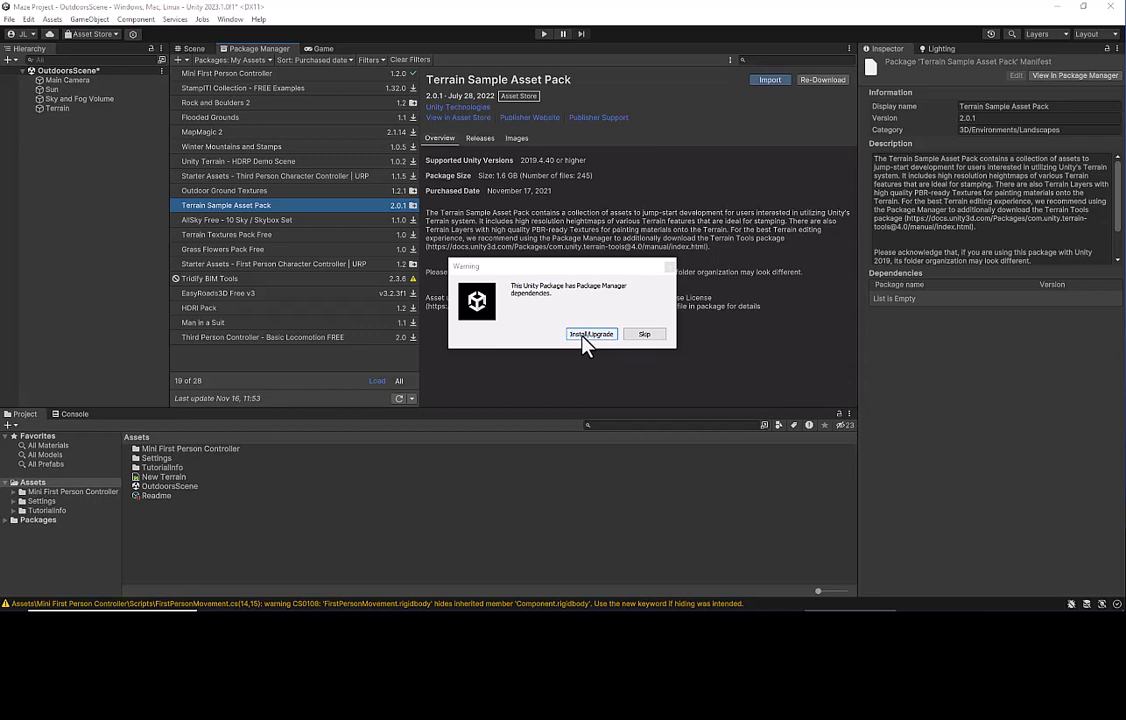
pyautogui.click(586, 336)
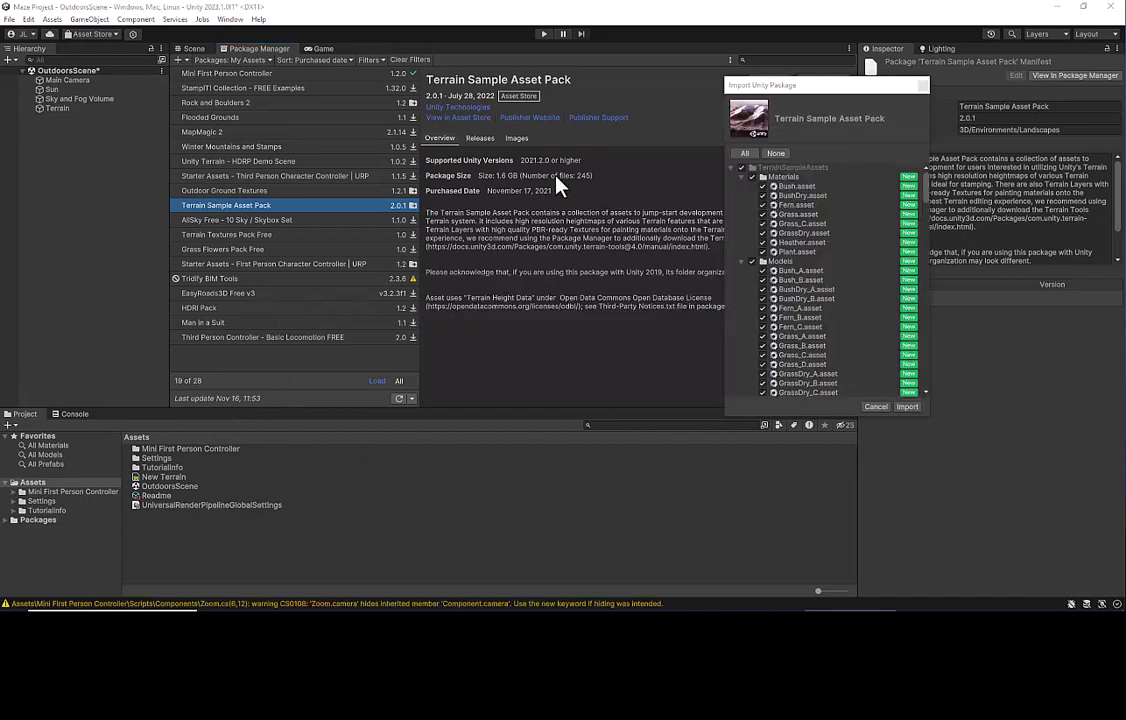
# Look over the Terrain Sample Asset Pack's file list and import all of its contents
pyautogui.scroll(-15, 795, 225)
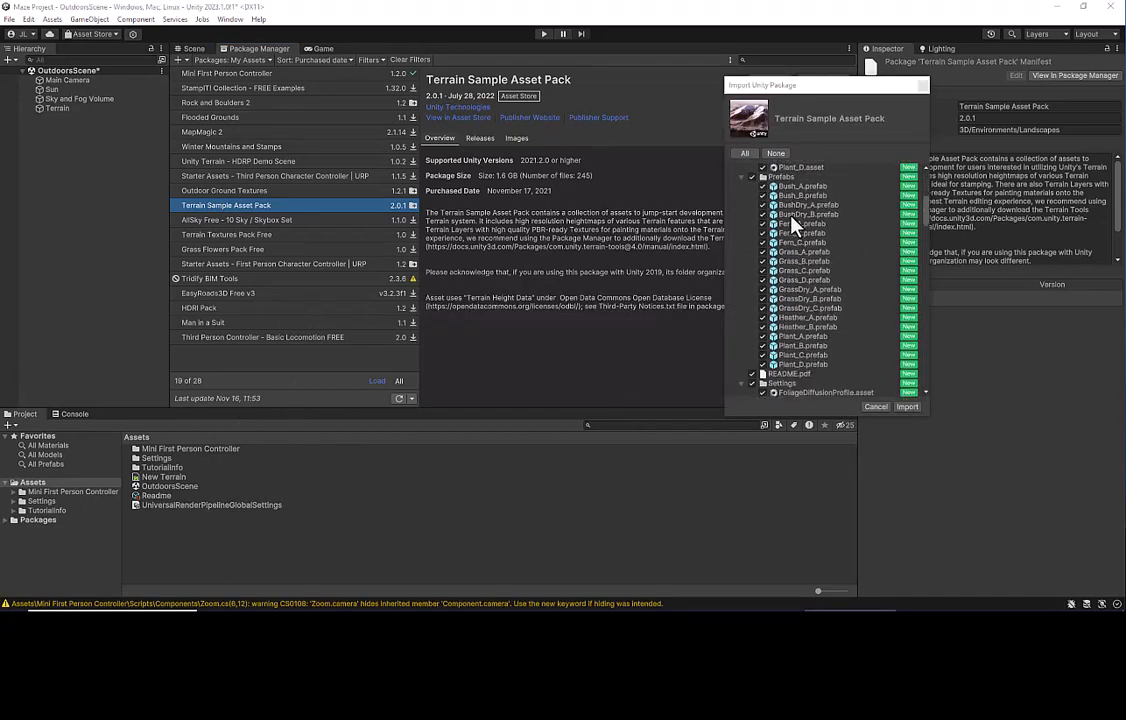
pyautogui.scroll(-2, 797, 228)
pyautogui.scroll(3, 799, 230)
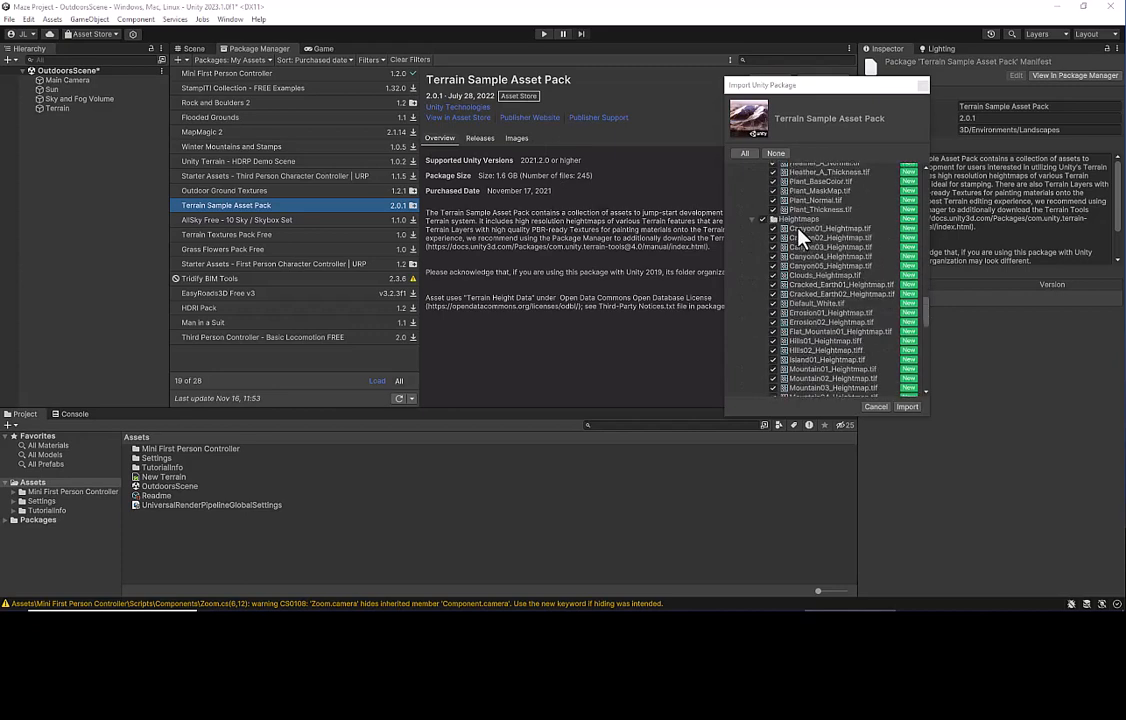
pyautogui.scroll(-2, 800, 228)
pyautogui.scroll(8, 810, 205)
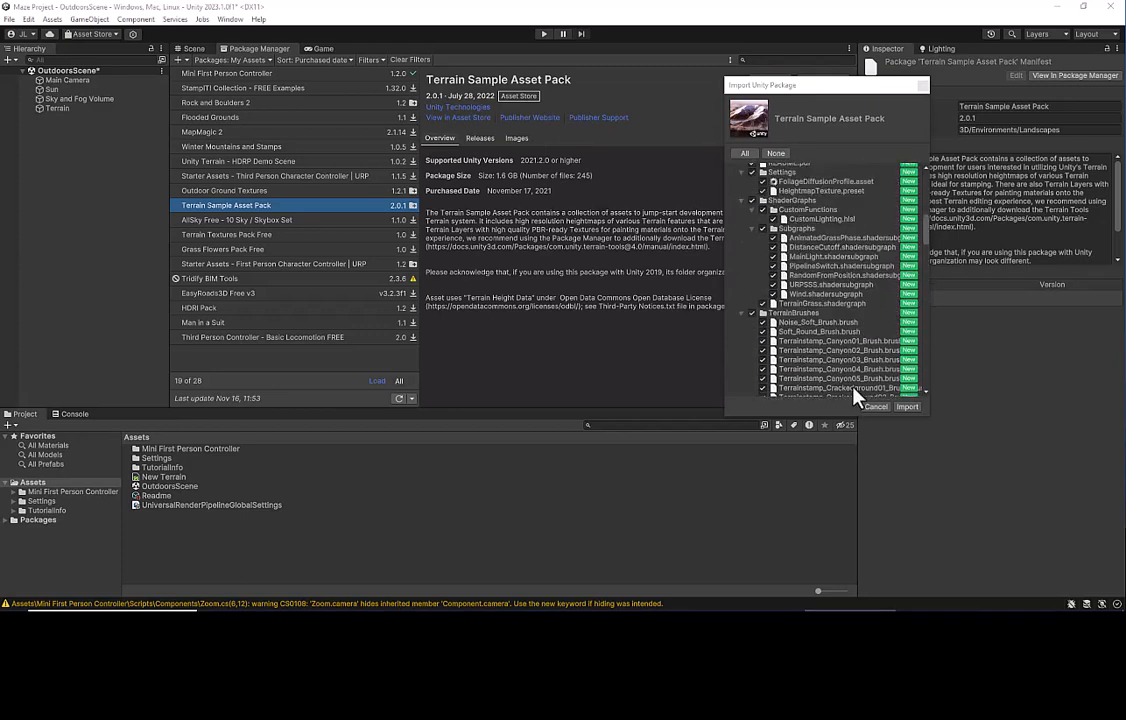
pyautogui.click(912, 407)
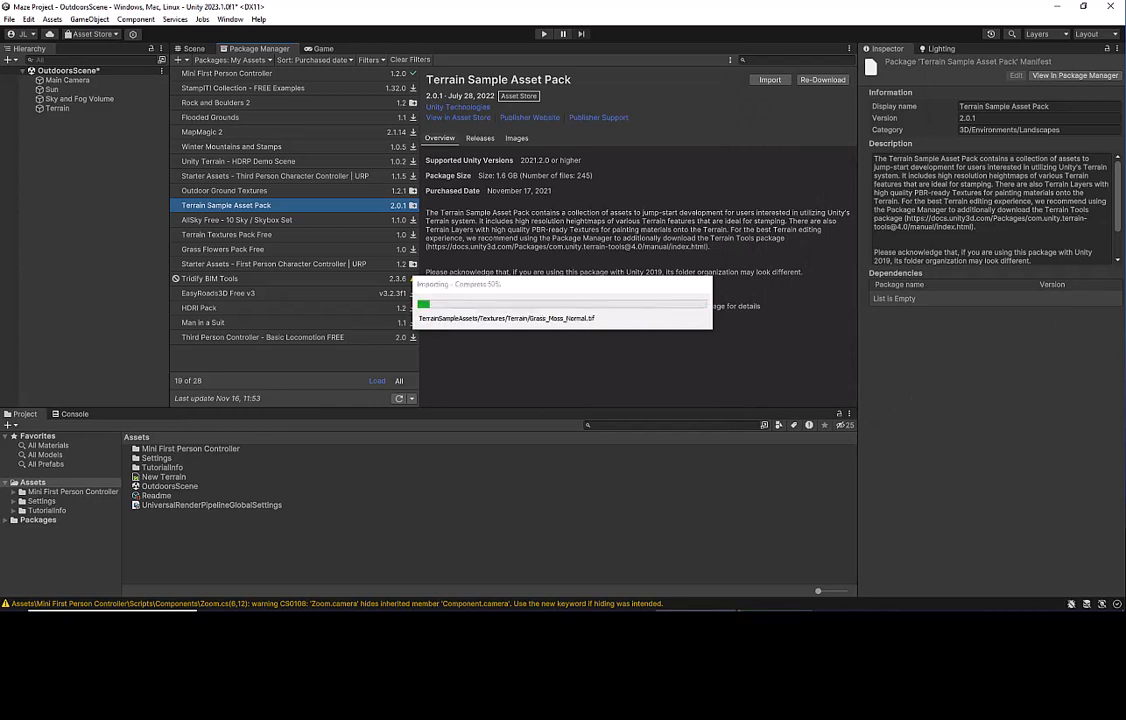
# Select the terrain in the scene and start creating a new terrain layer, showing the available textures as a compact list
pyautogui.click(200, 50)
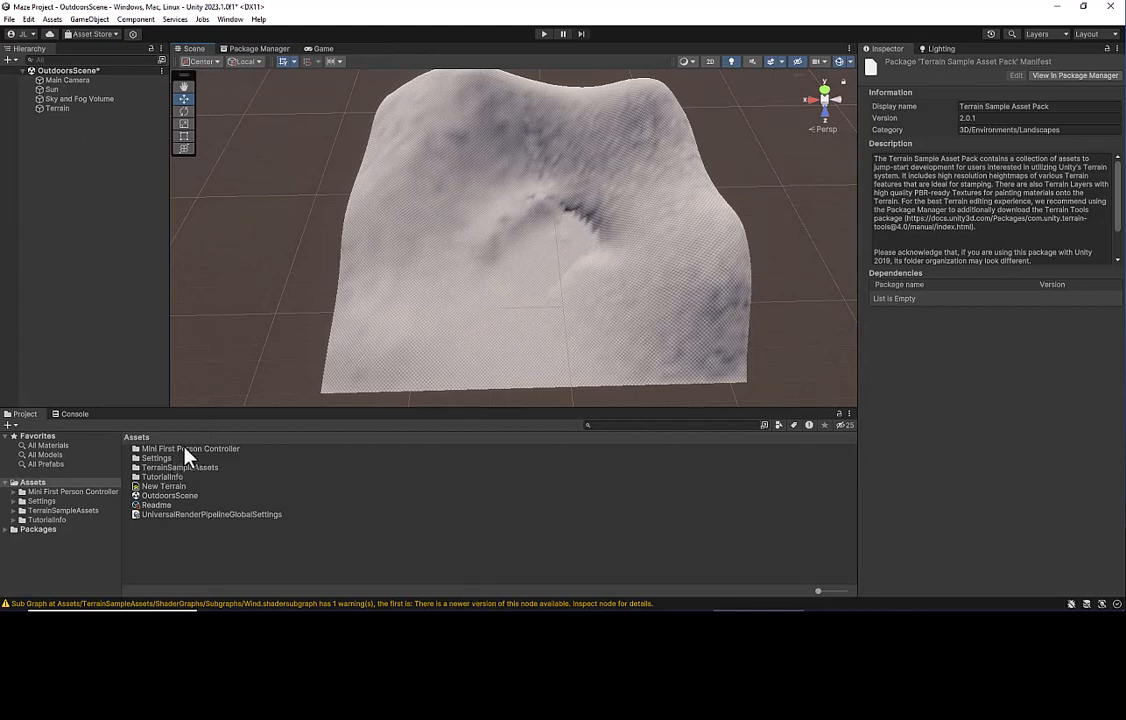
pyautogui.click(425, 248)
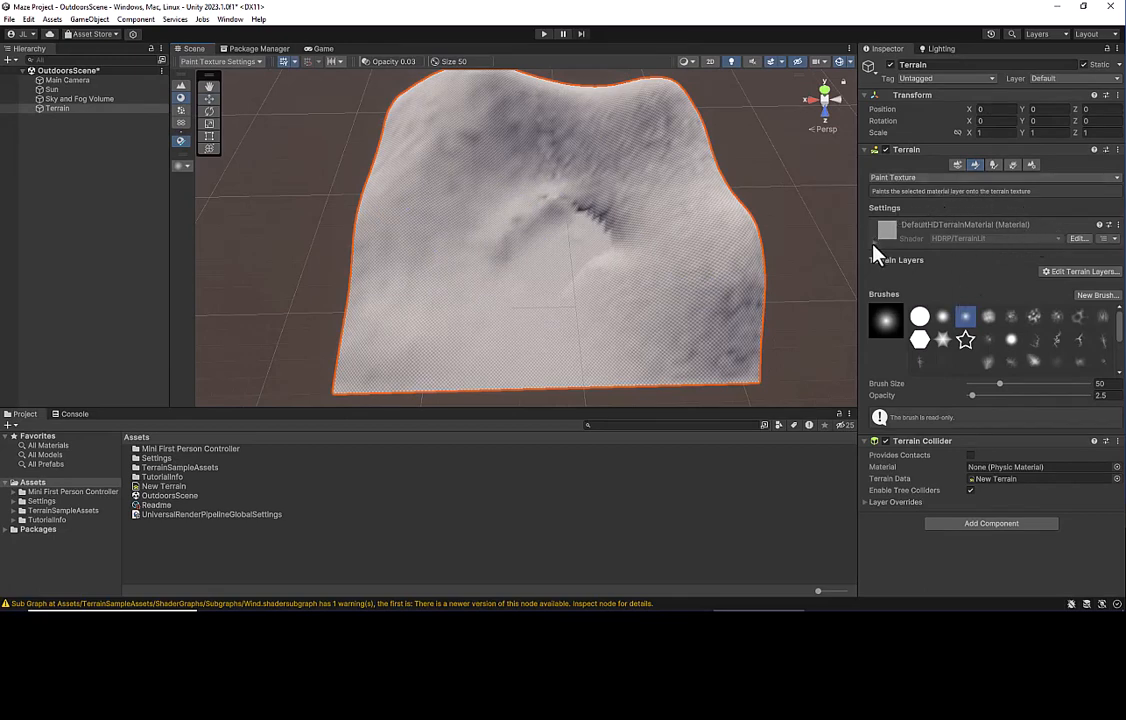
pyautogui.click(1078, 272)
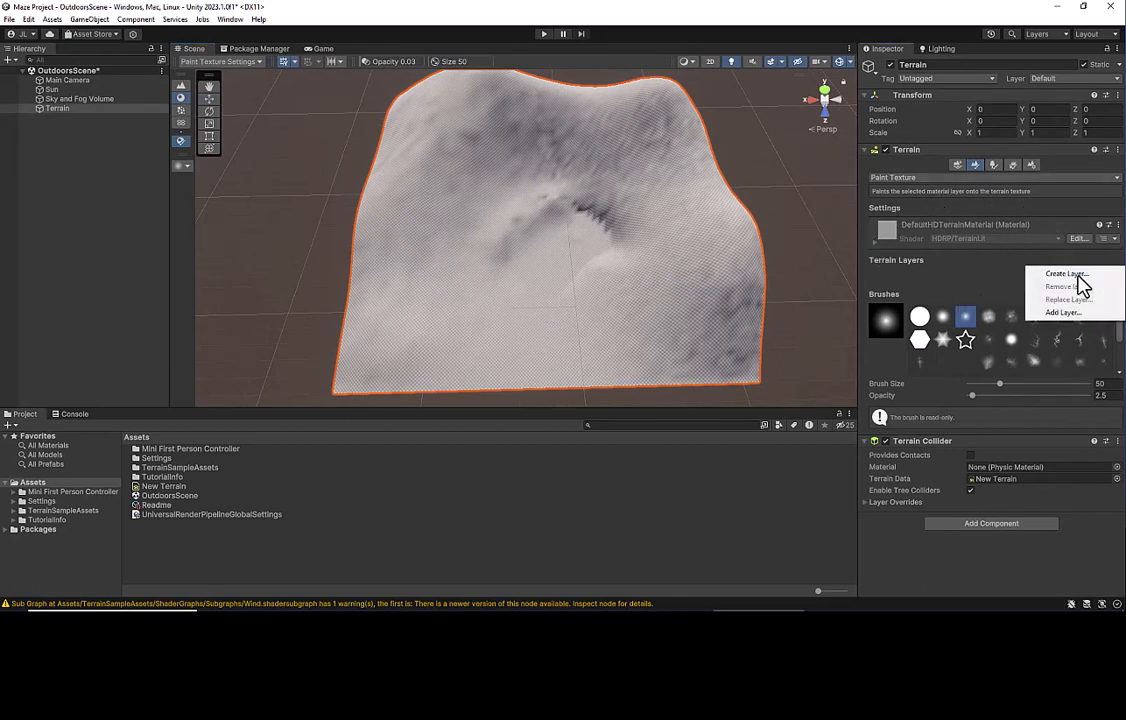
pyautogui.click(1060, 275)
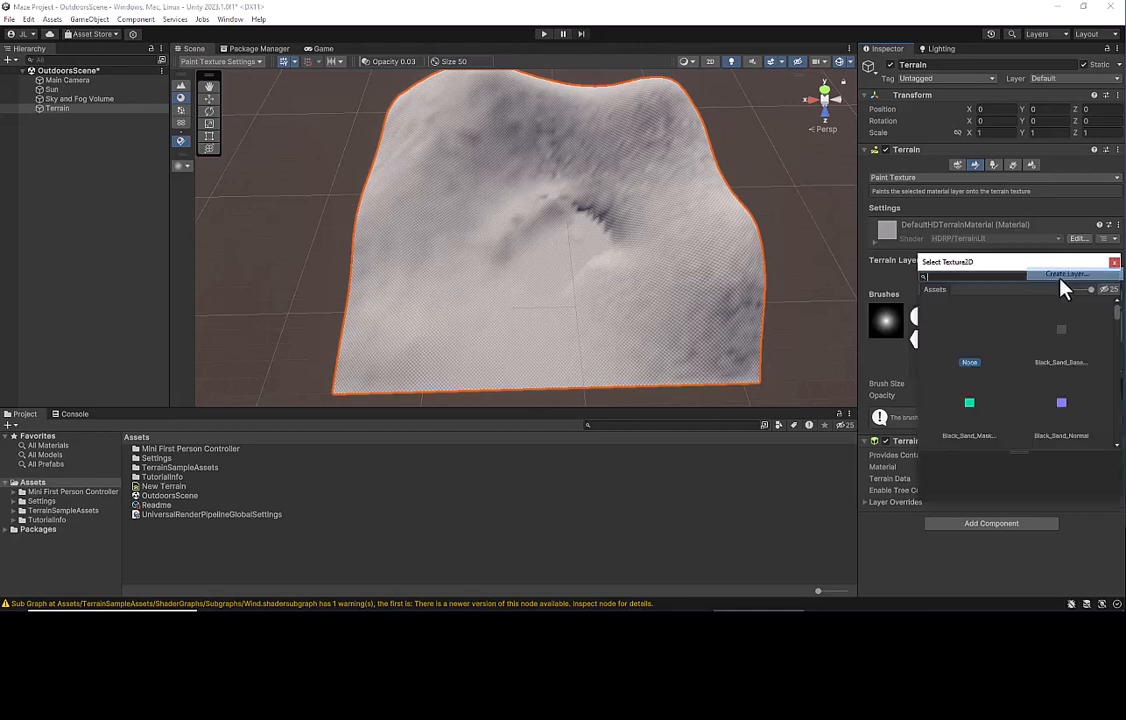
pyautogui.scroll(-5, 1010, 345)
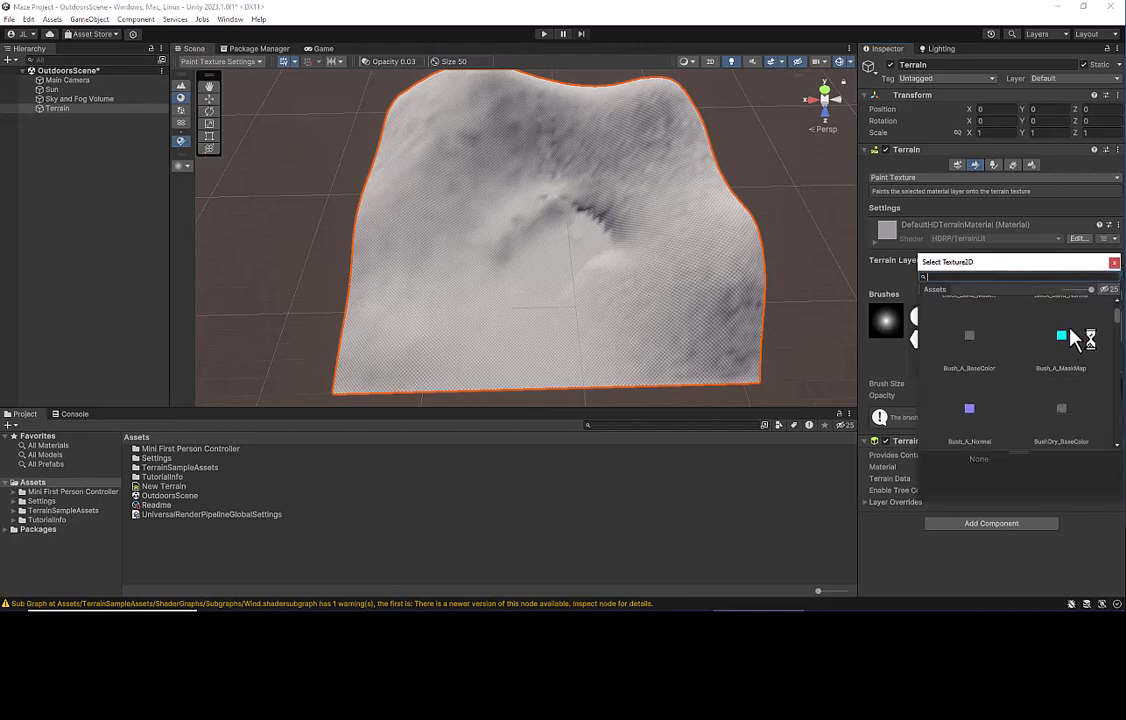
pyautogui.moveTo(1088, 289); pyautogui.dragTo(1054, 287)
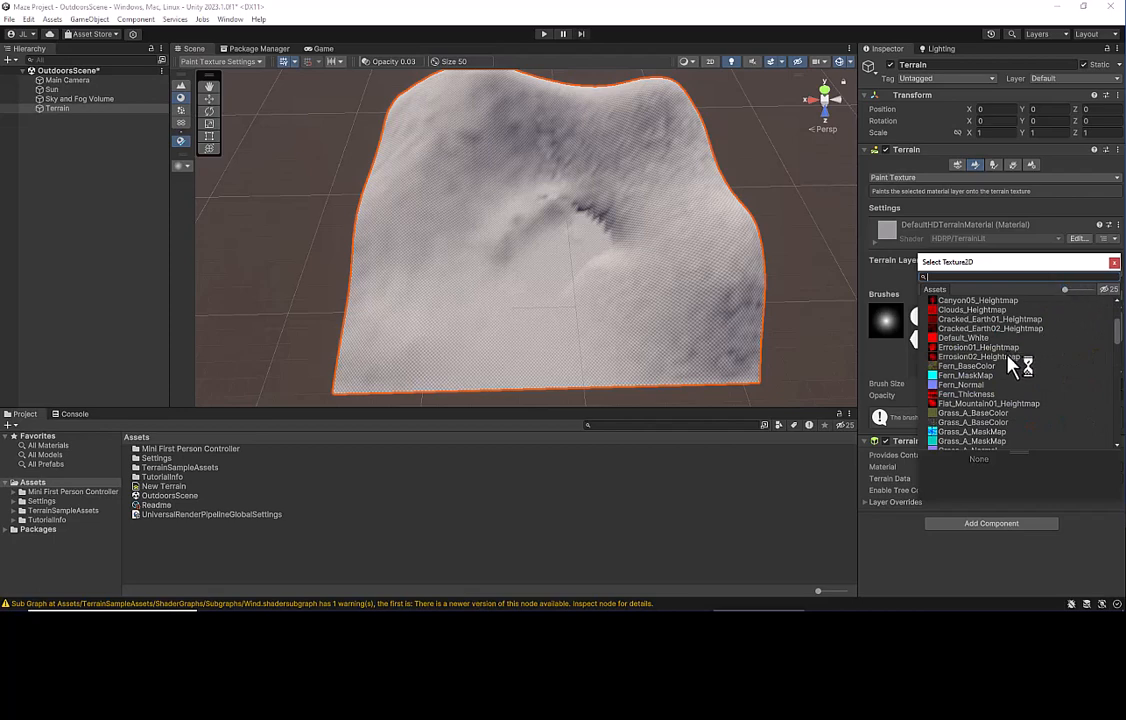
# Preview the Grass_A, Grass_B, Grass_C and Grass_Dry base colours and choose Grass_A_BaseColor as the new layer's texture
pyautogui.scroll(-2, 1012, 367)
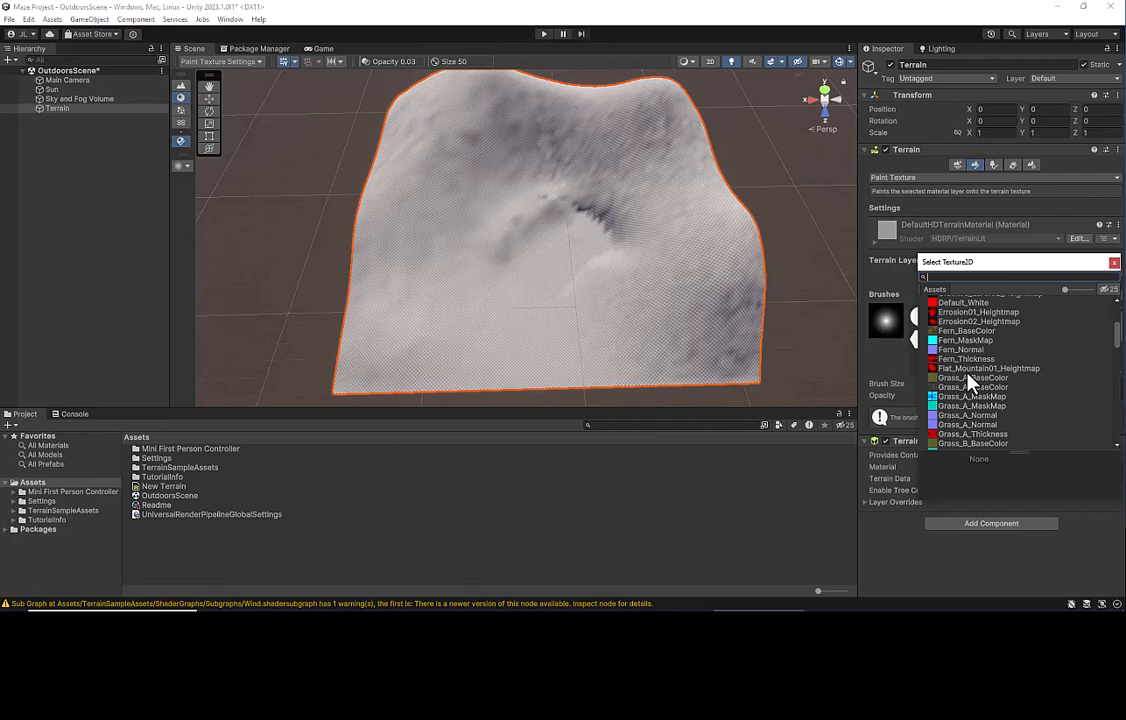
pyautogui.click(970, 378)
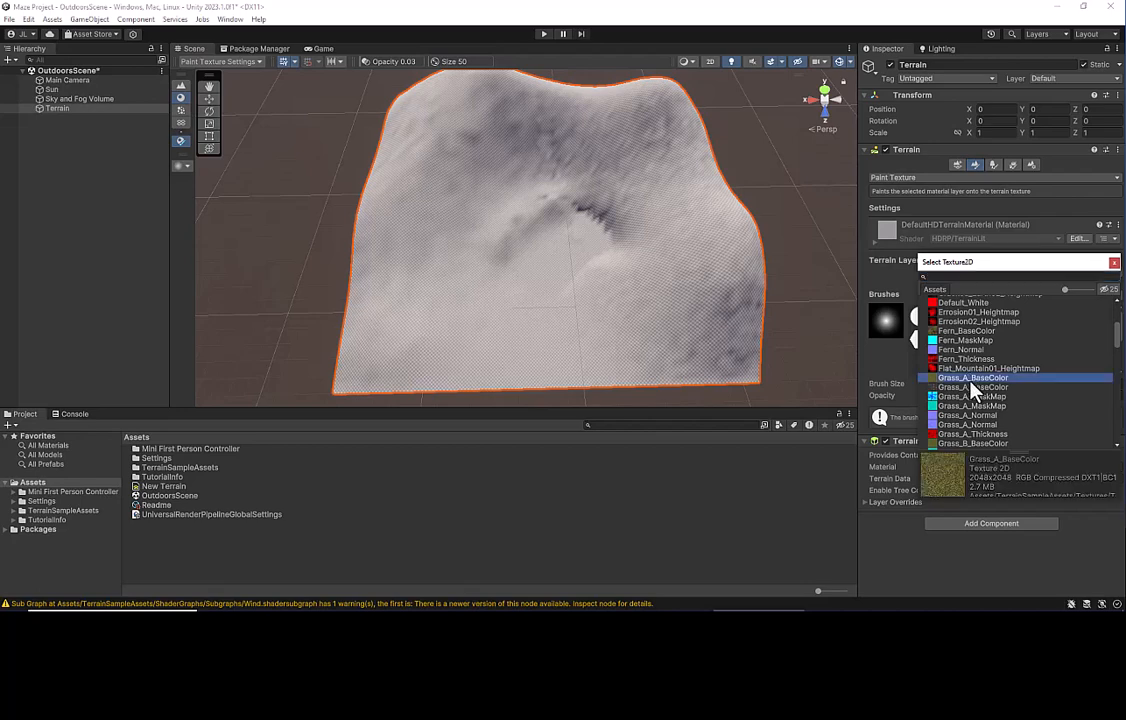
pyautogui.click(971, 444)
pyautogui.scroll(-3, 990, 412)
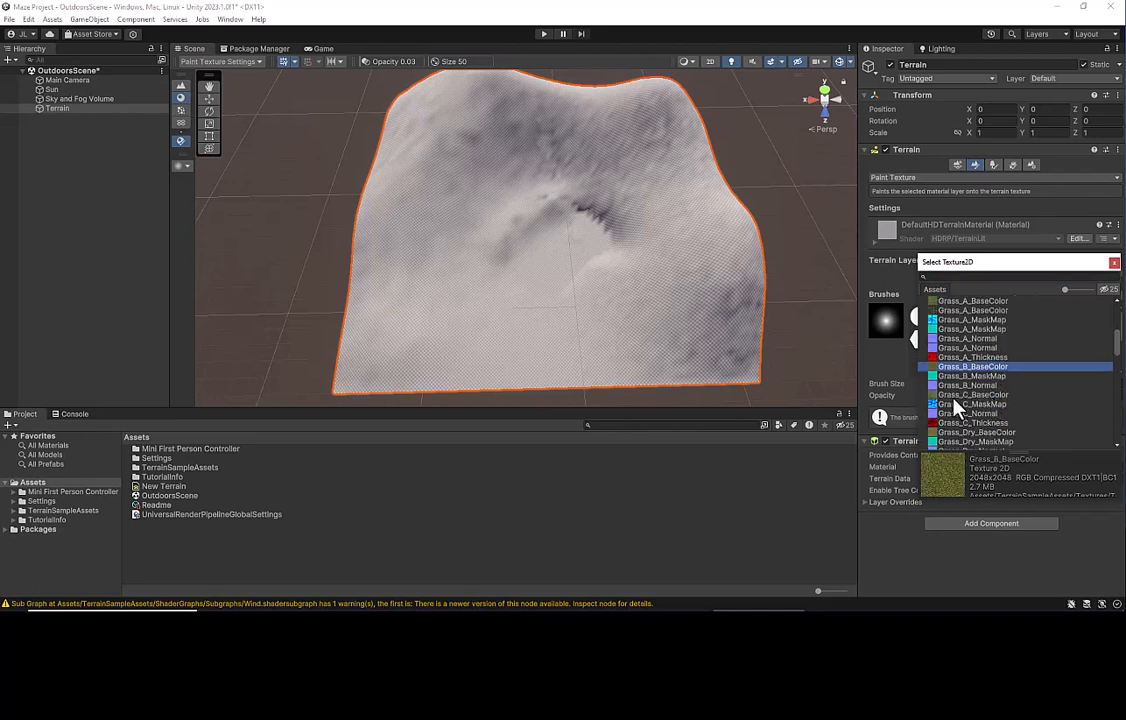
pyautogui.click(972, 395)
pyautogui.click(967, 433)
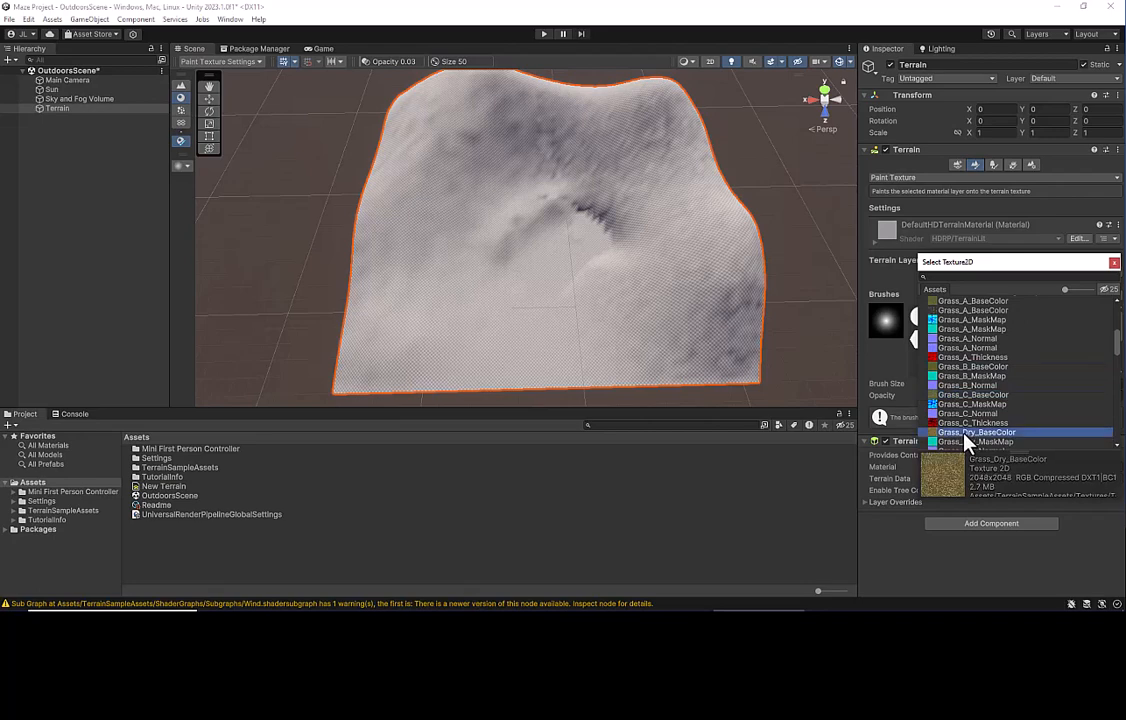
pyautogui.scroll(4, 985, 413)
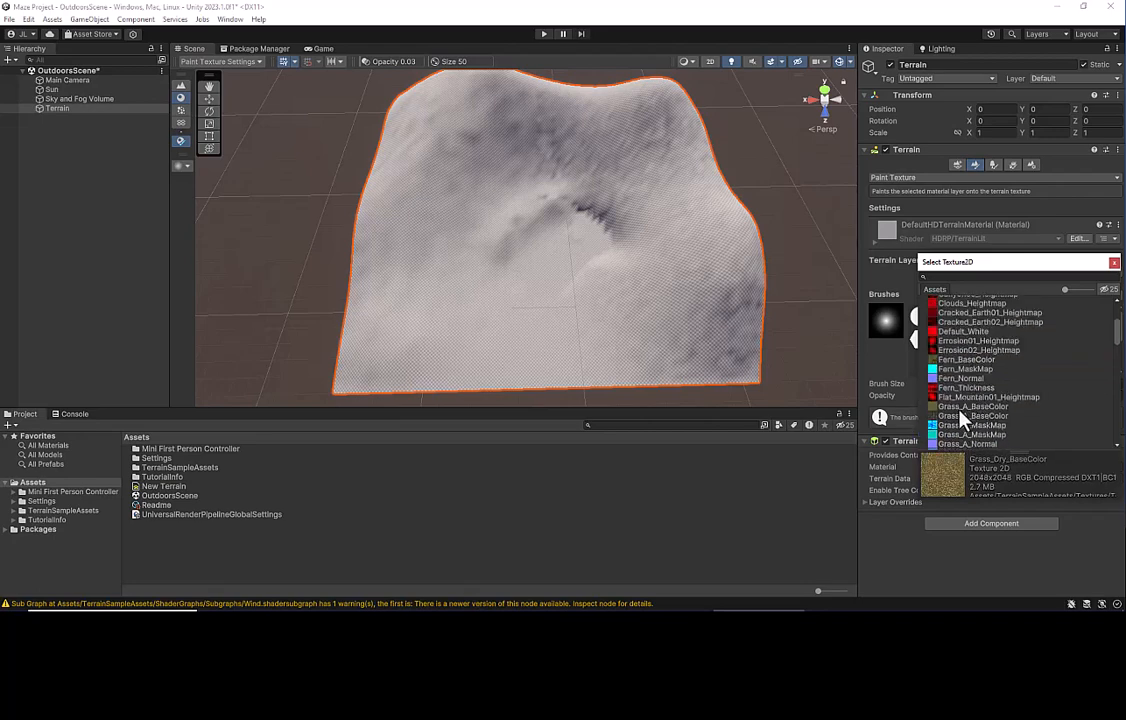
pyautogui.click(962, 408)
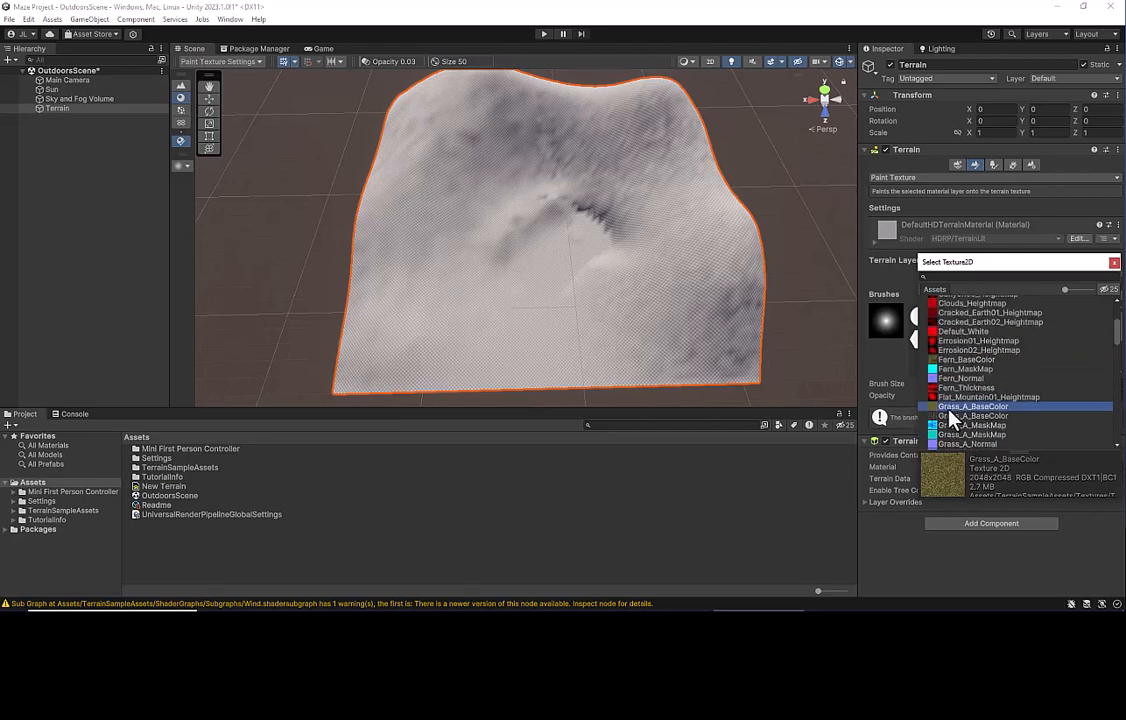
pyautogui.doubleClick(950, 408)
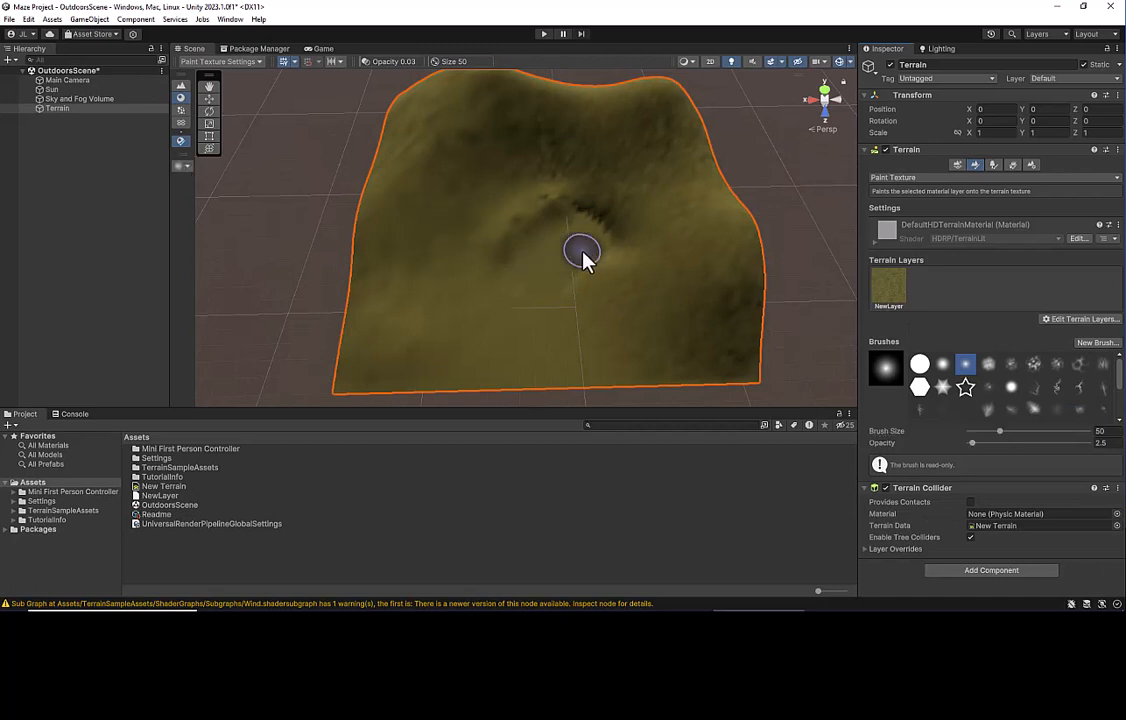
# Create a second terrain layer from the Black_Sand_BaseColor texture
pyautogui.scroll(5, 585, 258)
pyautogui.scroll(-4, 653, 254)
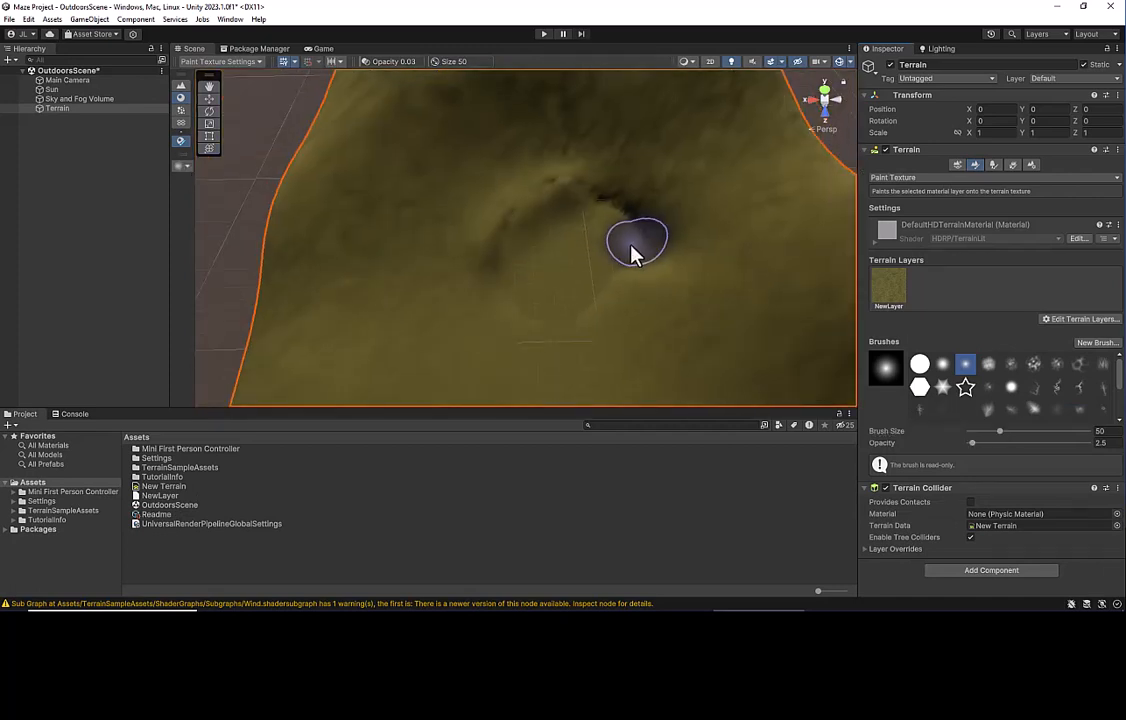
pyautogui.scroll(-3, 632, 252)
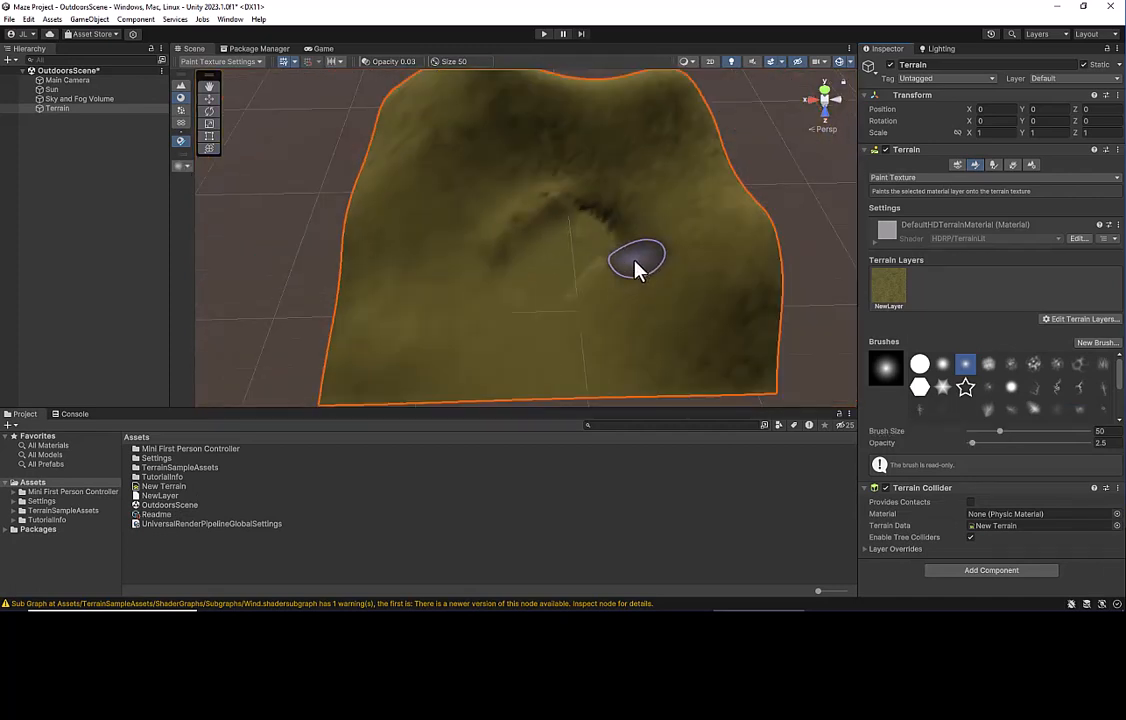
pyautogui.click(1067, 320)
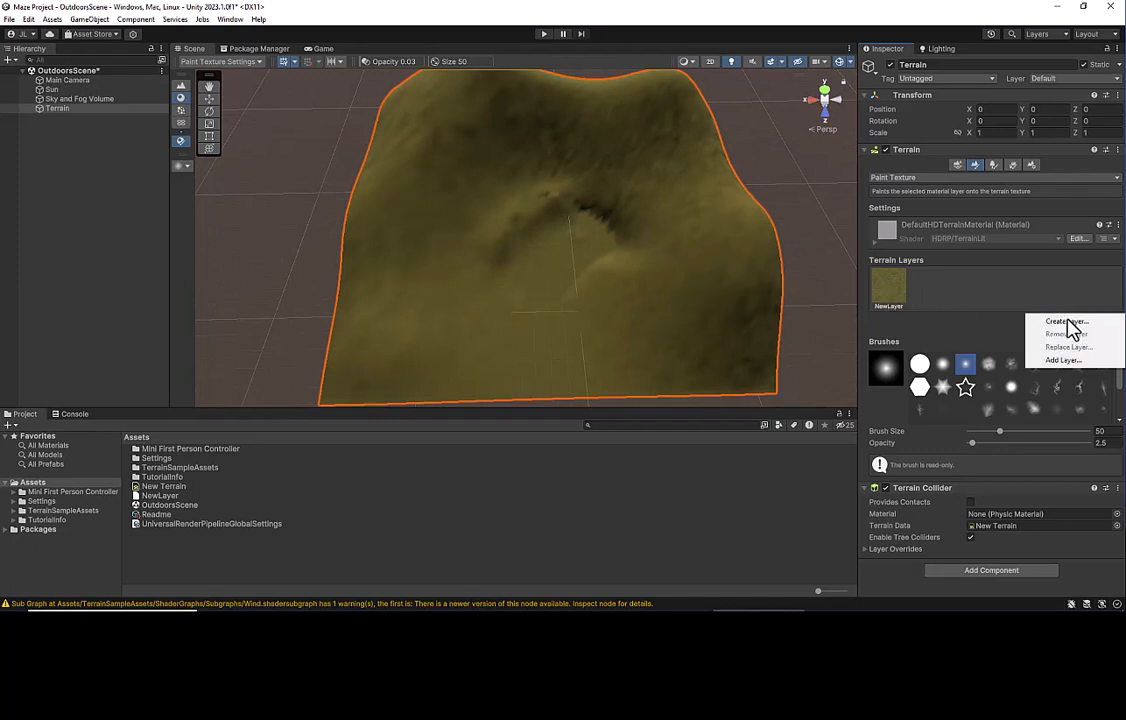
pyautogui.click(1068, 325)
pyautogui.click(967, 311)
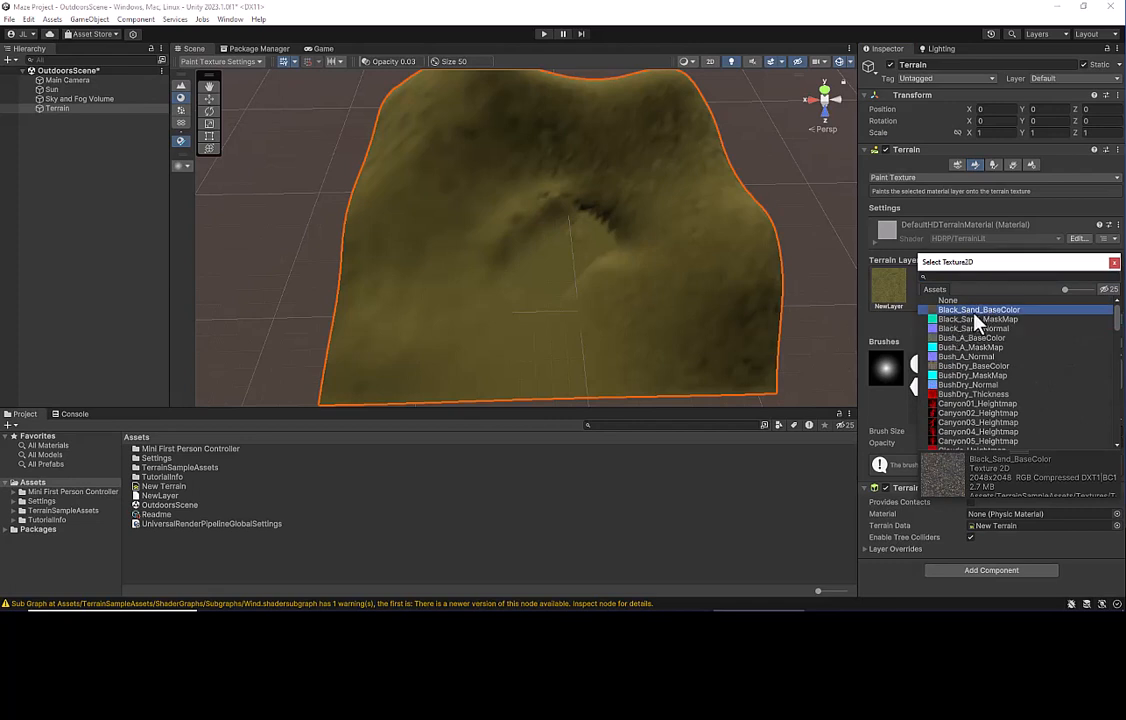
pyautogui.doubleClick(973, 311)
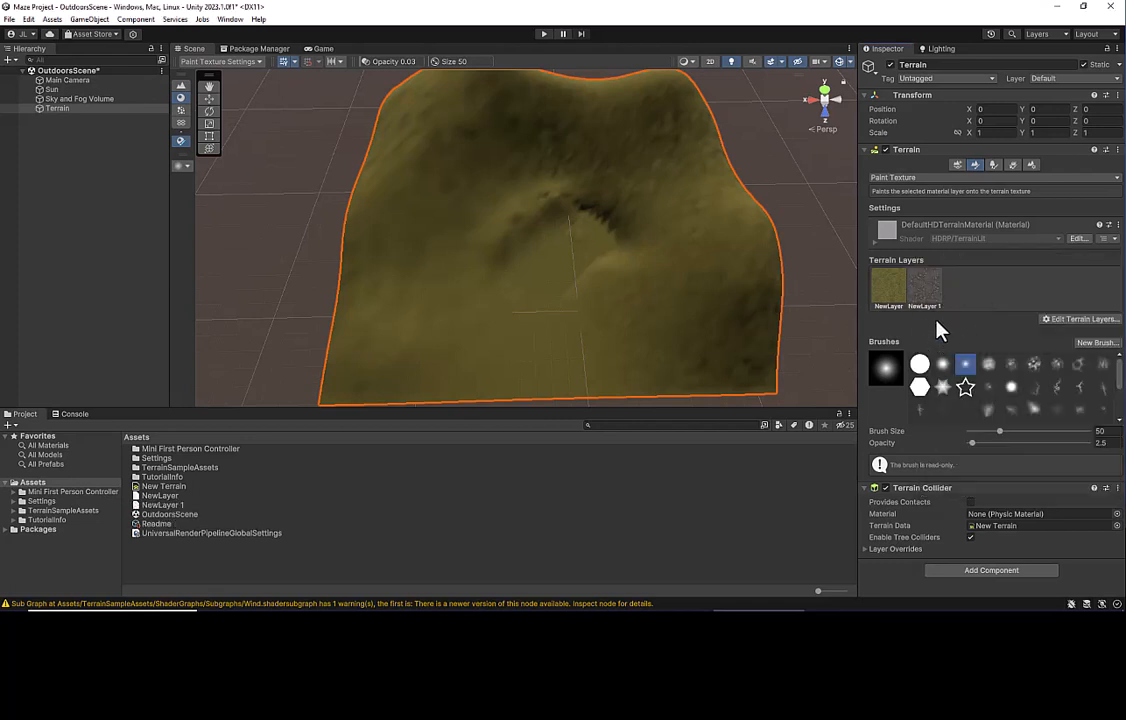
# Assign Grass_A_Normal as the normal map of the grass terrain layer
pyautogui.click(925, 290)
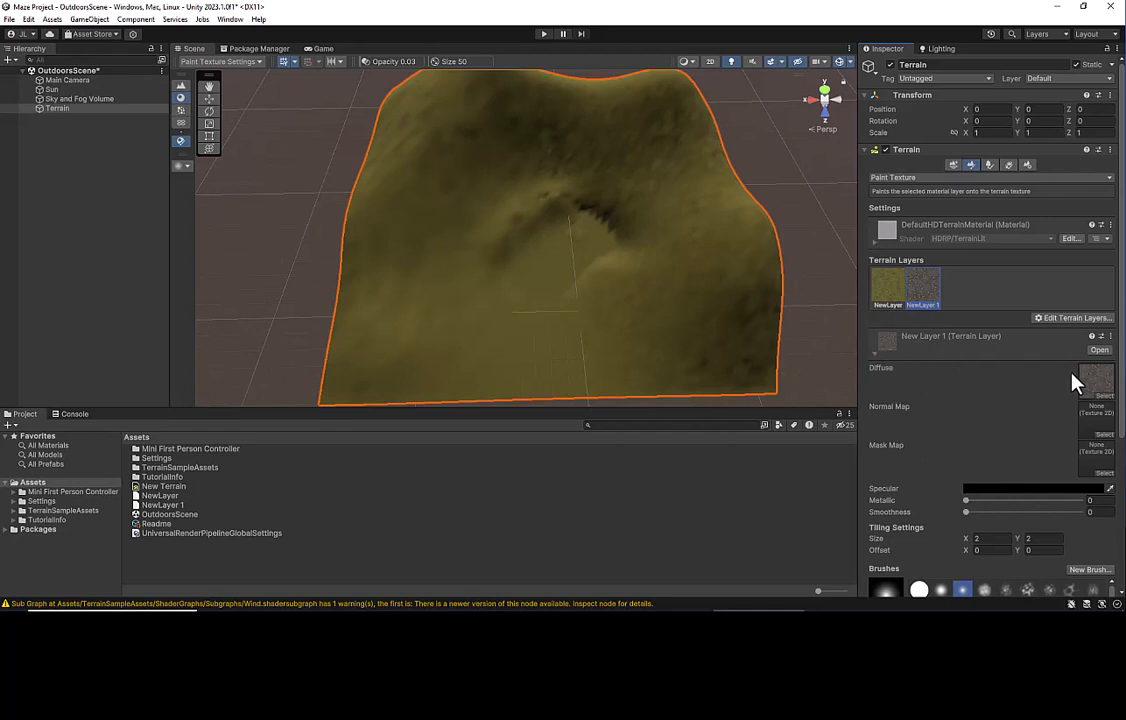
pyautogui.click(887, 290)
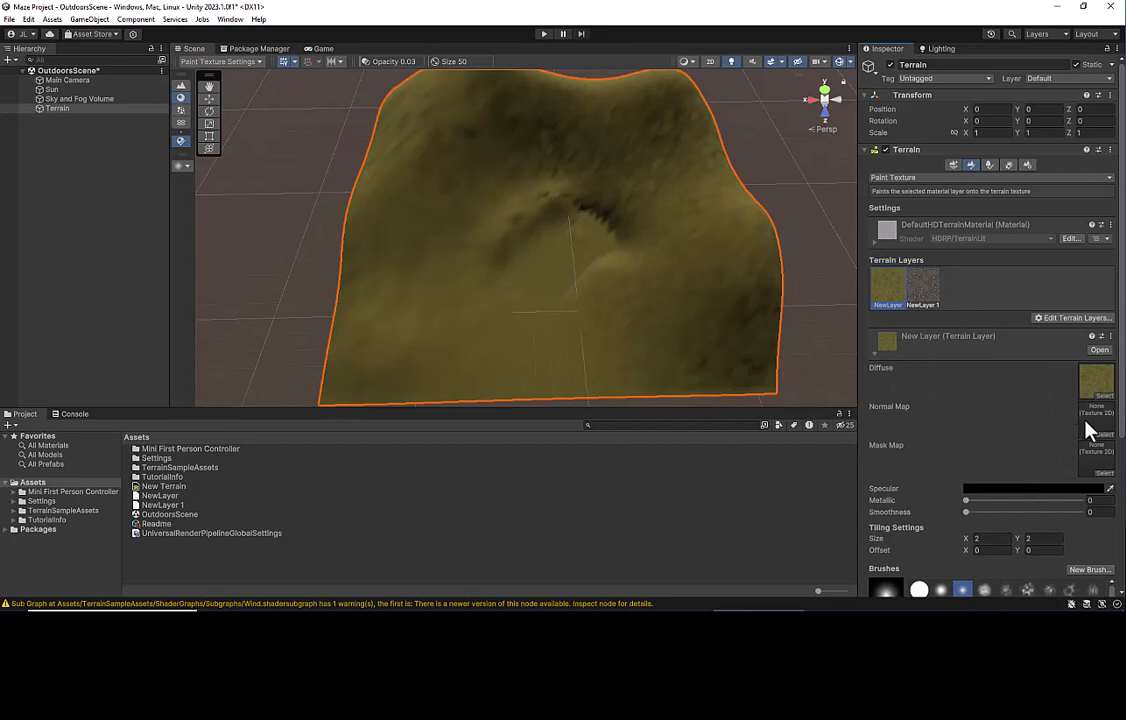
pyautogui.click(1104, 436)
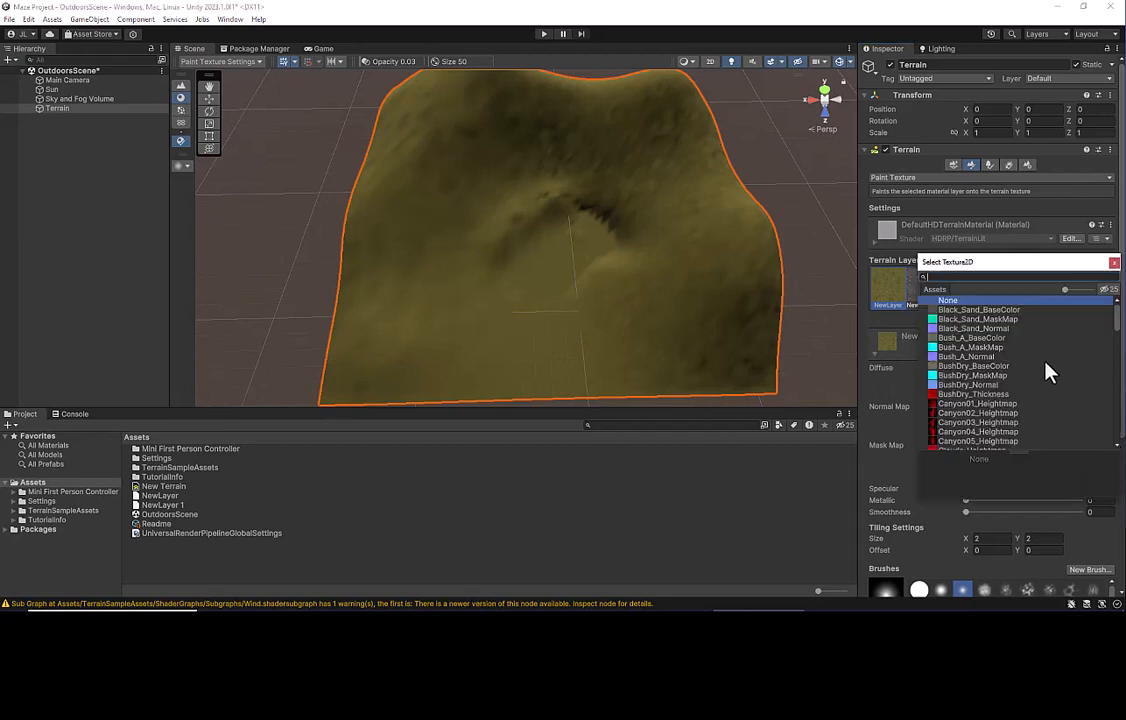
pyautogui.scroll(-5, 1005, 365)
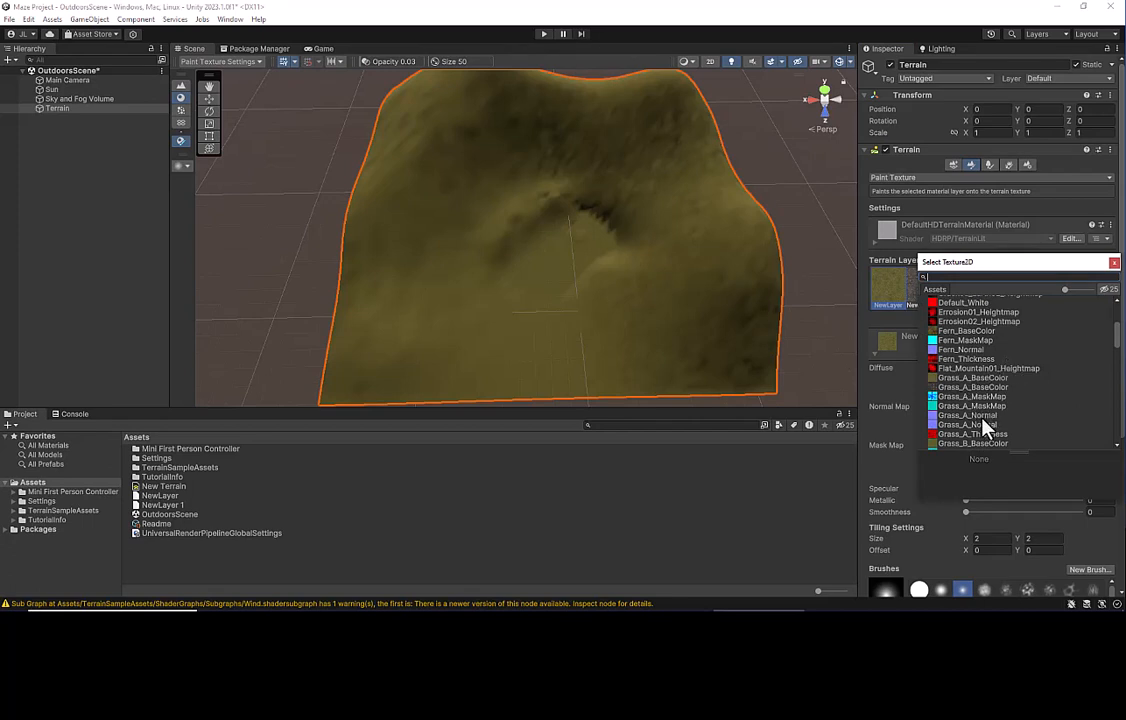
pyautogui.click(981, 415)
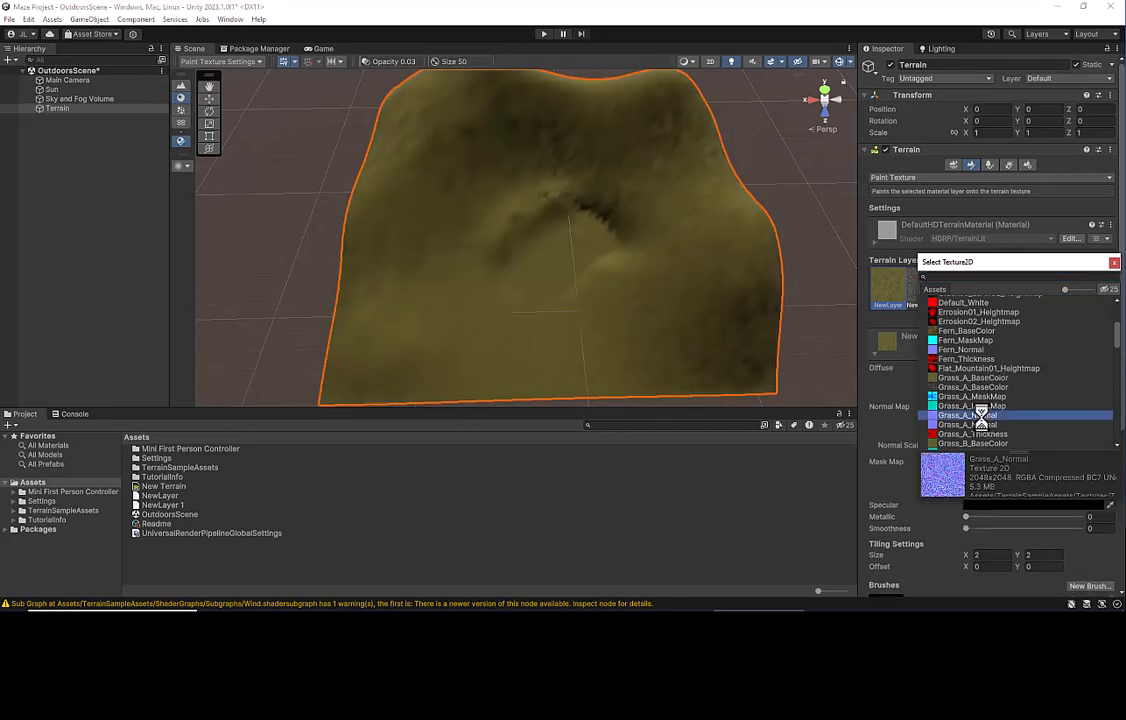
pyautogui.doubleClick(936, 418)
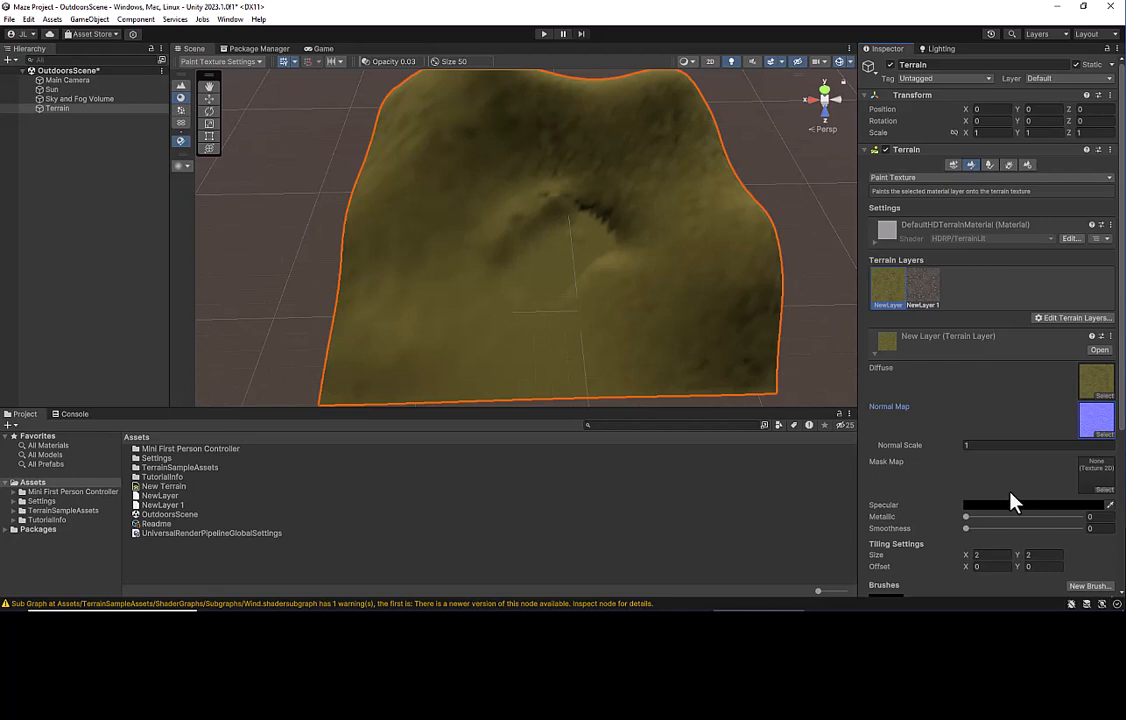
# Assign Black_Sand_Normal as the normal map of the black sand terrain layer
pyautogui.click(923, 292)
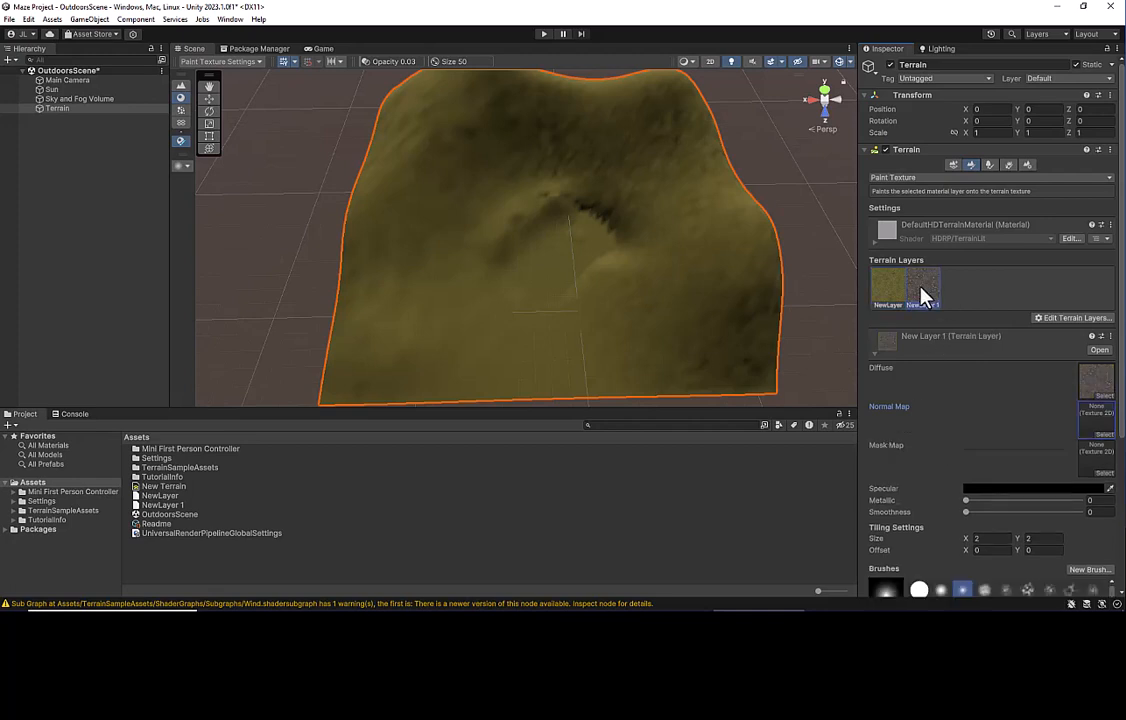
pyautogui.click(1105, 435)
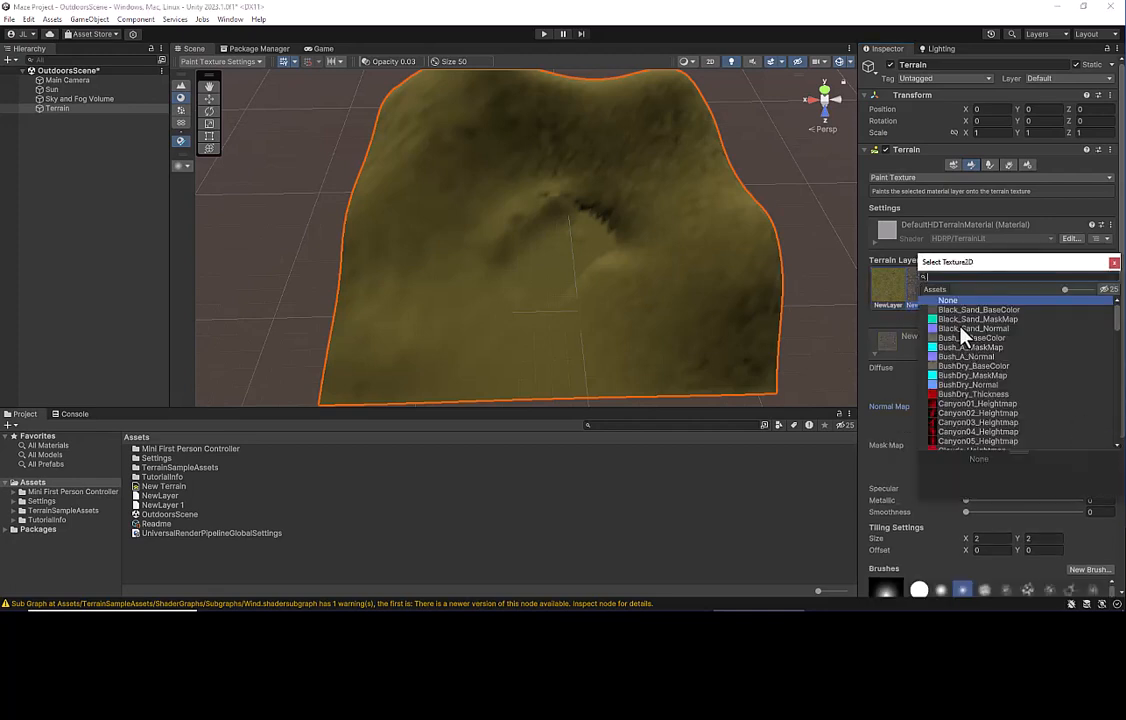
pyautogui.click(960, 320)
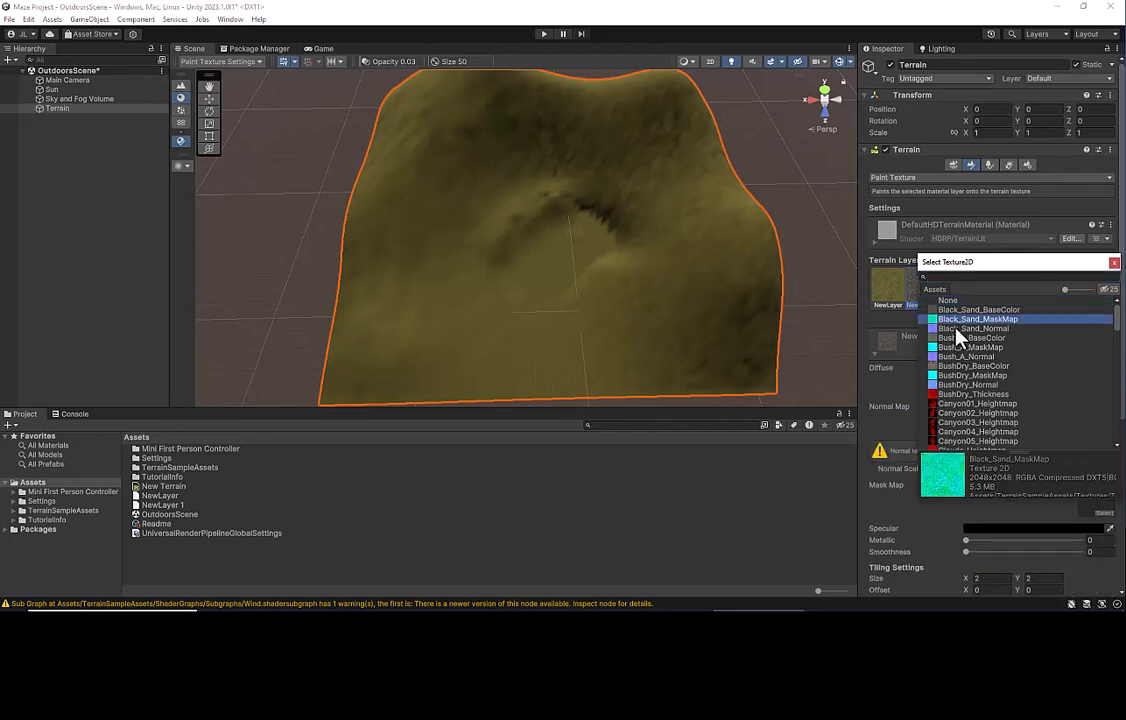
pyautogui.click(956, 330)
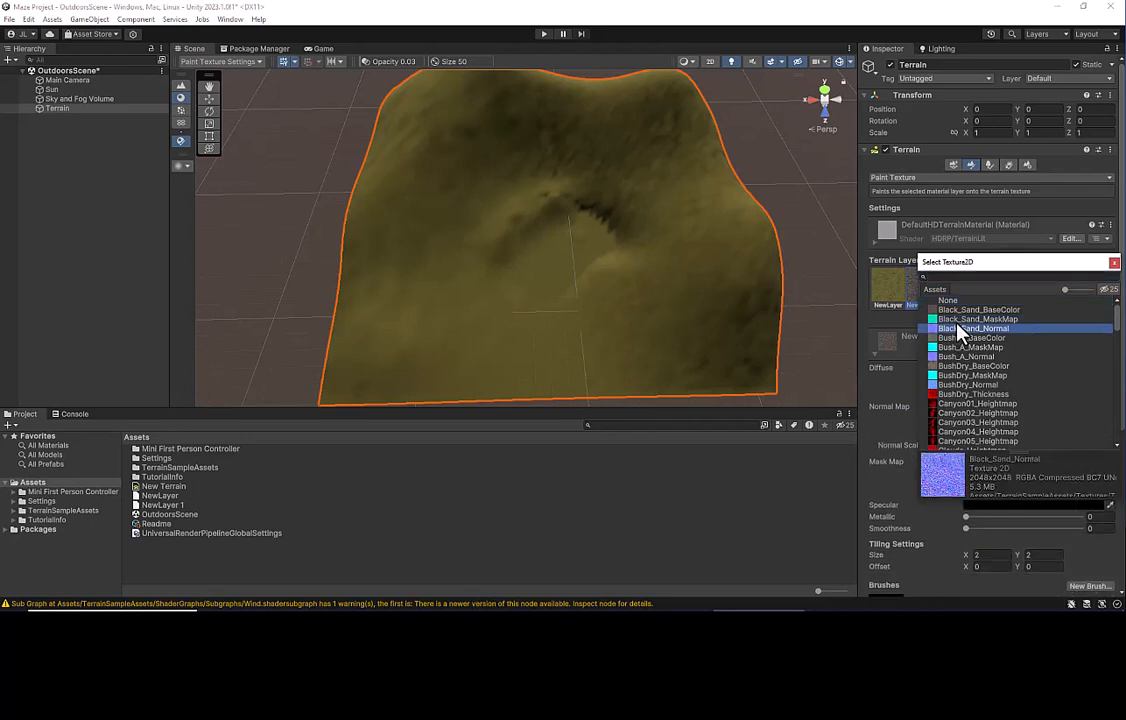
pyautogui.doubleClick(958, 332)
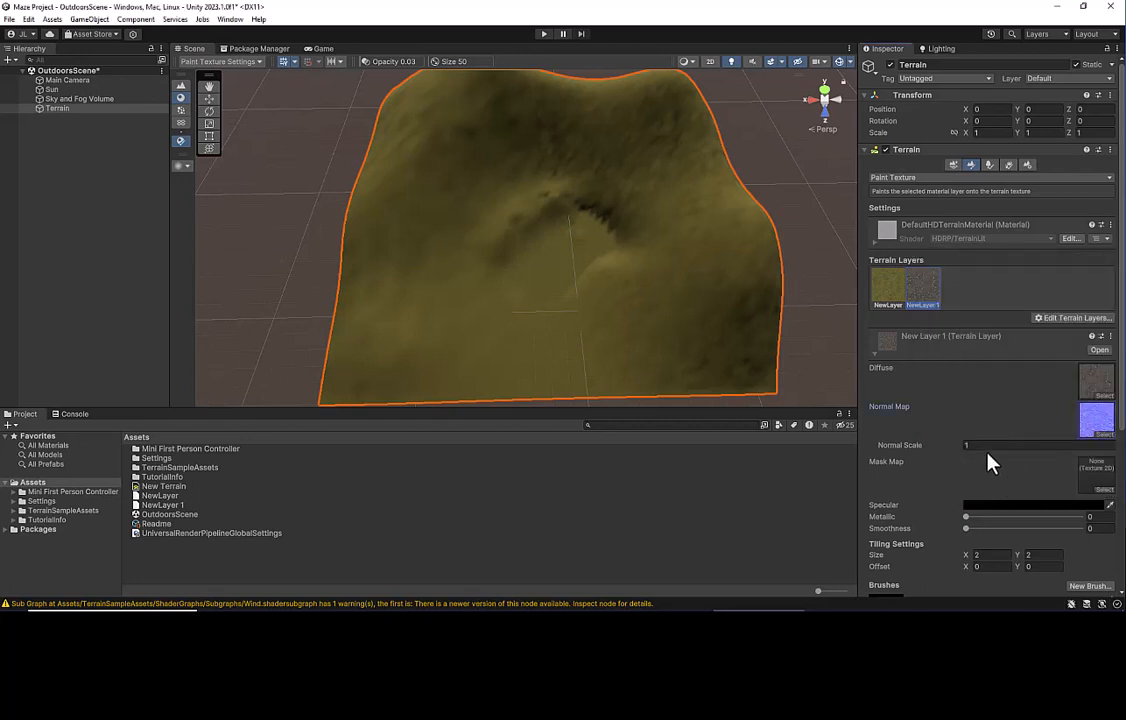
# Set the brush opacity to 4.6 and paint a black sand path from the central hollow to the terrain's front edge
pyautogui.scroll(-4, 940, 370)
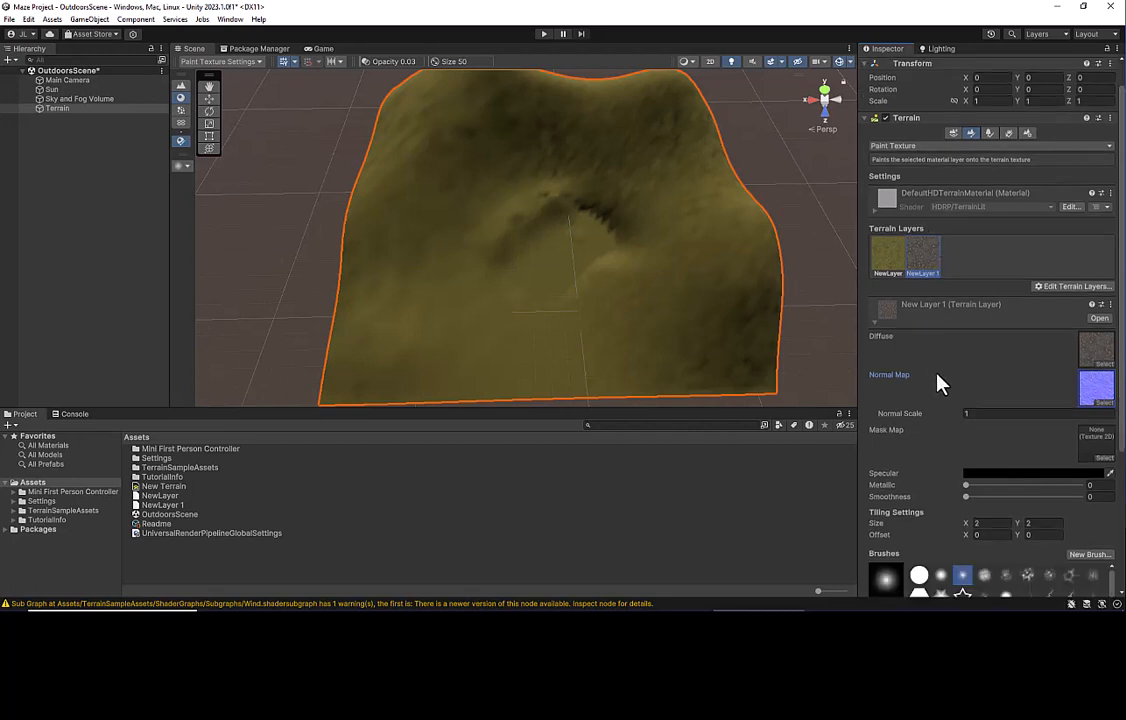
pyautogui.scroll(-1, 962, 355)
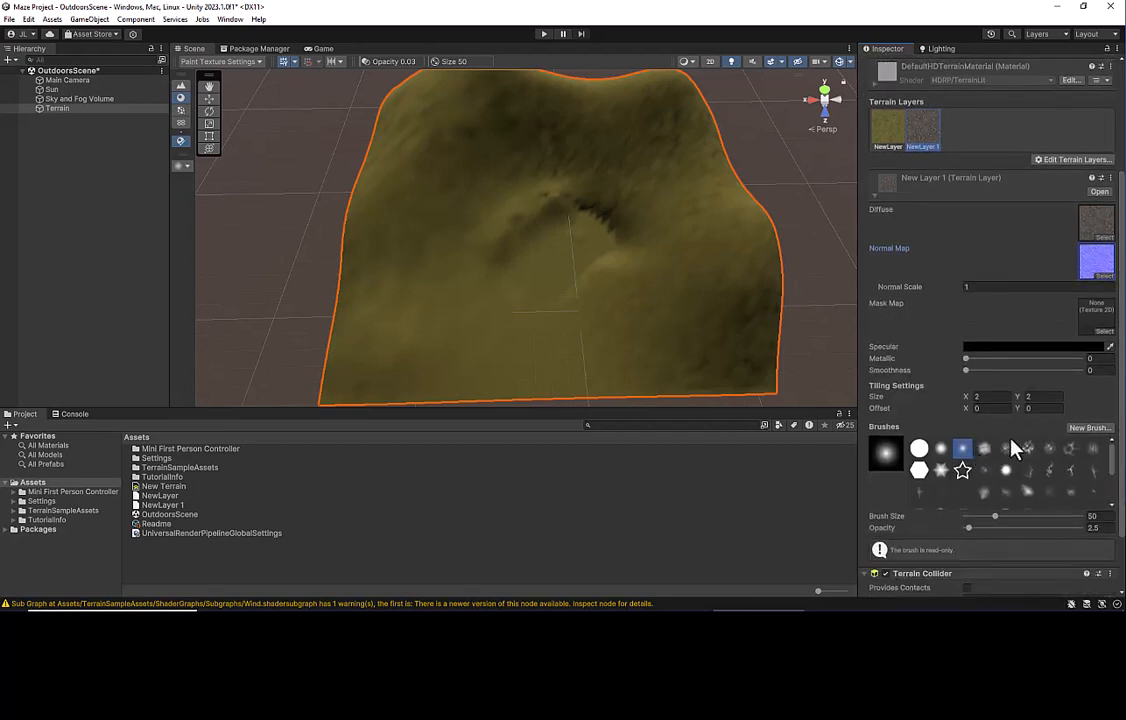
pyautogui.scroll(-1, 980, 505)
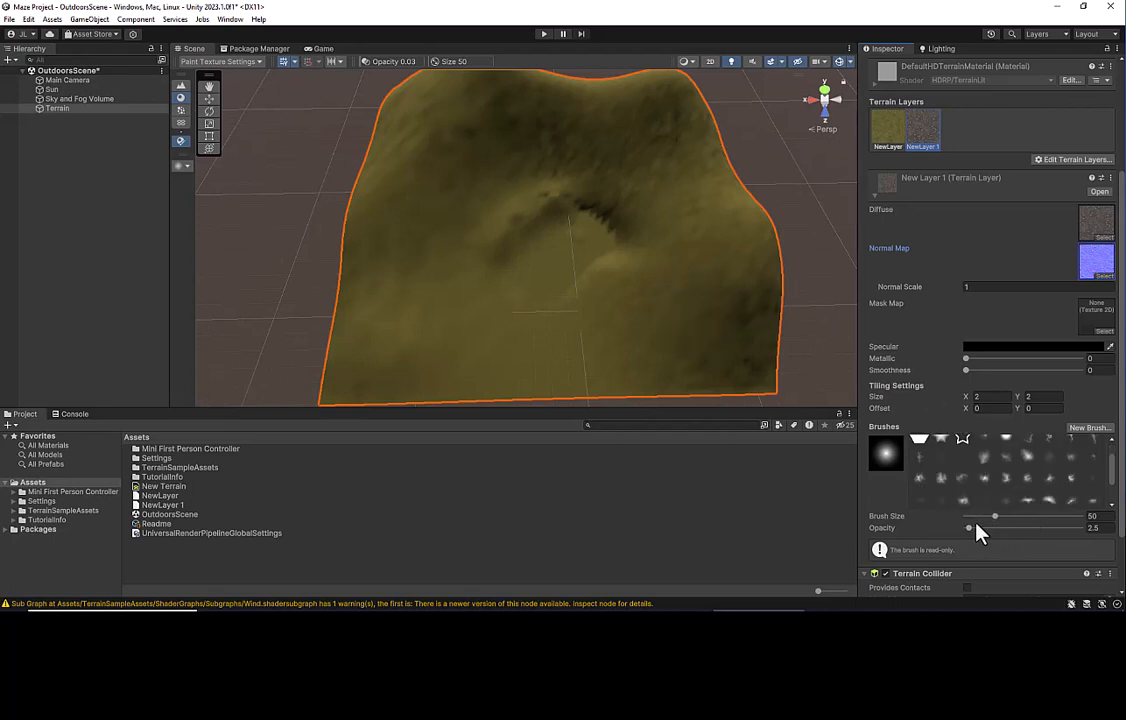
pyautogui.moveTo(967, 528); pyautogui.dragTo(975, 527)
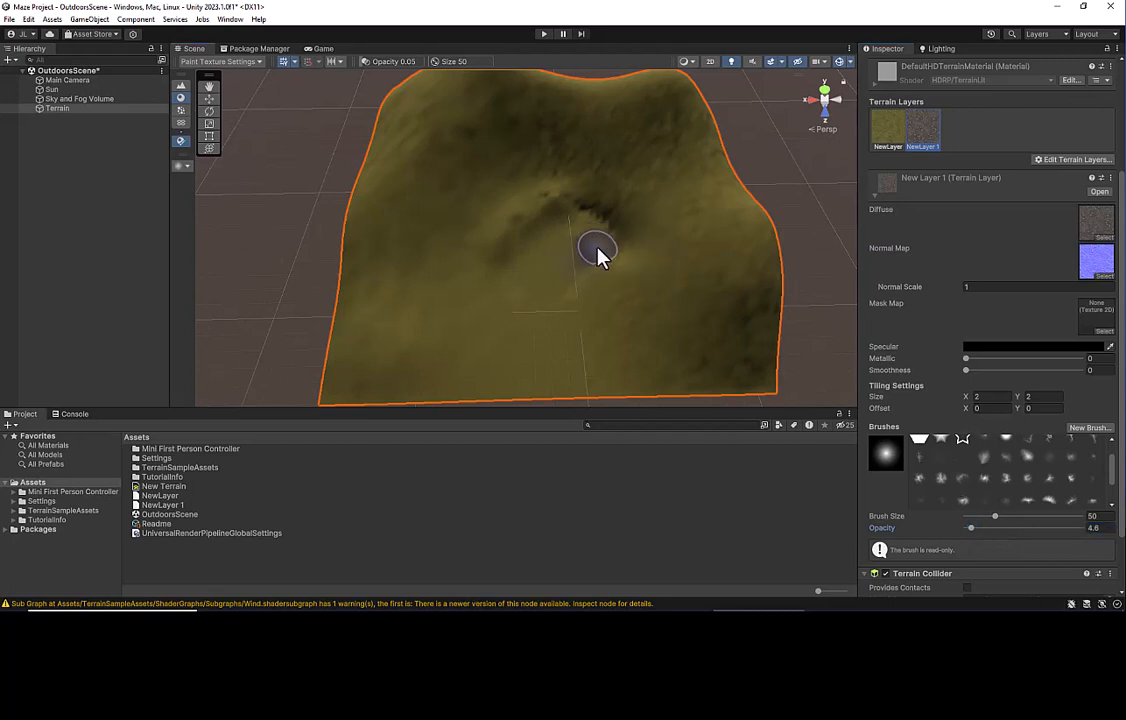
pyautogui.moveTo(597, 250)
pyautogui.mouseDown()
pyautogui.moveTo(558, 292)
pyautogui.moveTo(596, 234)
pyautogui.moveTo(576, 241)
pyautogui.moveTo(540, 285)
pyautogui.moveTo(593, 232)
pyautogui.moveTo(552, 287)
pyautogui.mouseUp()
pyautogui.moveTo(535, 265)
pyautogui.mouseDown()
pyautogui.moveTo(528, 319)
pyautogui.moveTo(490, 397)
pyautogui.moveTo(575, 344)
pyautogui.moveTo(548, 314)
pyautogui.moveTo(570, 339)
pyautogui.moveTo(555, 383)
pyautogui.moveTo(522, 356)
pyautogui.moveTo(601, 374)
pyautogui.moveTo(557, 289)
pyautogui.mouseUp()
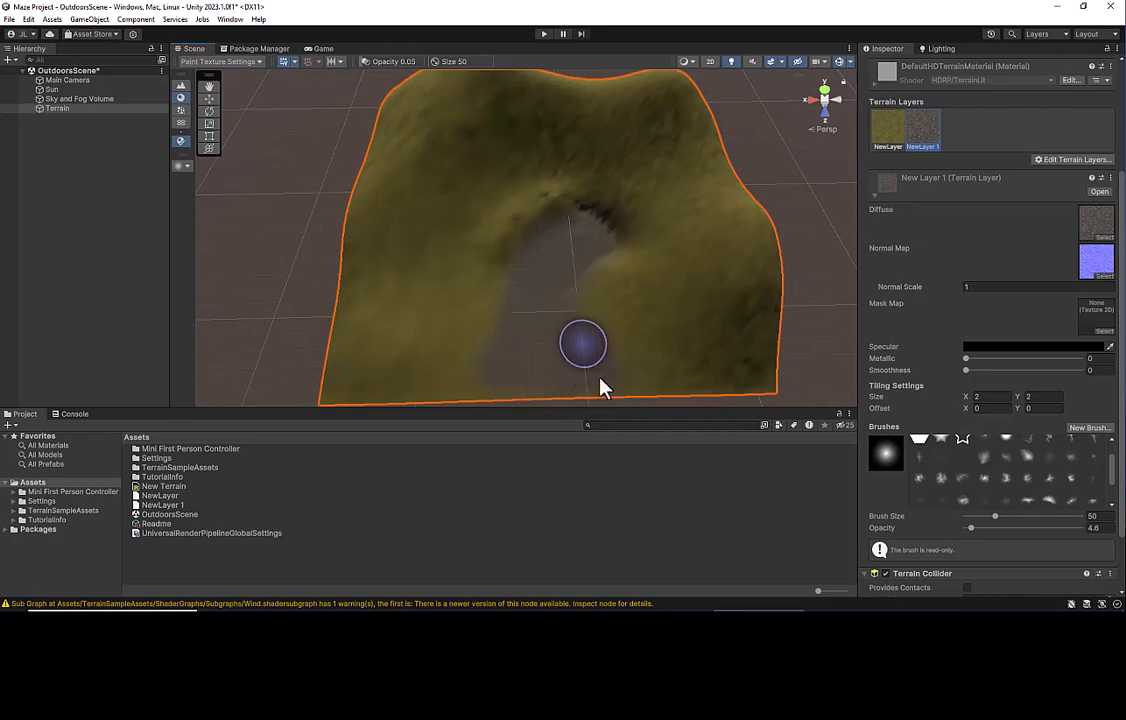
# Set the brush opacity to 1.5 and blend black sand along the path's edges, then collapse the black sand layer's settings
pyautogui.moveTo(968, 527); pyautogui.dragTo(966, 528)
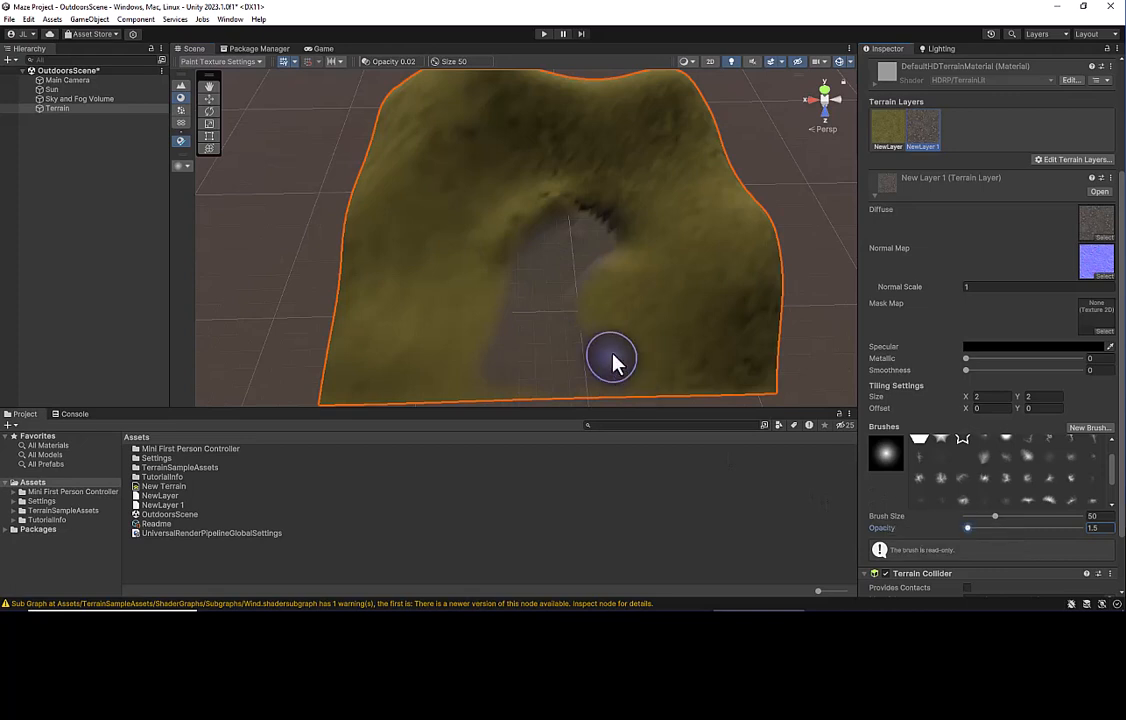
pyautogui.moveTo(645, 383)
pyautogui.mouseDown()
pyautogui.moveTo(613, 243)
pyautogui.moveTo(588, 307)
pyautogui.moveTo(588, 221)
pyautogui.moveTo(520, 285)
pyautogui.moveTo(530, 268)
pyautogui.mouseUp()
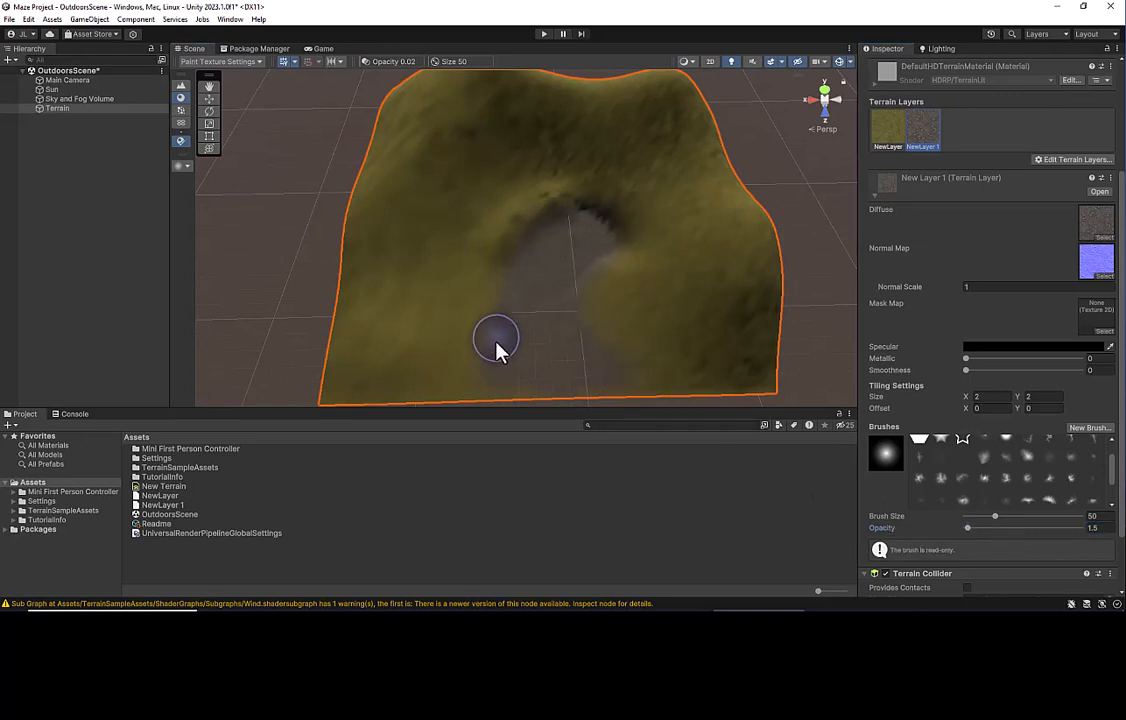
pyautogui.moveTo(610, 350); pyautogui.dragTo(558, 315, button='middle')
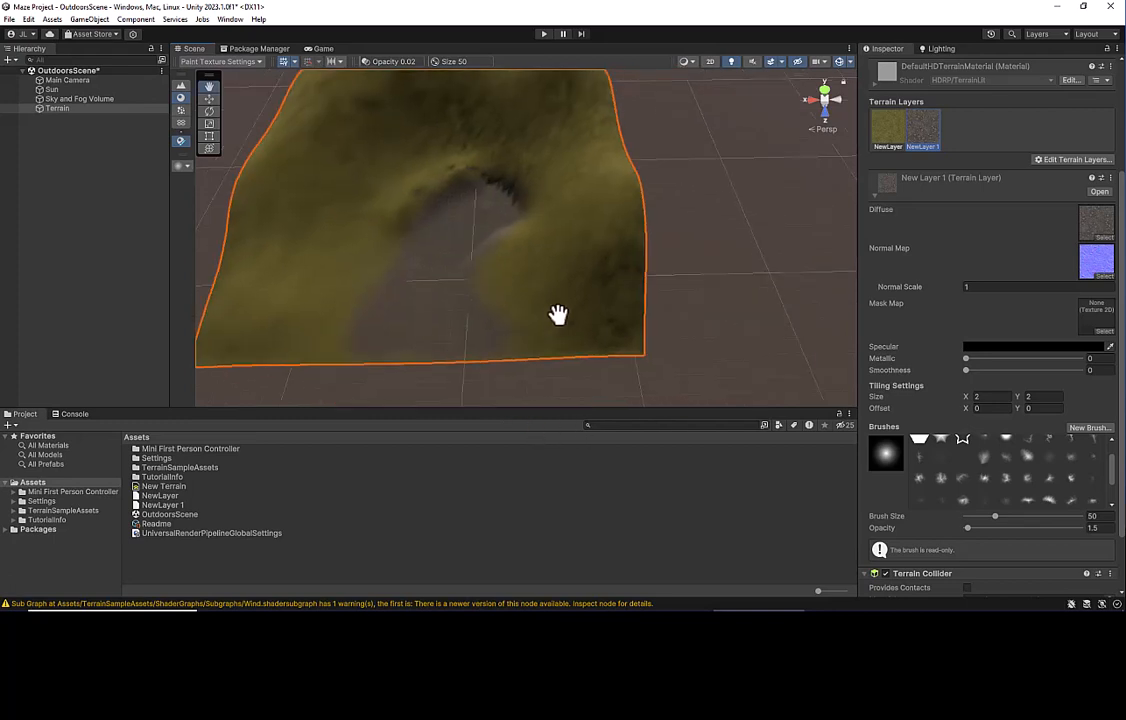
pyautogui.scroll(10, 545, 280)
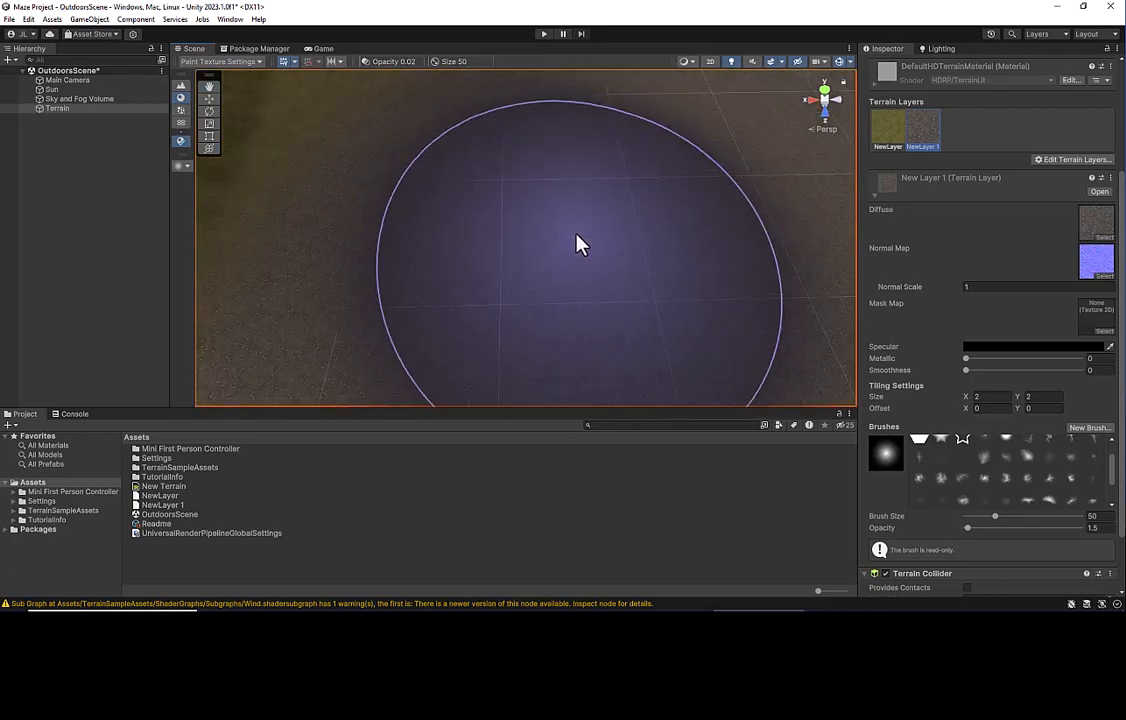
pyautogui.scroll(-10, 578, 244)
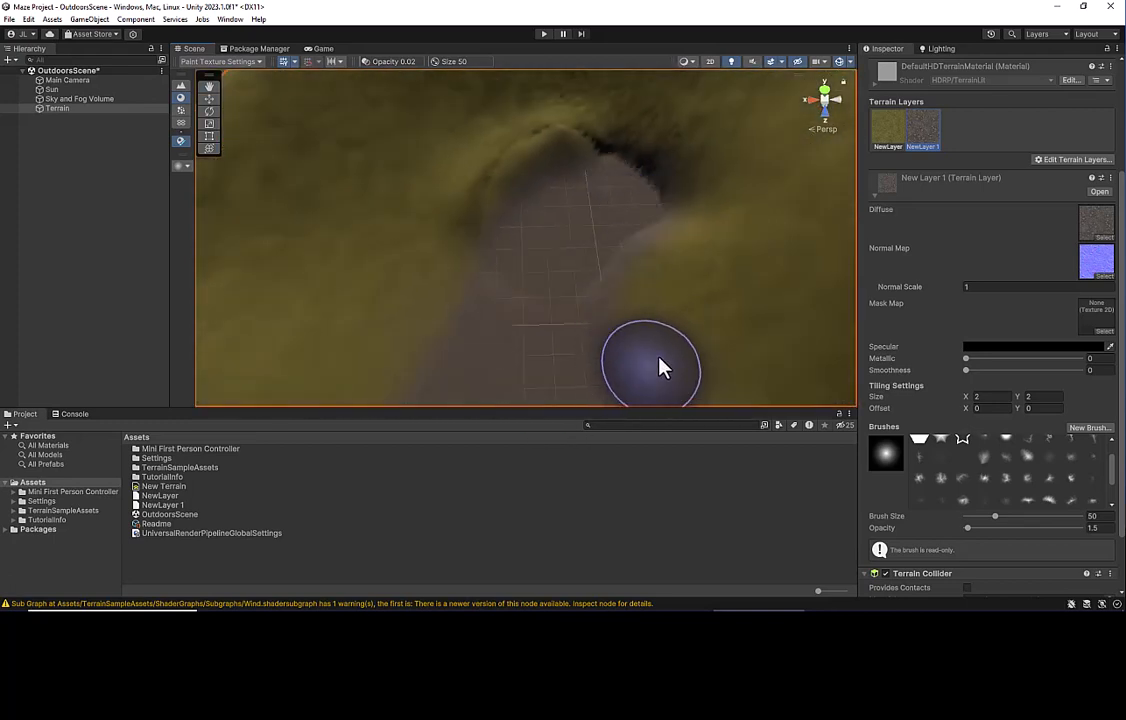
pyautogui.scroll(-5, 645, 340)
pyautogui.moveTo(543, 302); pyautogui.dragTo(557, 300, button='middle')
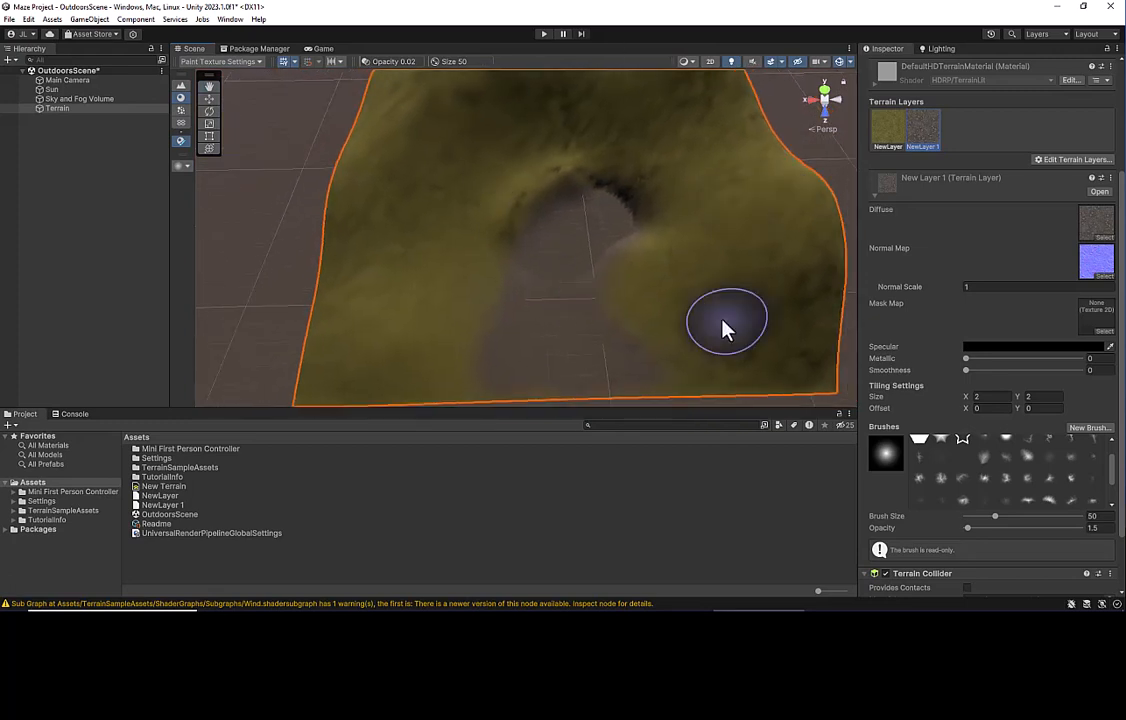
pyautogui.click(877, 196)
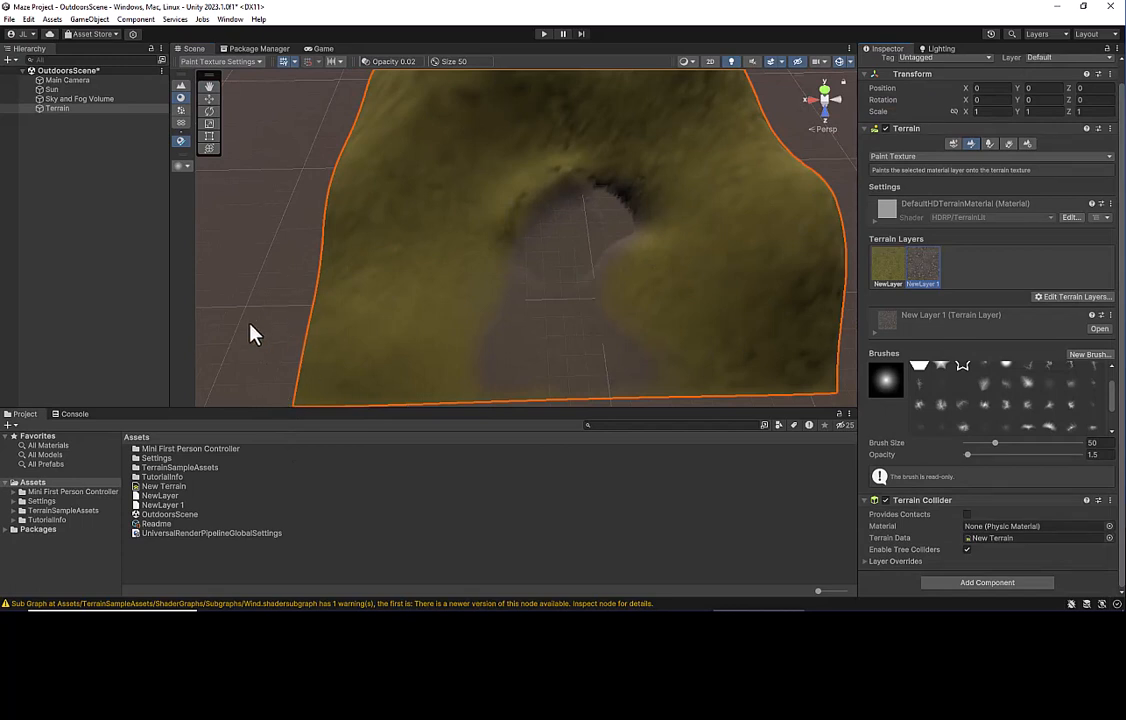
# Place the First Person Controller prefab from the Mini First Person Controller folder in the terrain's central hollow
pyautogui.click(205, 449)
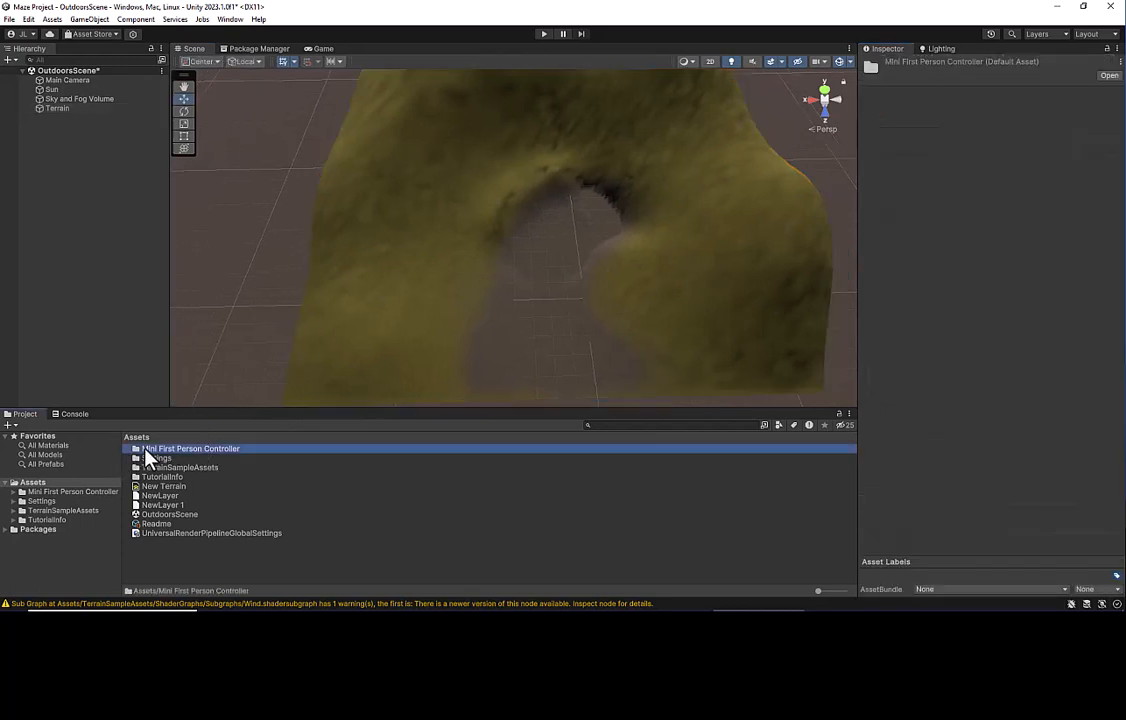
pyautogui.doubleClick(146, 450)
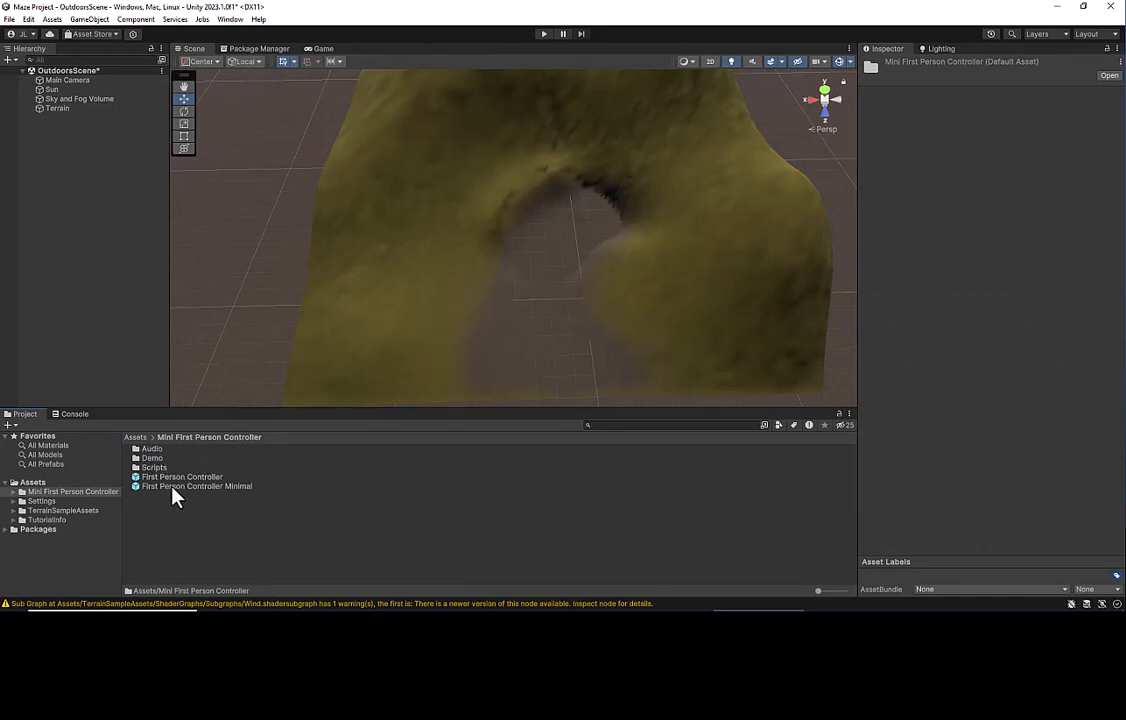
pyautogui.click(171, 477)
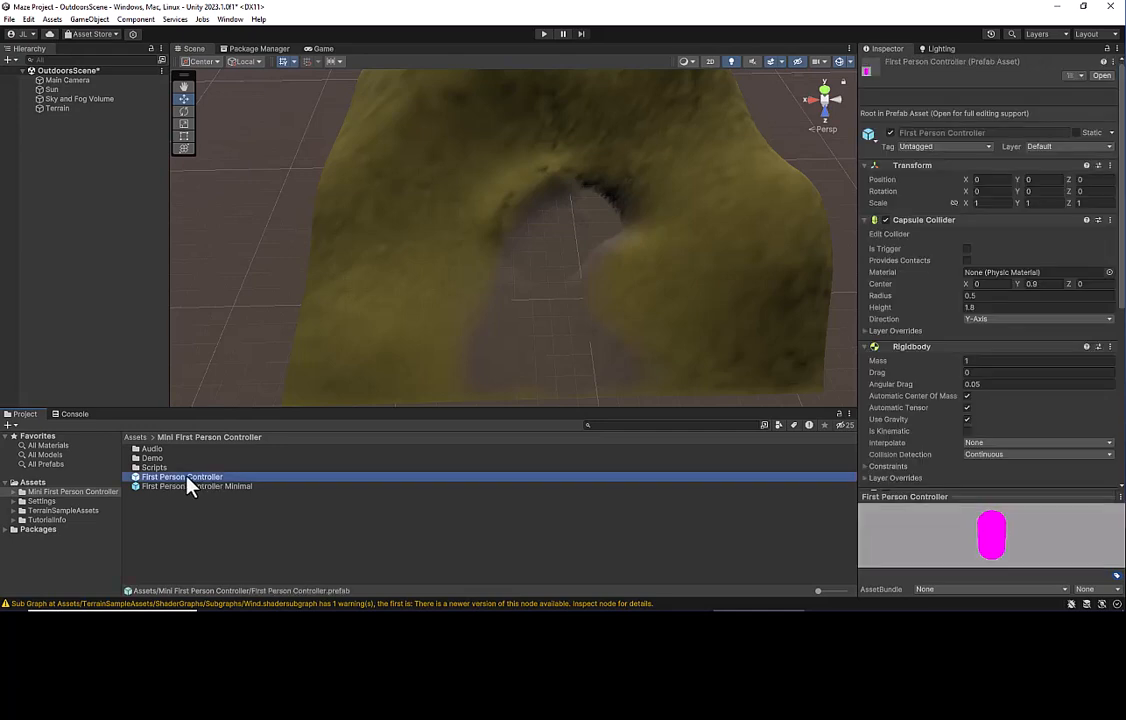
pyautogui.moveTo(188, 484); pyautogui.dragTo(550, 245)
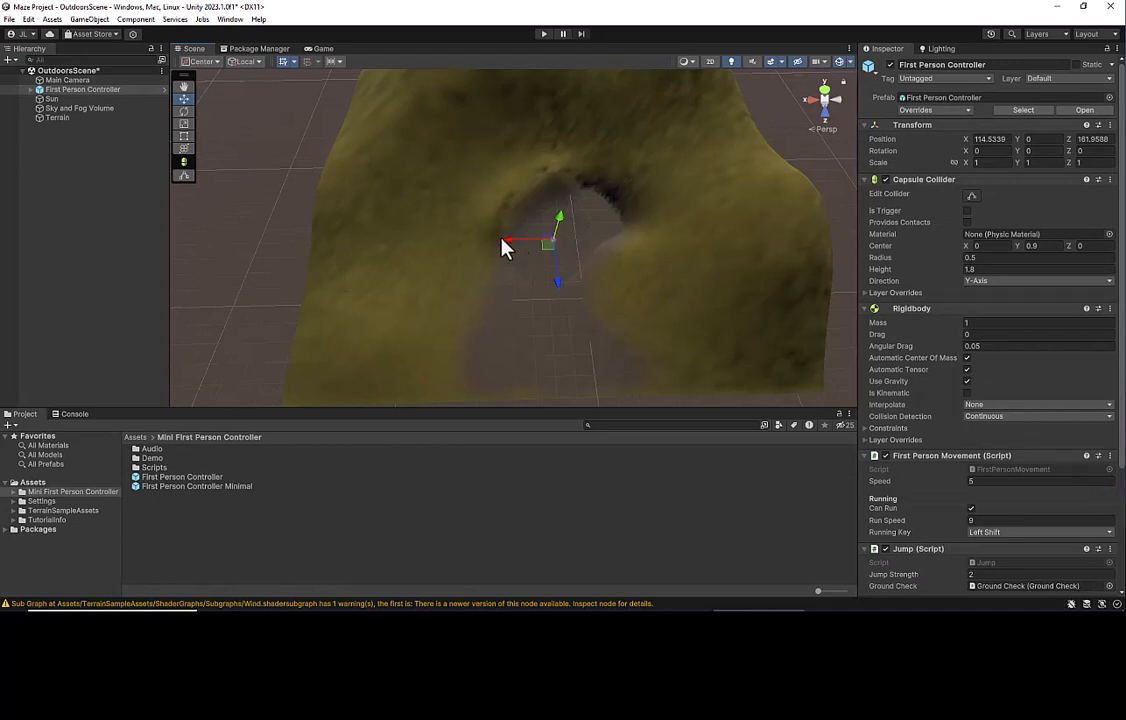
# Expand the First Person Controller's child objects and disable the Main Camera so the First Person Camera provides the view
pyautogui.click(32, 90)
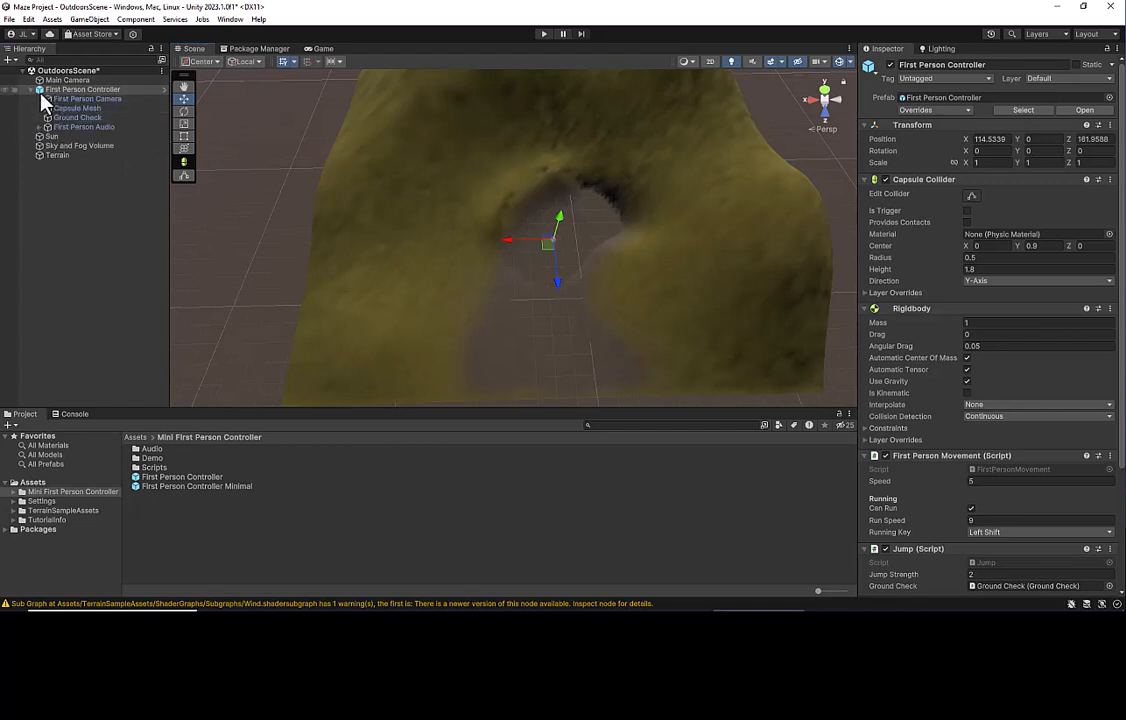
pyautogui.click(57, 81)
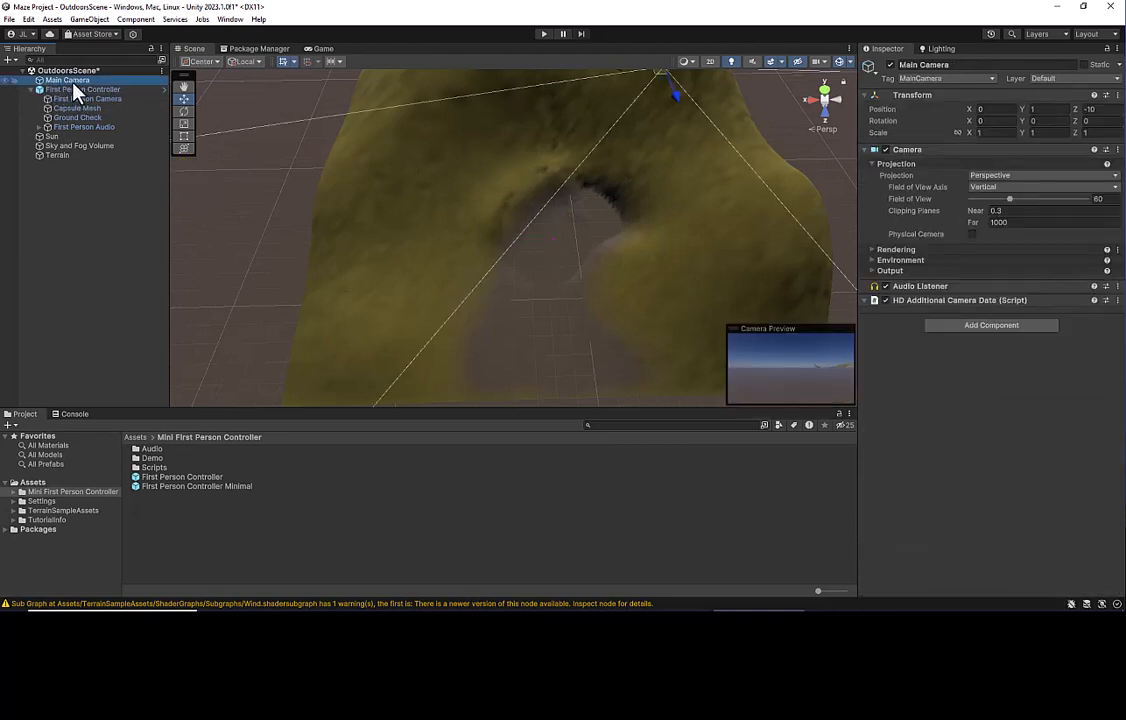
pyautogui.click(886, 64)
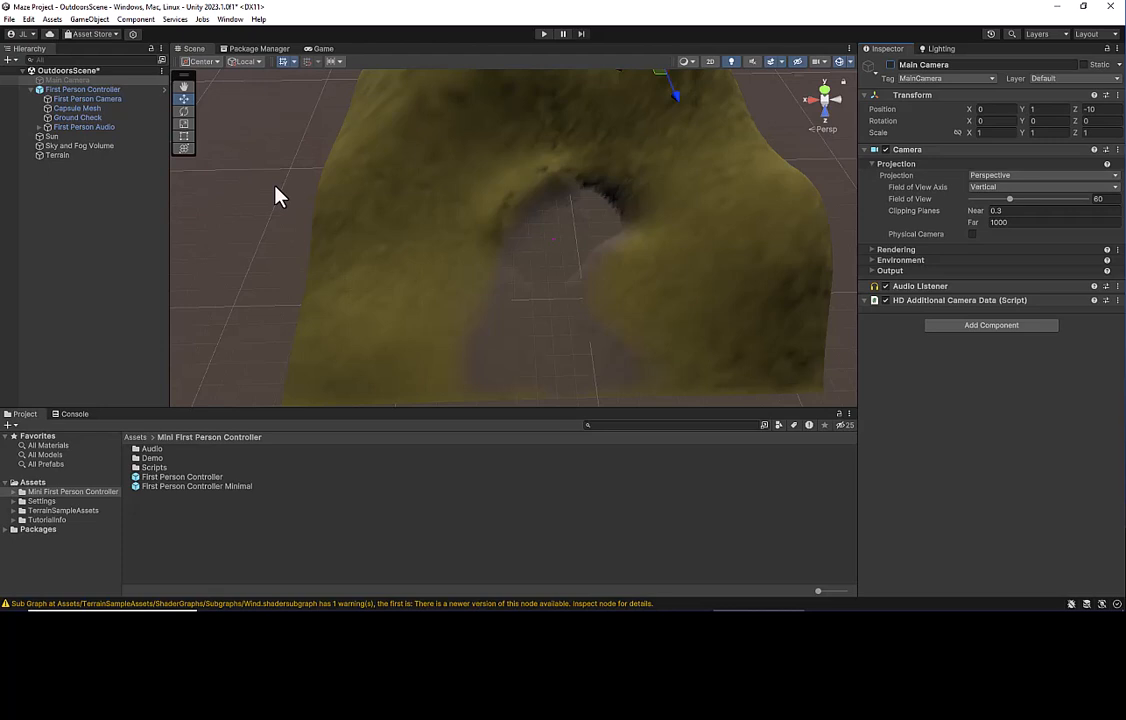
pyautogui.click(105, 100)
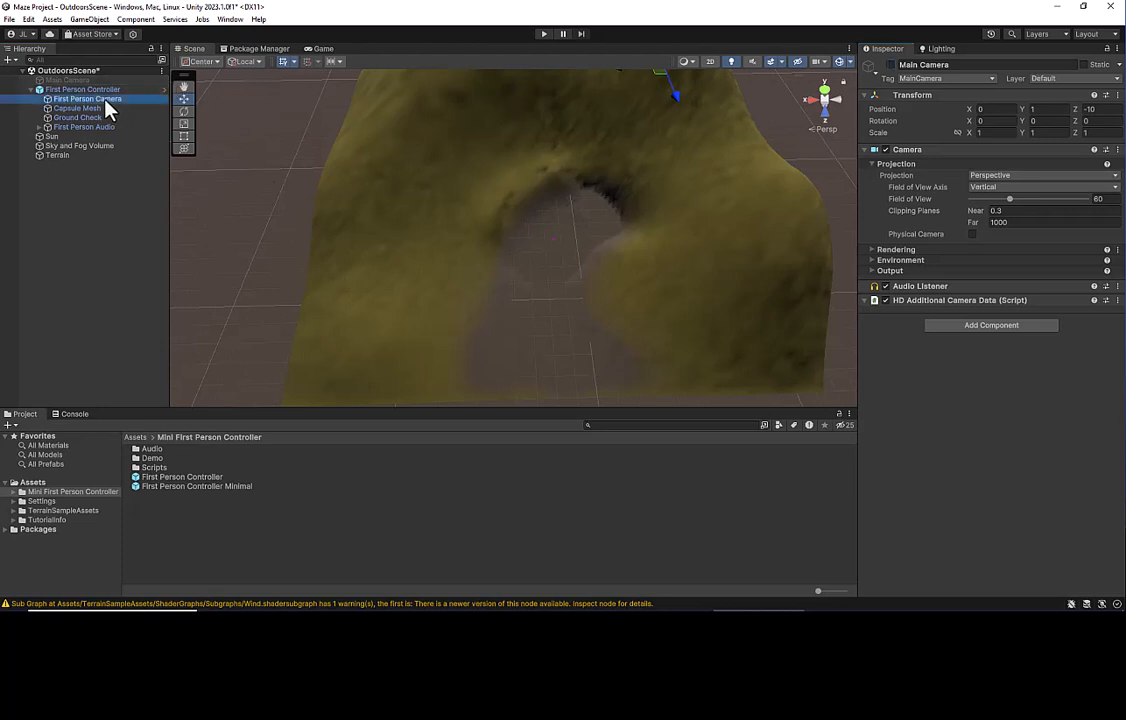
pyautogui.click(63, 260)
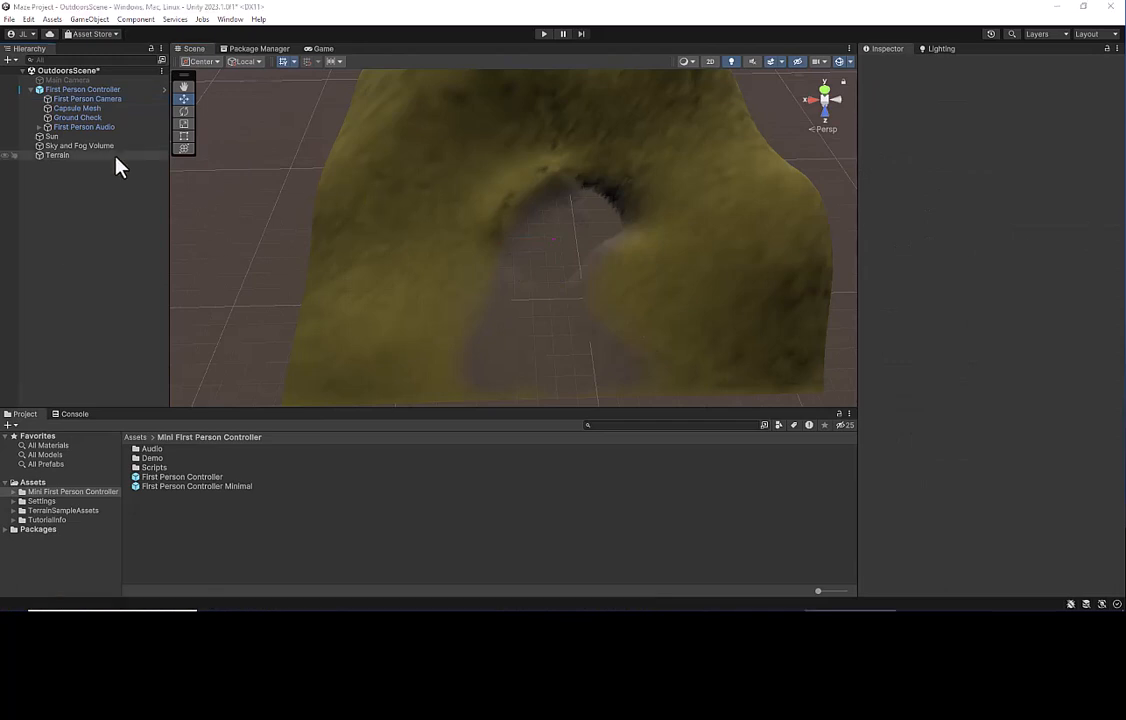
# Play-test the scene in the Game view by walking across the sand and grass terrain, then stop playback
pyautogui.click(323, 49)
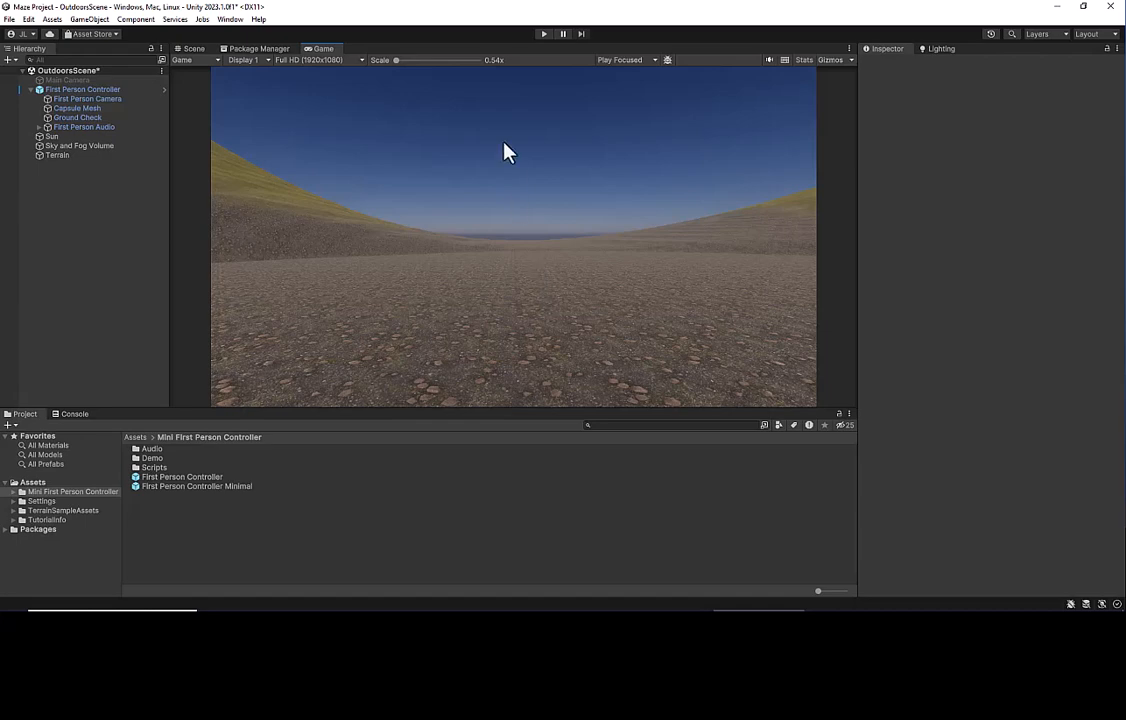
pyautogui.click(543, 34)
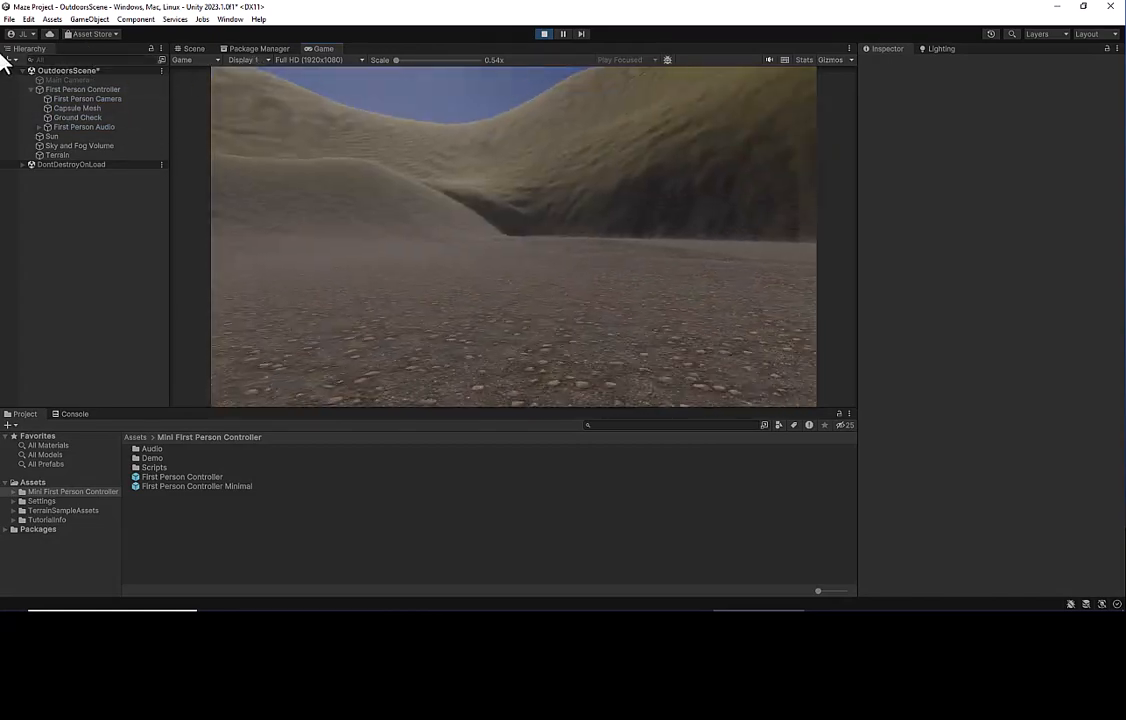
pyautogui.press('w')
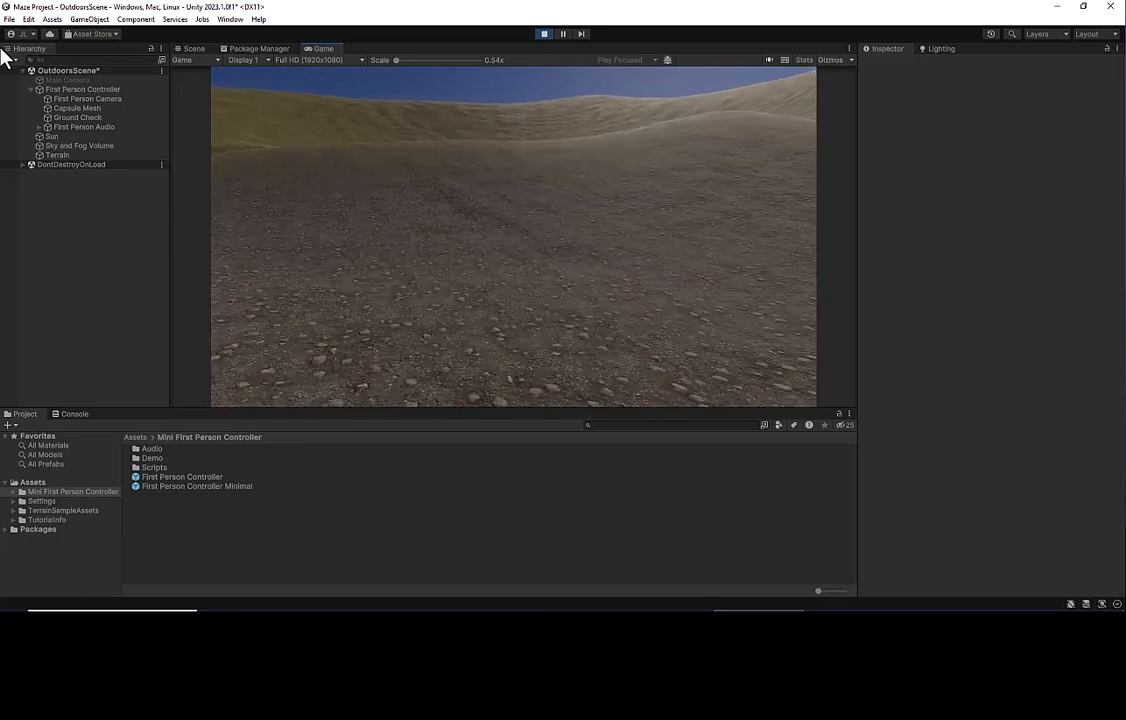
pyautogui.press('w')
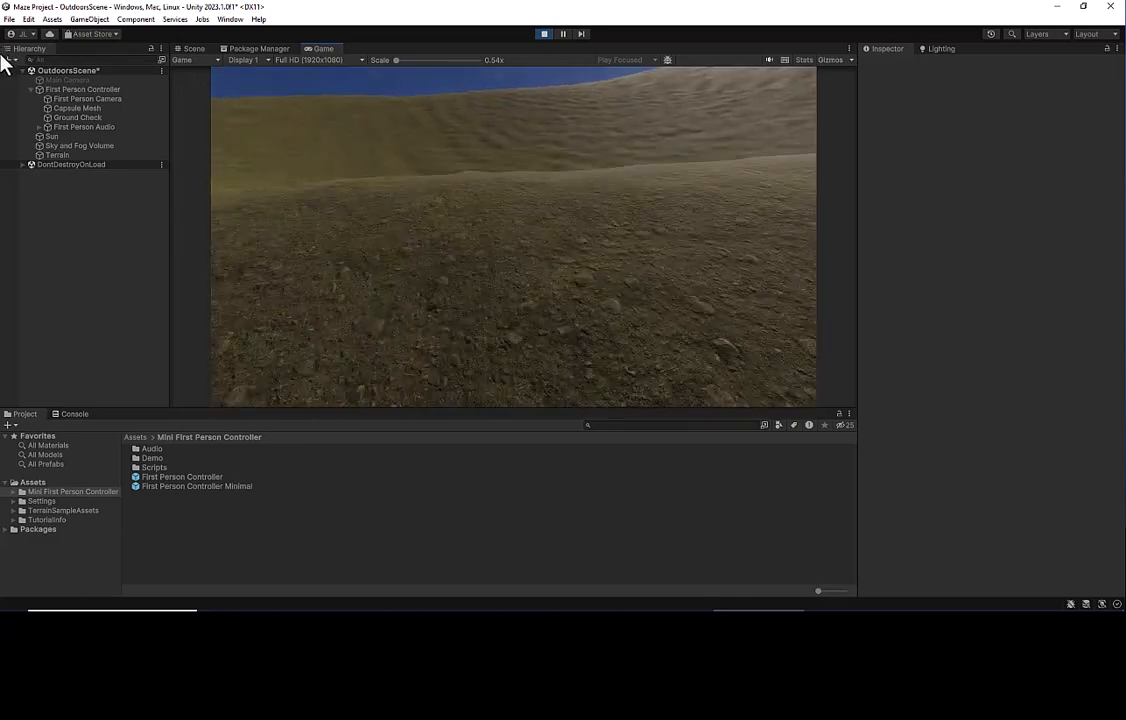
pyautogui.press('w')
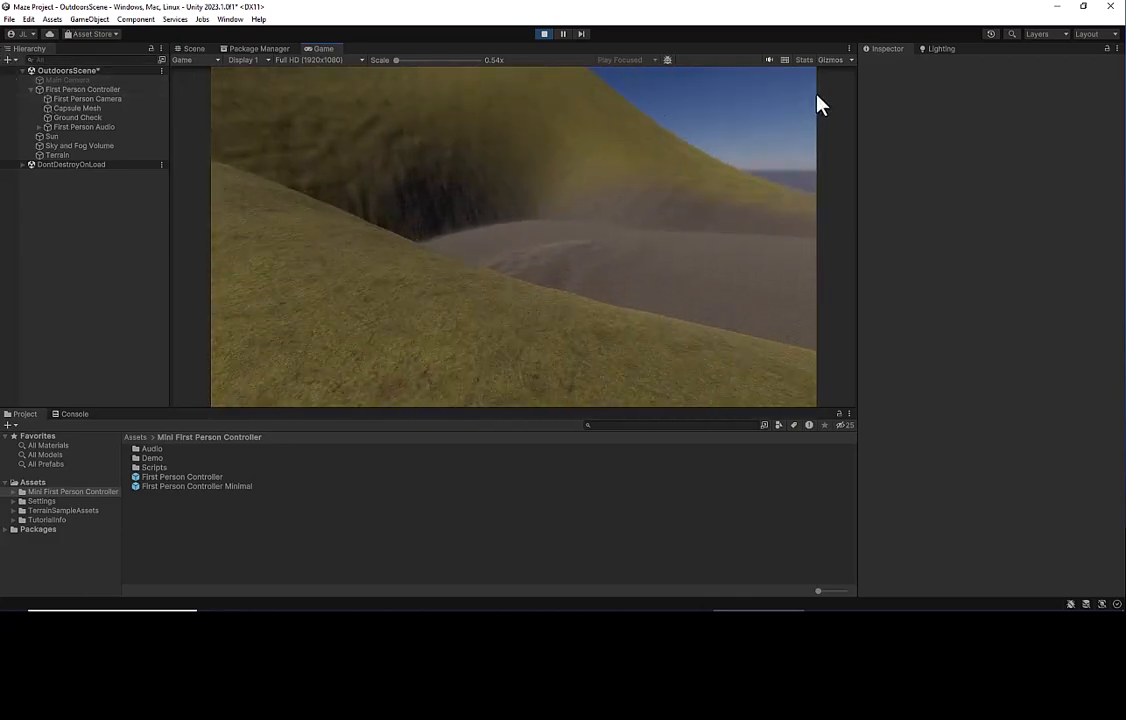
pyautogui.press('w')
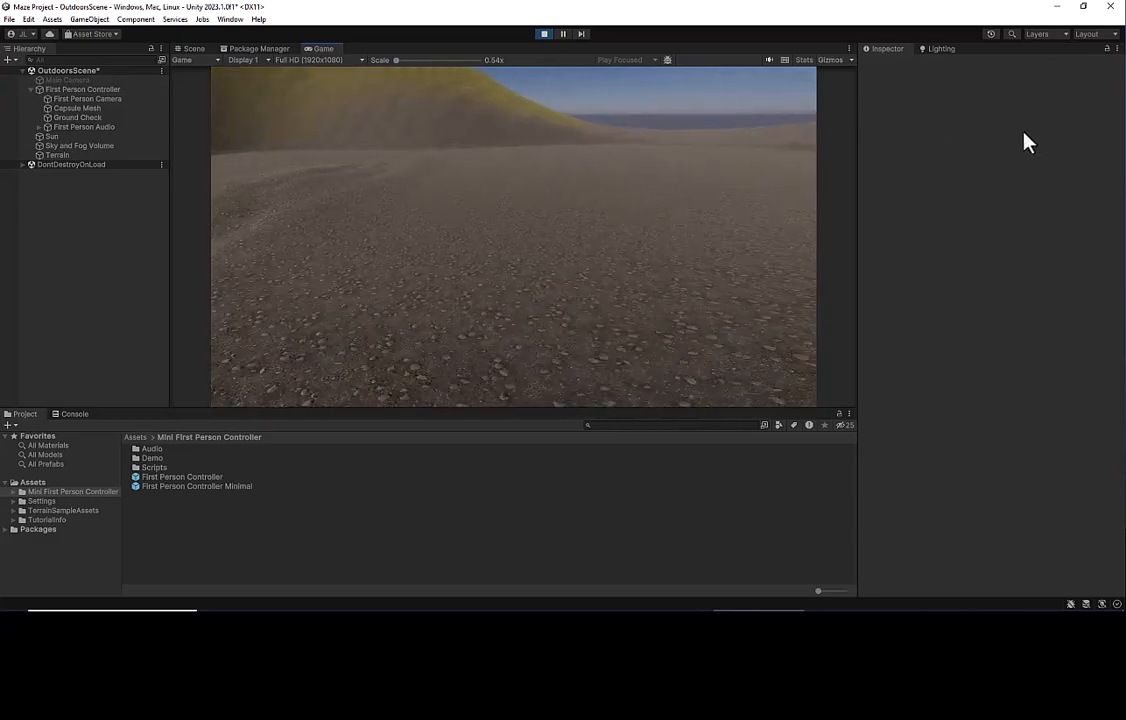
pyautogui.press('w')
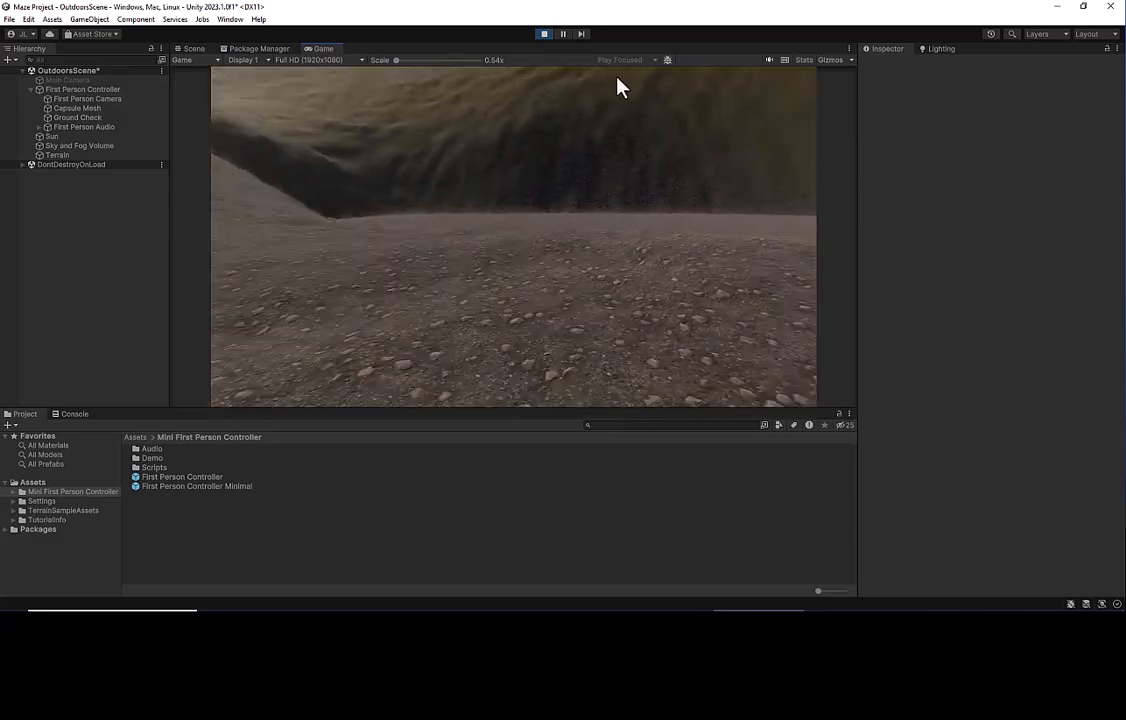
pyautogui.press('w')
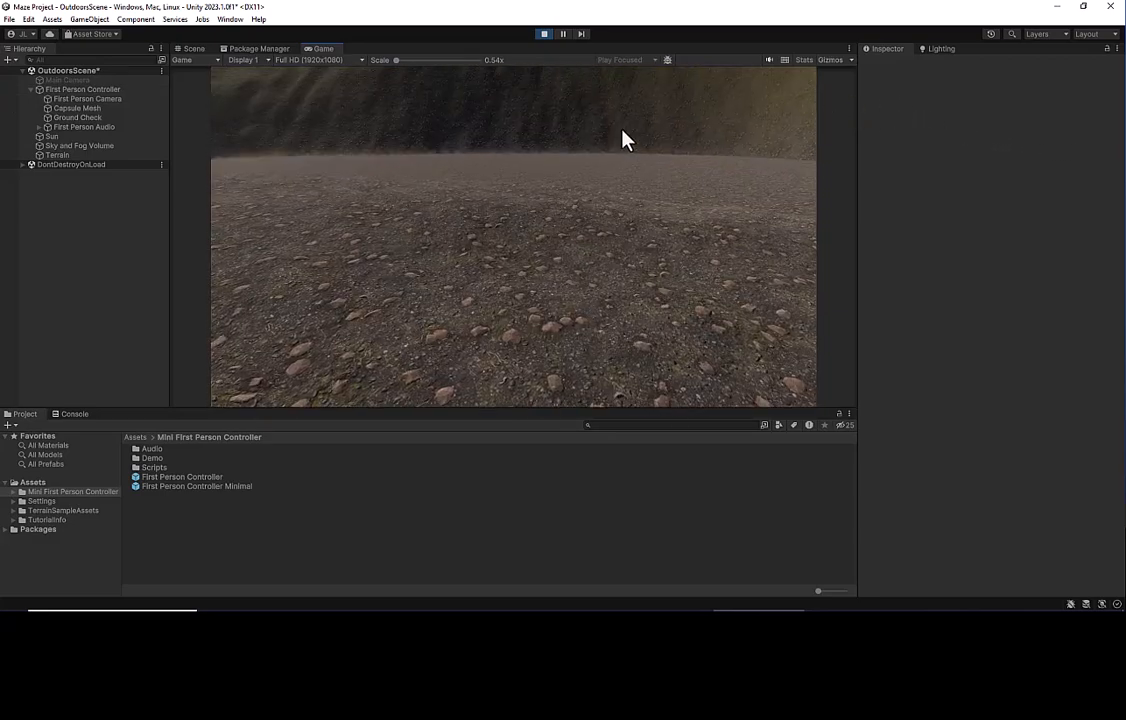
pyautogui.press('w')
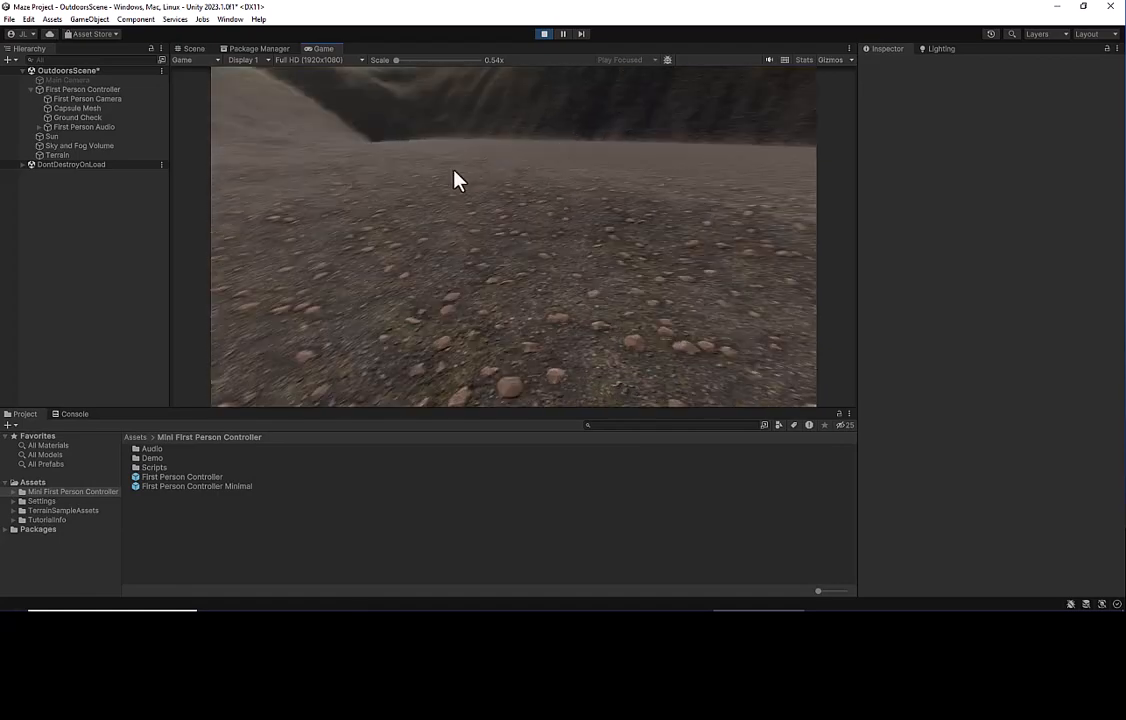
pyautogui.press('w')
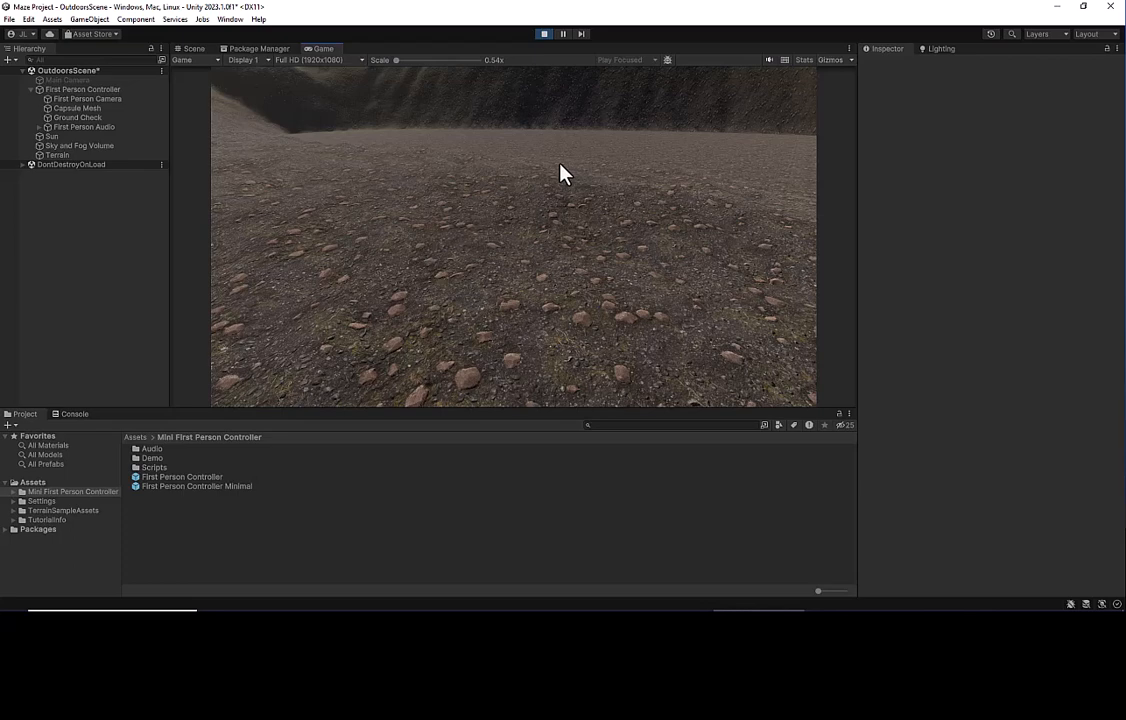
pyautogui.click(543, 35)
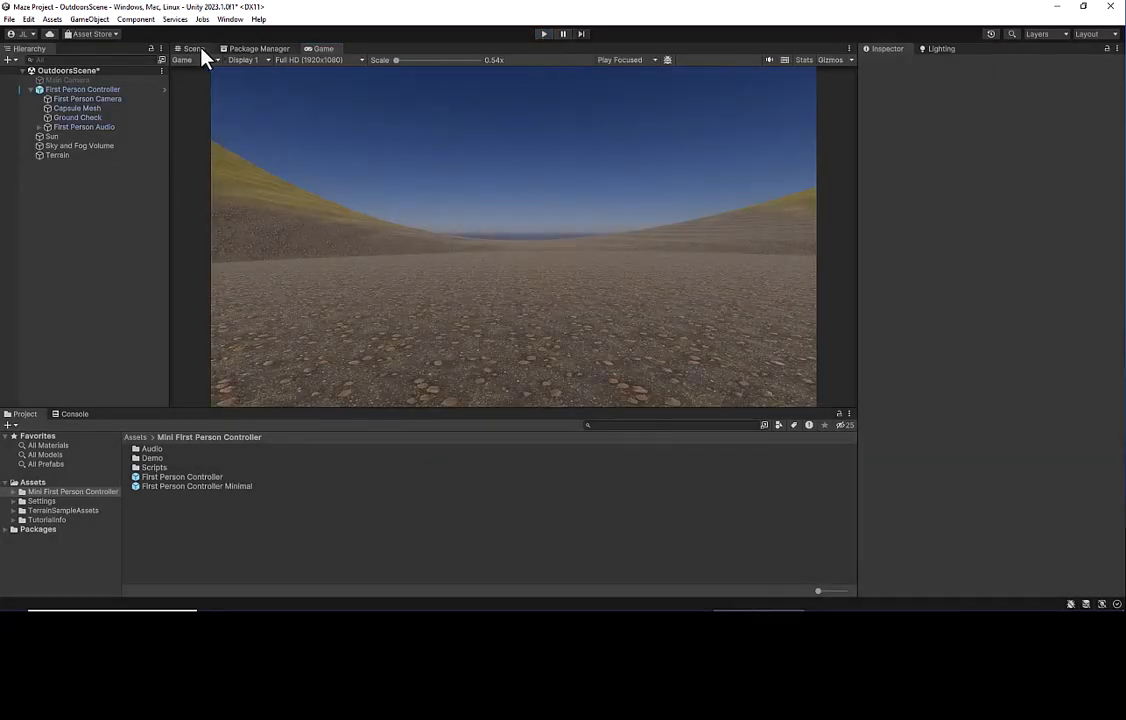
# Set the First Person Controller's Y rotation to -138.6 while checking its facing direction in the Game view
pyautogui.click(192, 49)
pyautogui.scroll(6, 596, 240)
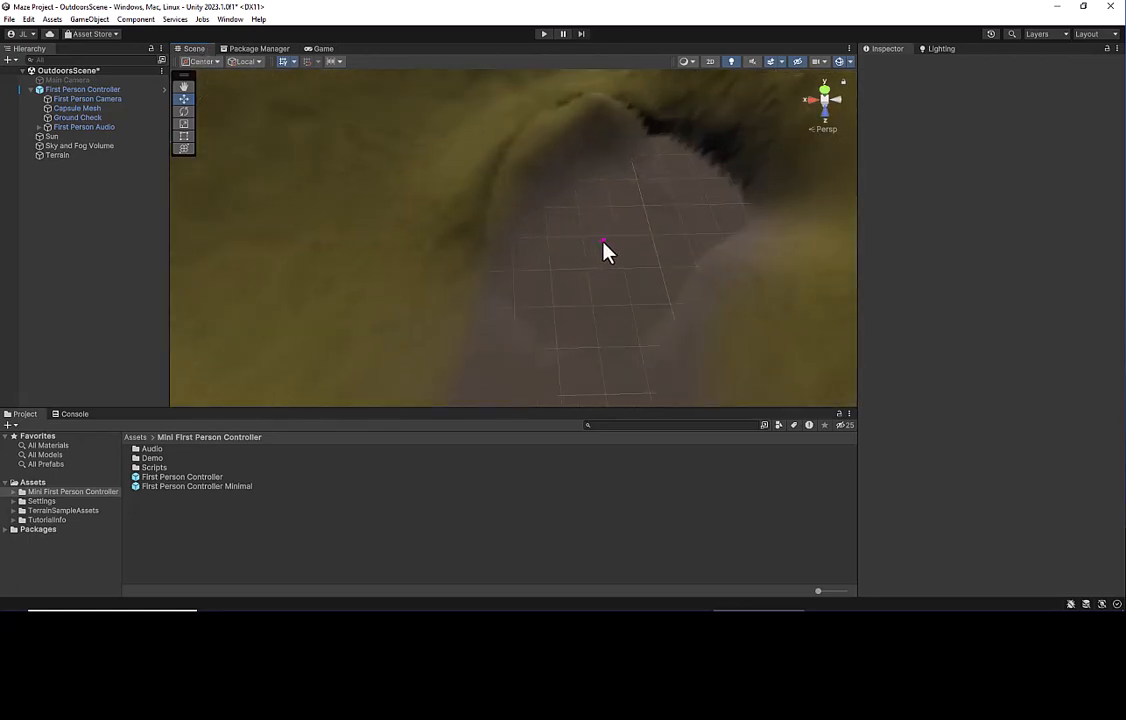
pyautogui.click(603, 248)
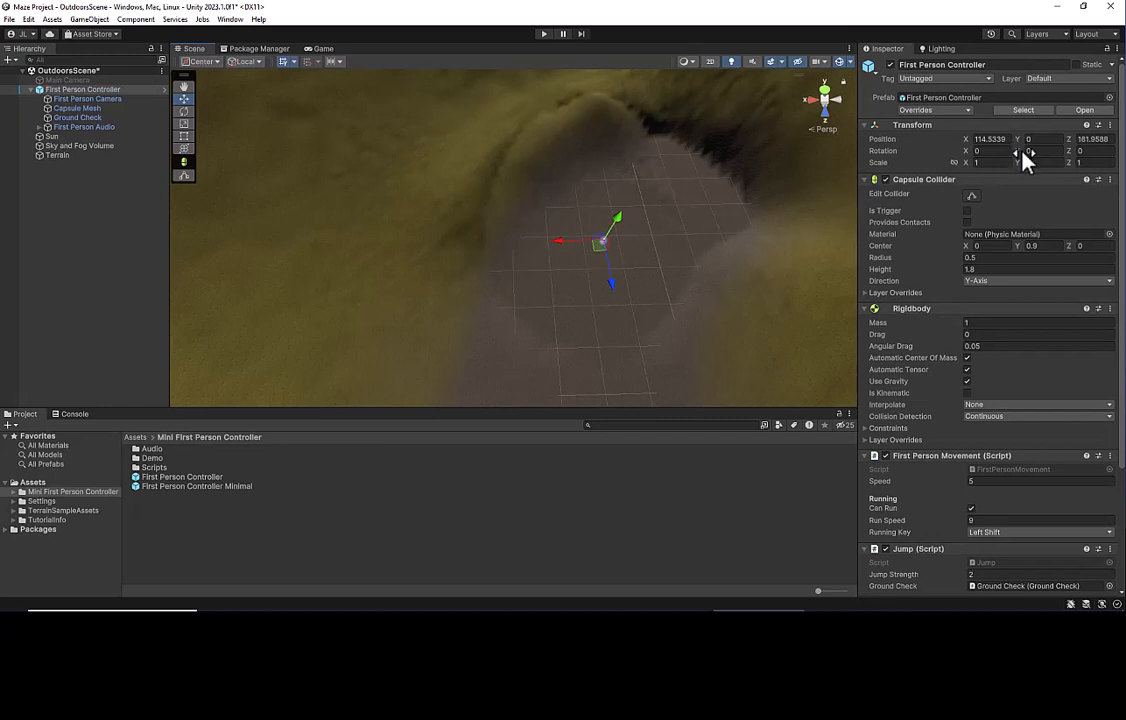
pyautogui.click(322, 49)
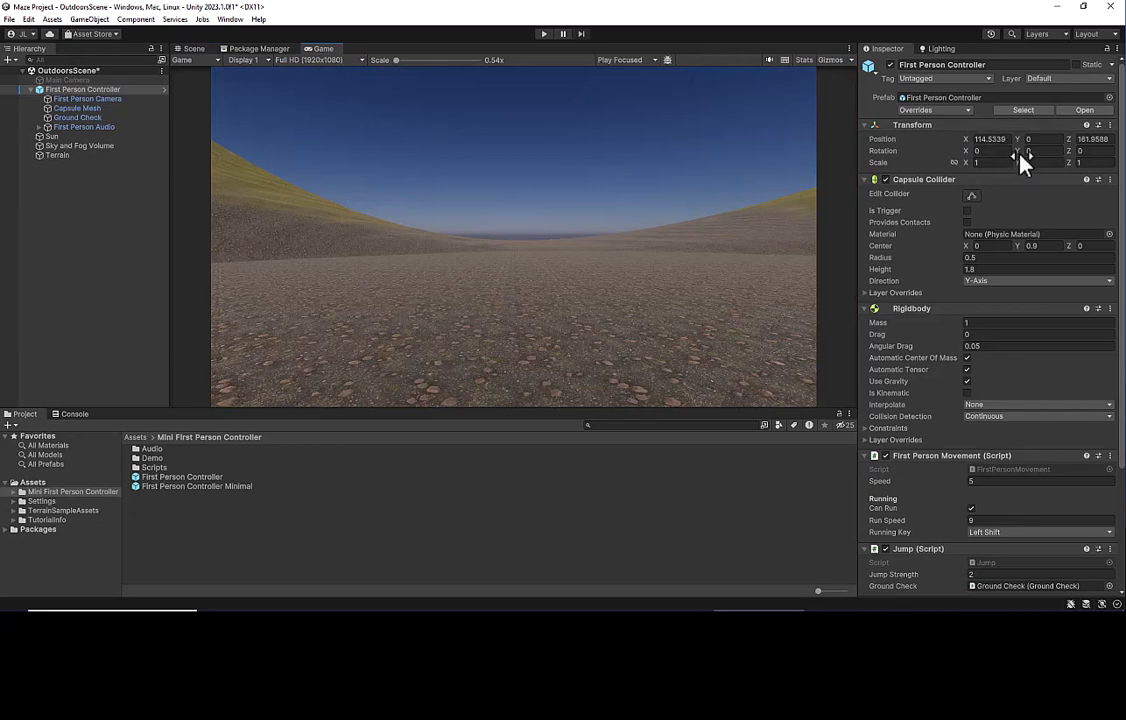
pyautogui.moveTo(1019, 151); pyautogui.dragTo(583, 147)
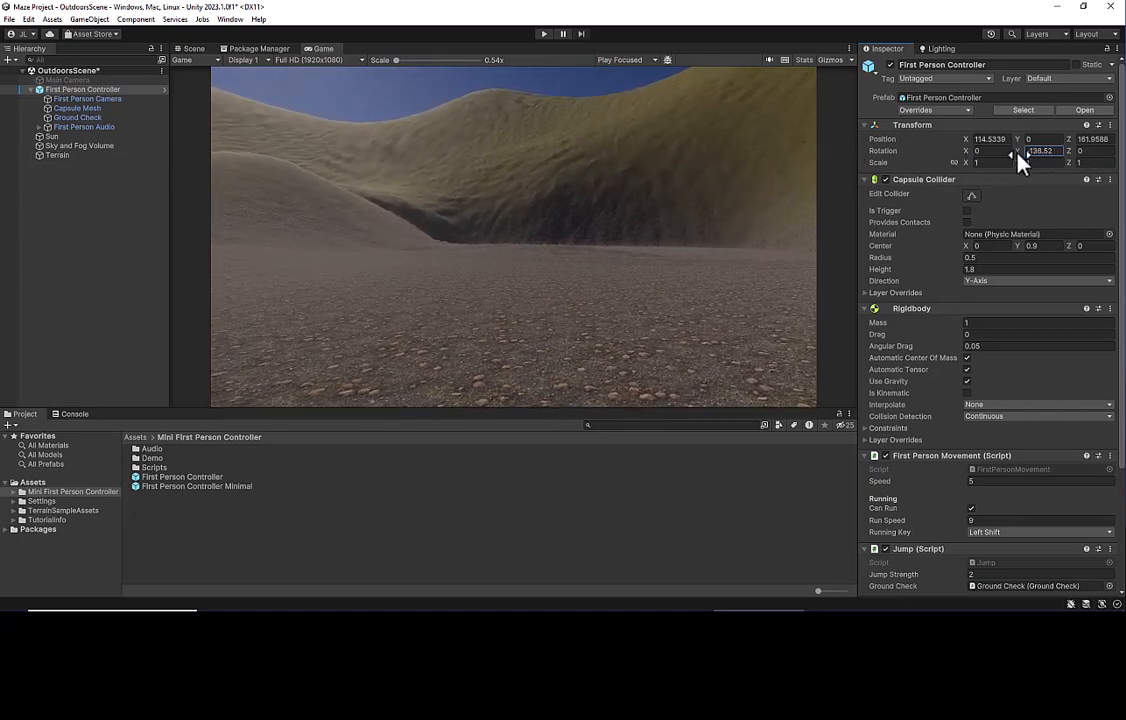
pyautogui.moveTo(1020, 160)
pyautogui.mouseDown()
pyautogui.moveTo(772, 151)
pyautogui.moveTo(190, 177)
pyautogui.moveTo(1106, 164)
pyautogui.moveTo(787, 126)
pyautogui.moveTo(1035, 138)
pyautogui.moveTo(281, 159)
pyautogui.moveTo(820, 180)
pyautogui.moveTo(1068, 143)
pyautogui.moveTo(1017, 162)
pyautogui.moveTo(35, 156)
pyautogui.moveTo(1058, 156)
pyautogui.moveTo(1037, 160)
pyautogui.mouseUp()
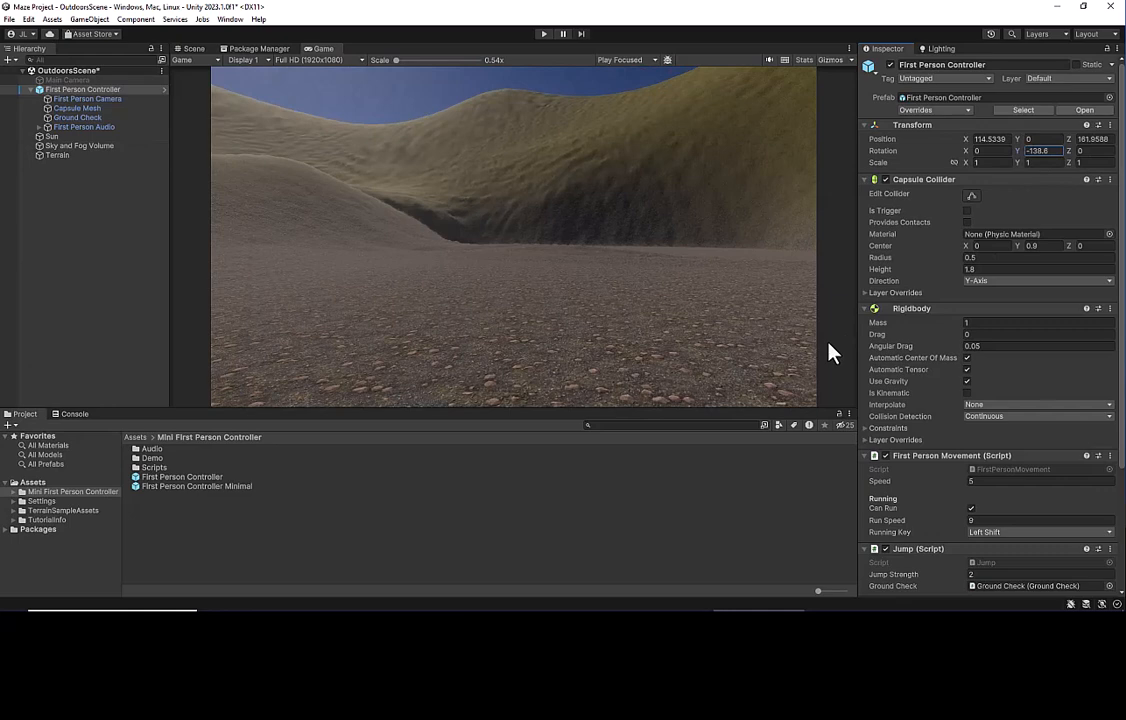